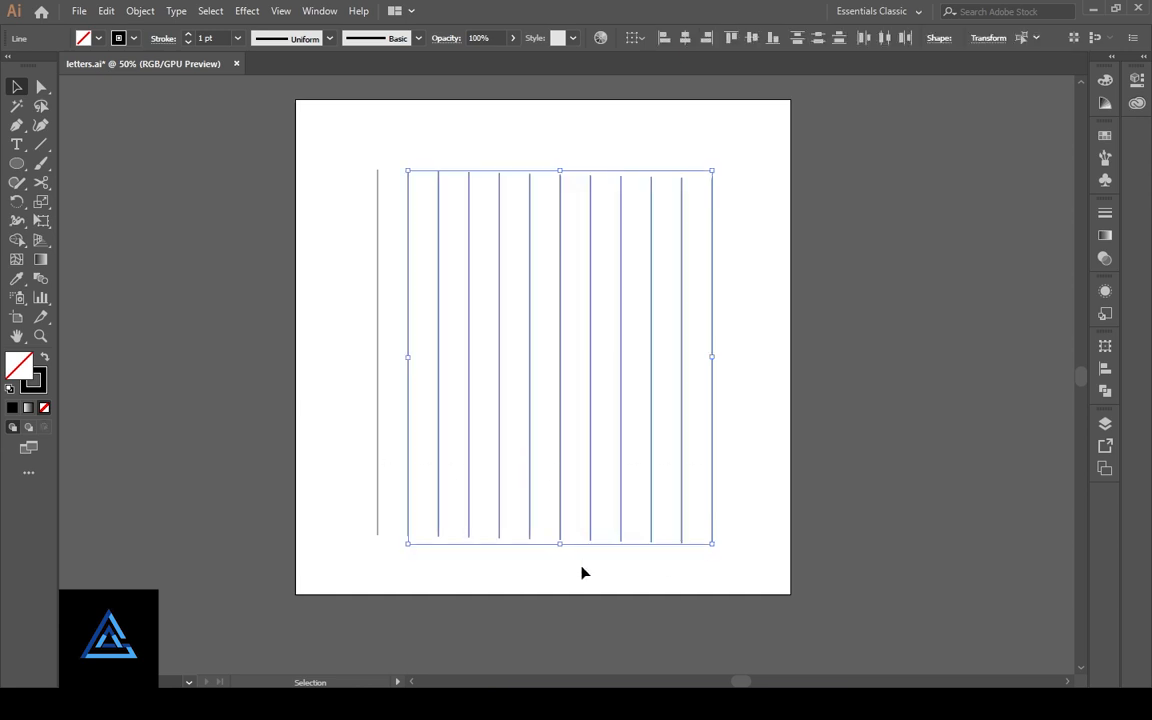
- Select all the vertical lines and align their top edges
{"action": "left_click_drag", "start_coordinate": [722, 581], "coordinate": [381, 458]}
{"action": "left_click_drag", "start_coordinate": [743, 568], "coordinate": [355, 466]}
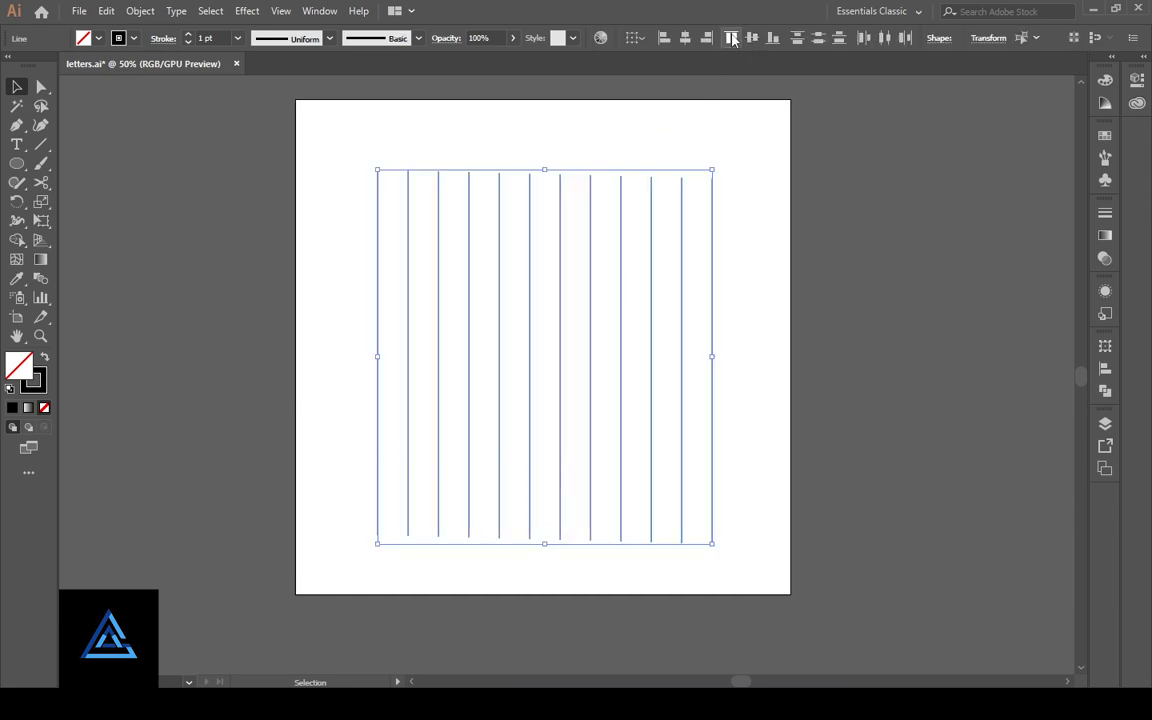
{"action": "key", "text": "a"}
{"action": "key", "text": "v"}
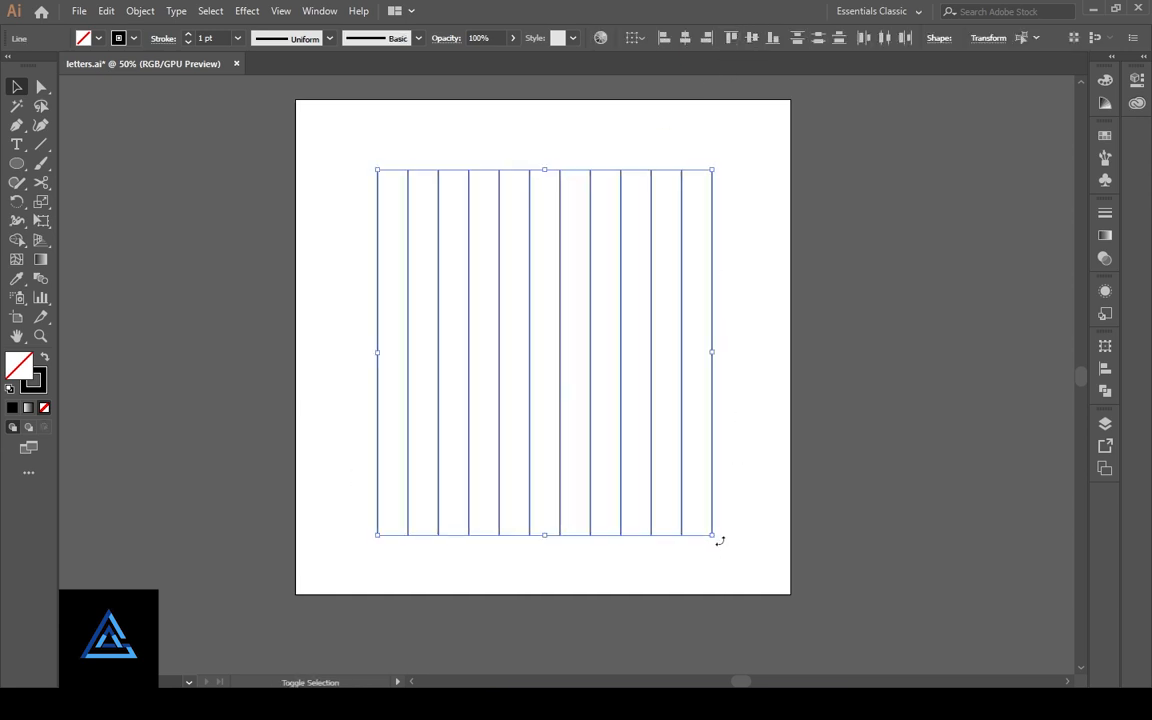
- Rotate a copy of the vertical lines by 90° to form a grid, and delete the rightmost vertical line
{"action": "left_click_drag", "start_coordinate": [718, 537], "coordinate": [375, 481], "text": "alt+shift"}
{"action": "left_click", "coordinate": [760, 402]}
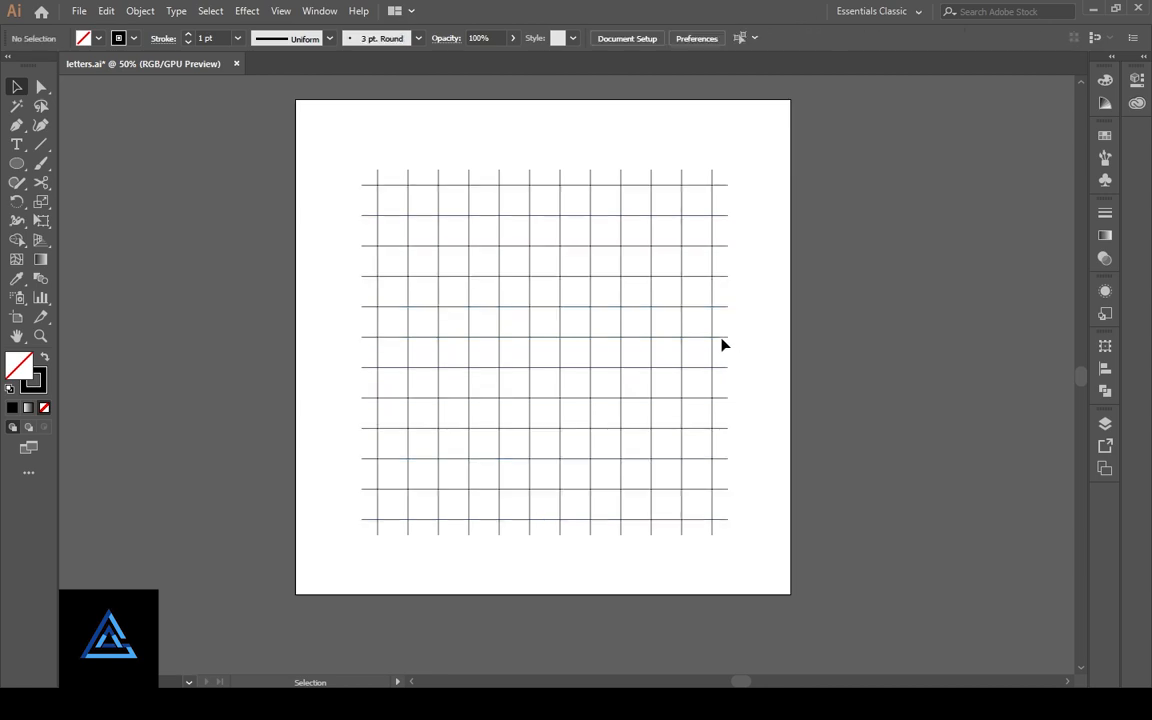
{"action": "left_click", "coordinate": [712, 334]}
{"action": "key", "text": "Delete"}
- Draw a circle about 494 px wide from the grid's upper-left corner and add a concentric copy about 370 px wide, one cell inside
{"action": "key", "text": "ctrl+plus"}
{"action": "left_click", "coordinate": [27, 269]}
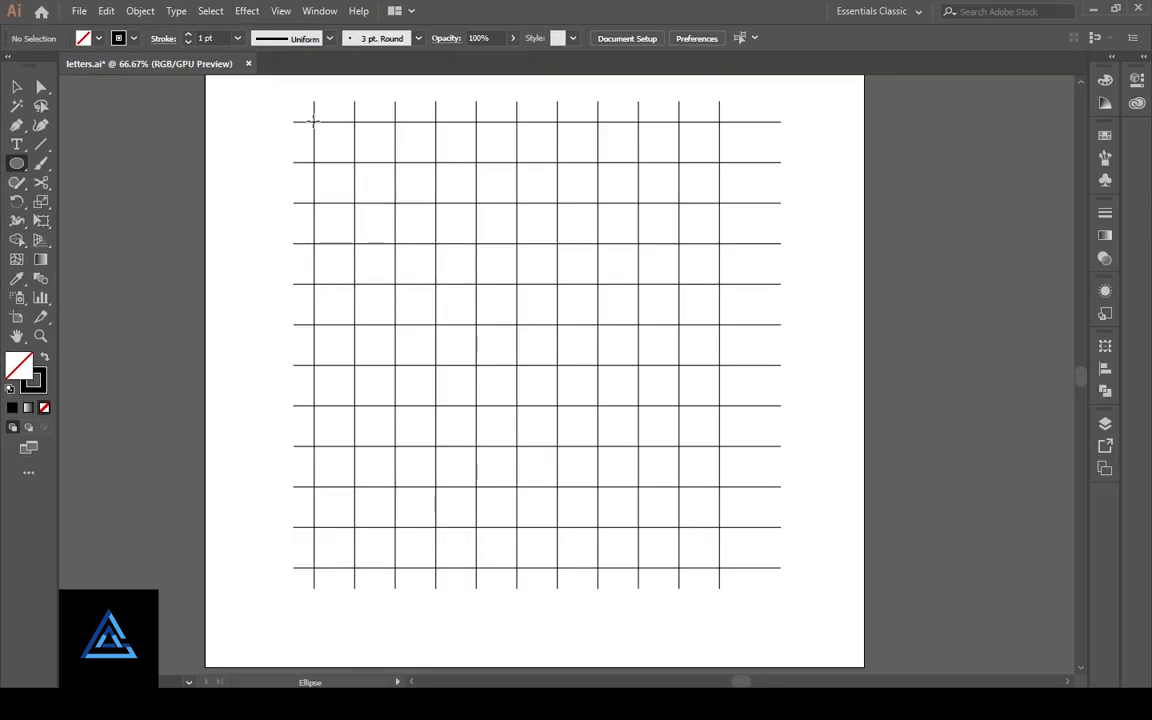
{"action": "left_click_drag", "start_coordinate": [313, 121], "coordinate": [637, 447]}
{"action": "left_click", "coordinate": [16, 87]}
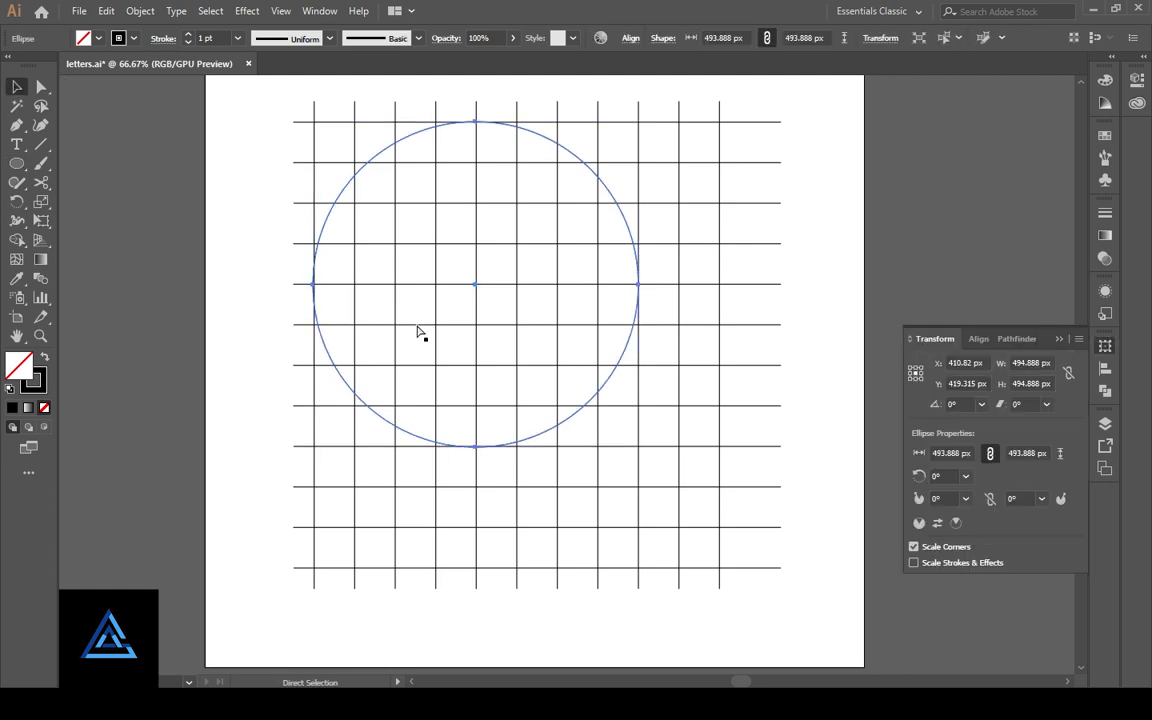
{"action": "left_click_drag", "start_coordinate": [638, 448], "coordinate": [599, 410]}
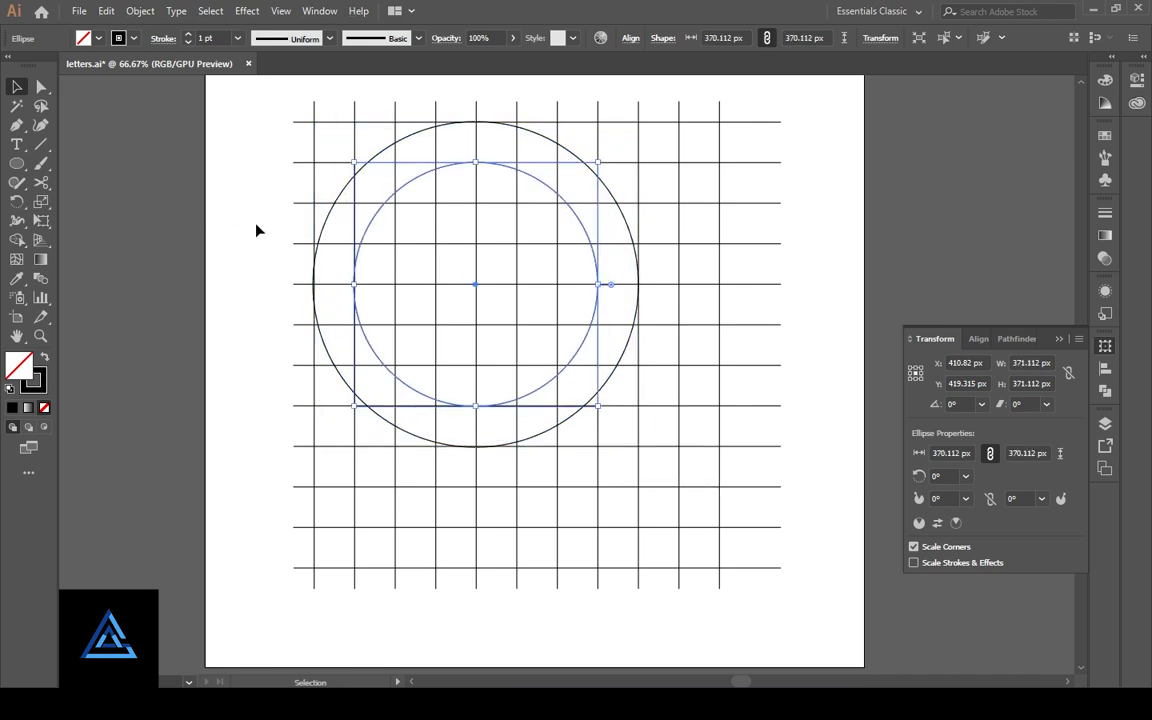
{"action": "left_click", "coordinate": [256, 231]}
- Draw a circle about 555 px wide from the grid's lower-right corner and add a concentric copy one cell inside it
{"action": "left_click", "coordinate": [16, 164]}
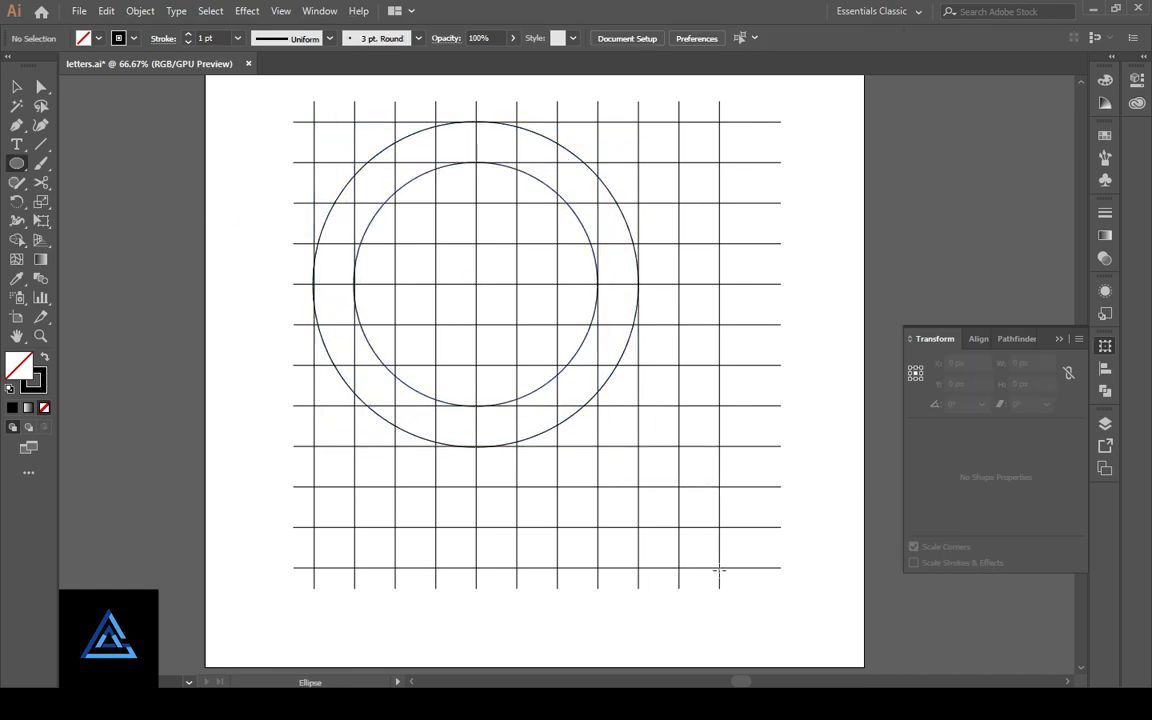
{"action": "left_click_drag", "start_coordinate": [718, 568], "coordinate": [353, 240]}
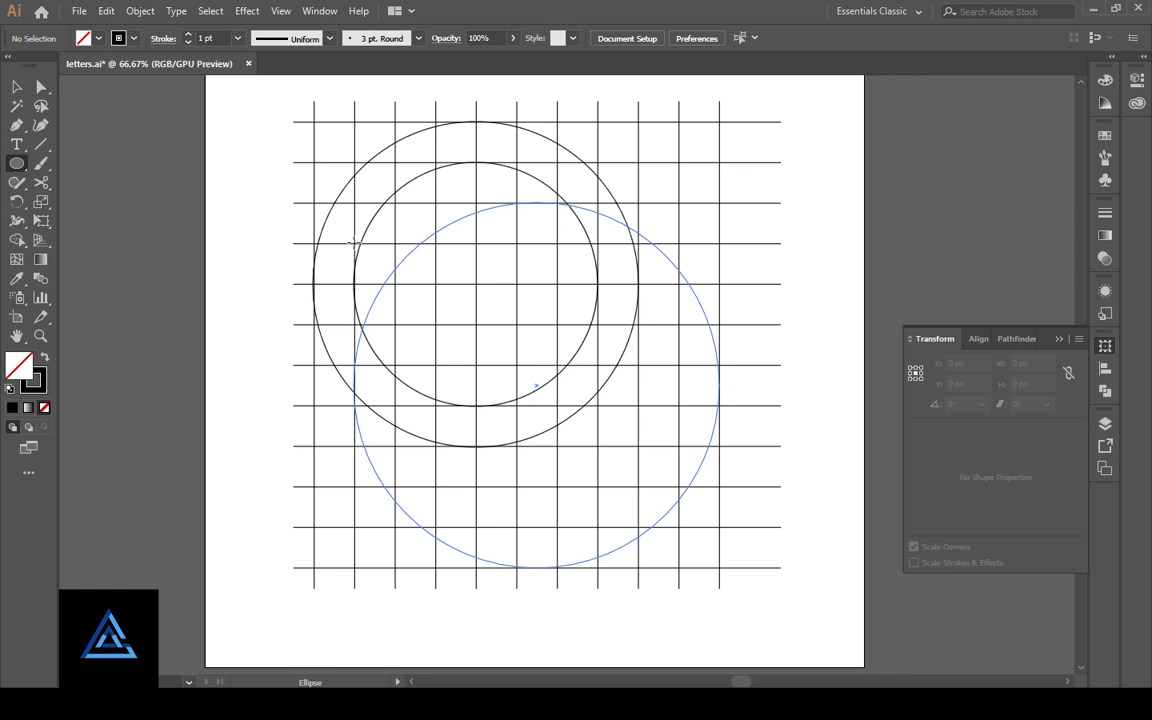
{"action": "left_click_drag", "start_coordinate": [353, 240], "coordinate": [353, 240]}
{"action": "left_click", "coordinate": [17, 88]}
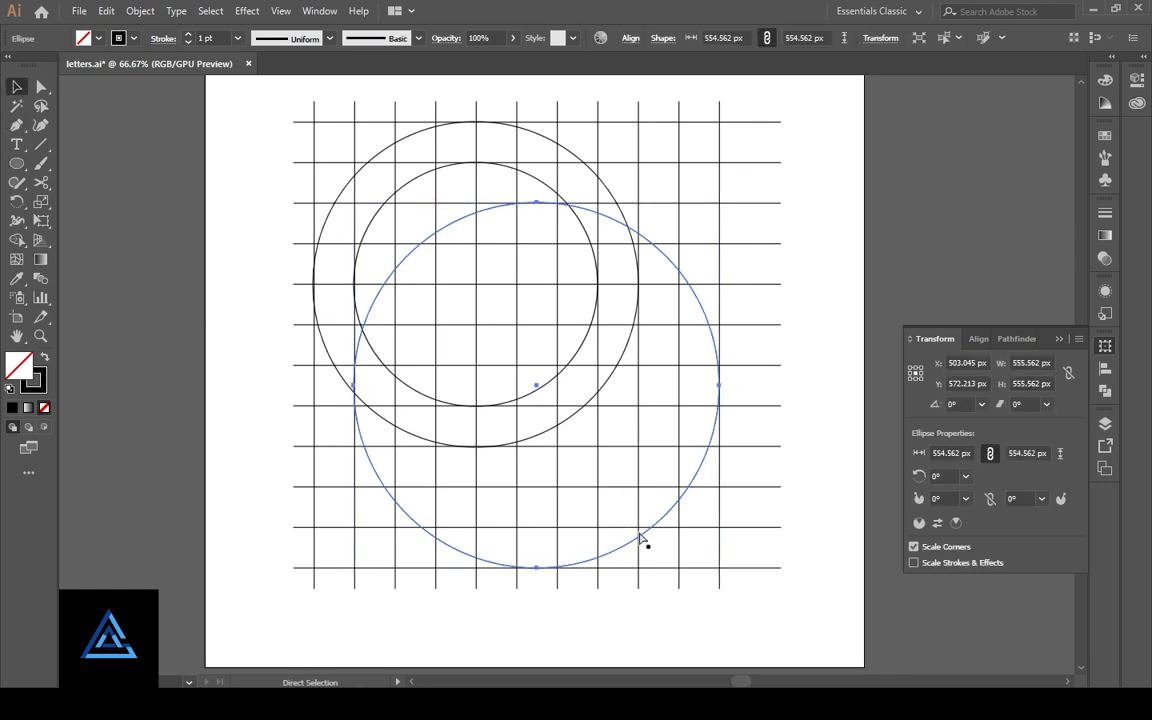
{"action": "left_click_drag", "start_coordinate": [719, 569], "coordinate": [679, 530]}
{"action": "left_click", "coordinate": [789, 375]}
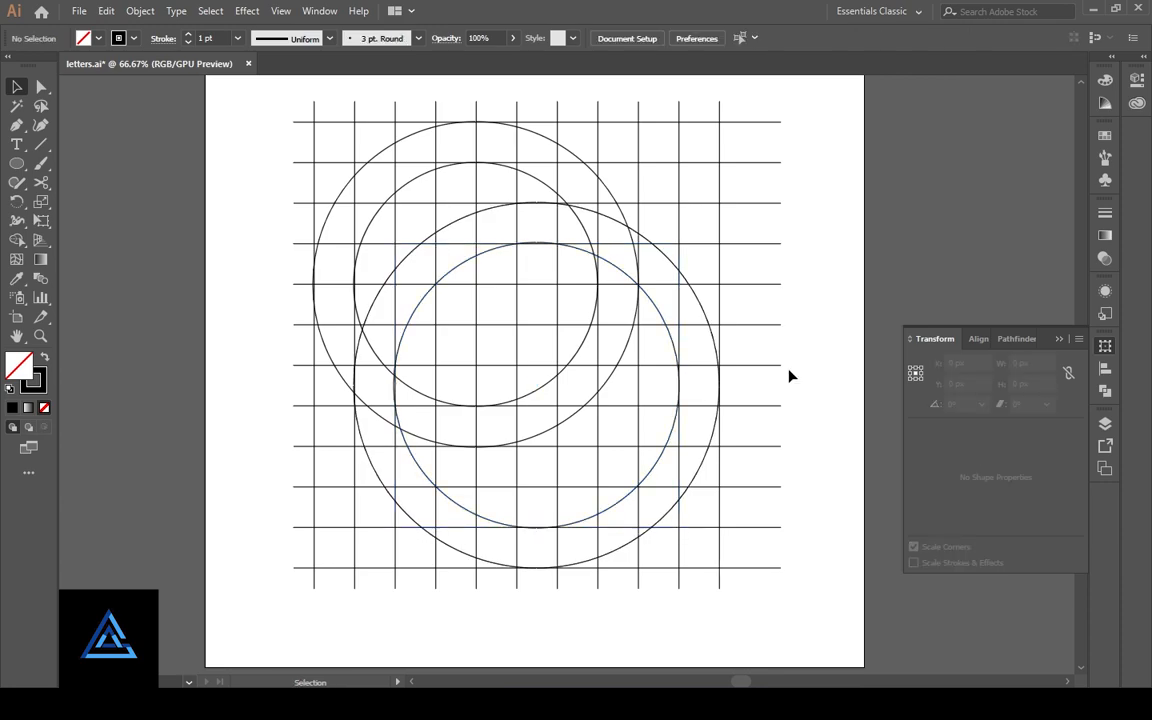
- Select the whole grid with its circles and merge the leftmost column's cells into a vertical stem with Shape Builder
{"action": "left_click_drag", "start_coordinate": [261, 88], "coordinate": [775, 597]}
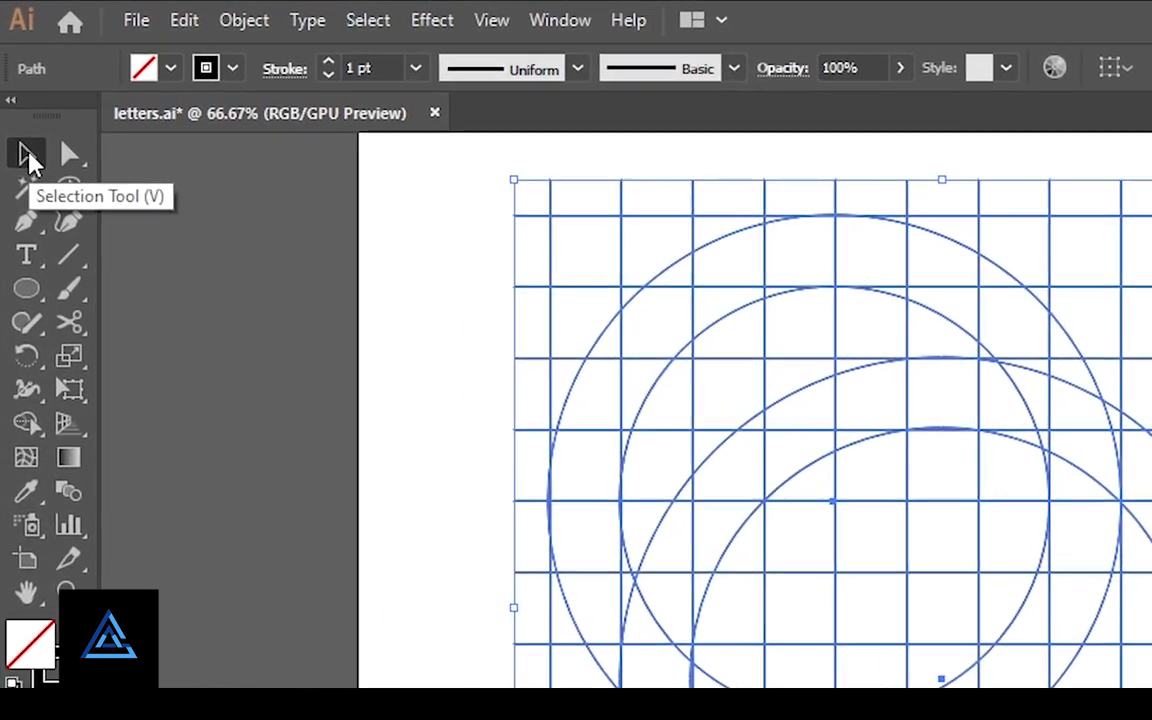
{"action": "left_click", "coordinate": [26, 423]}
{"action": "mouse_move", "coordinate": [570, 264]}
{"action": "left_mouse_down"}
{"action": "mouse_move", "coordinate": [586, 419]}
{"action": "mouse_move", "coordinate": [544, 460]}
{"action": "left_mouse_up"}
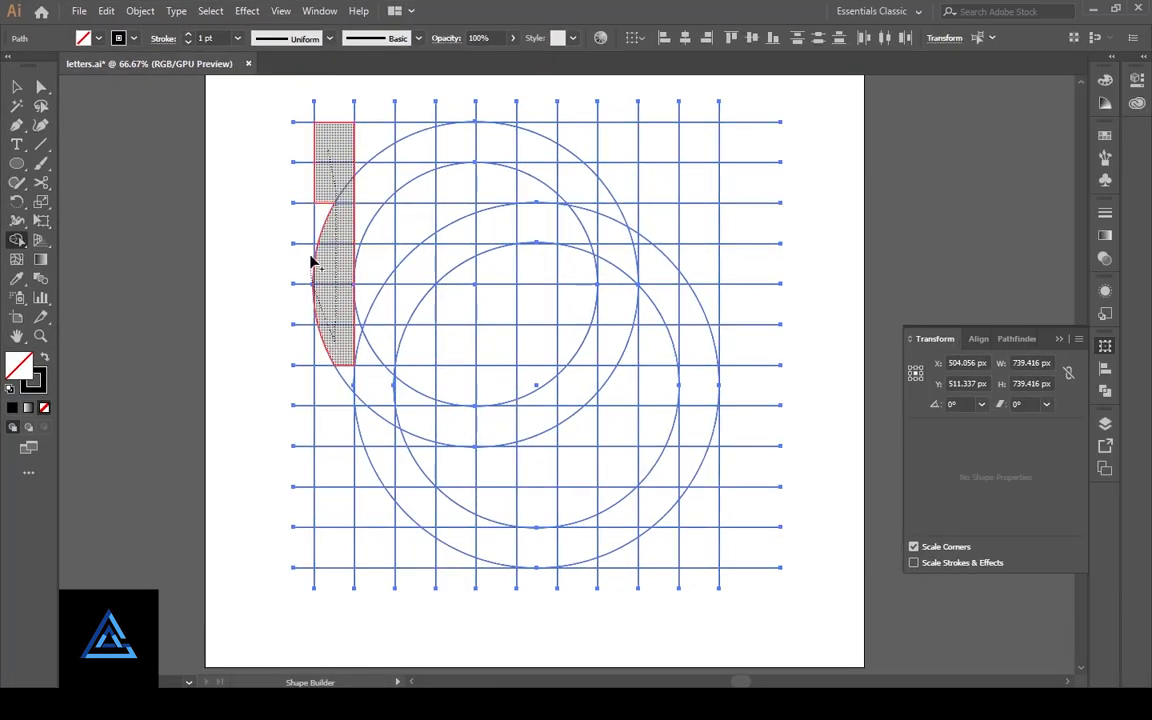
{"action": "left_click_drag", "start_coordinate": [312, 262], "coordinate": [321, 290]}
{"action": "left_click_drag", "start_coordinate": [321, 134], "coordinate": [321, 545]}
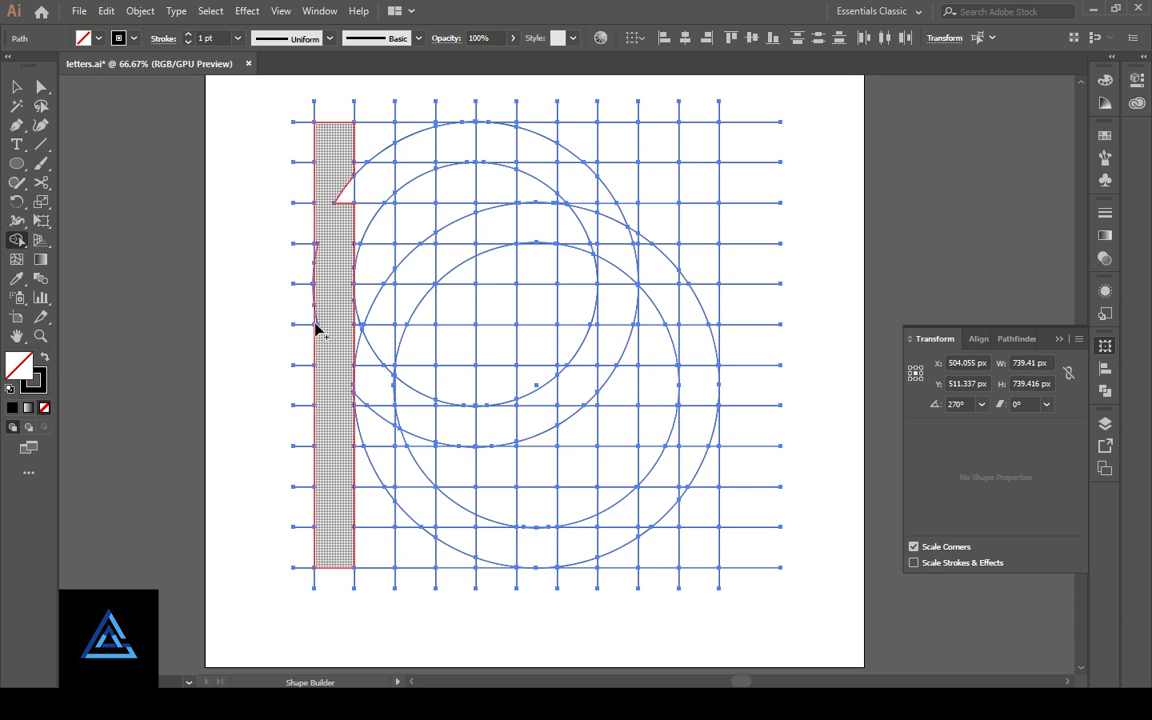
{"action": "left_click", "coordinate": [347, 229]}
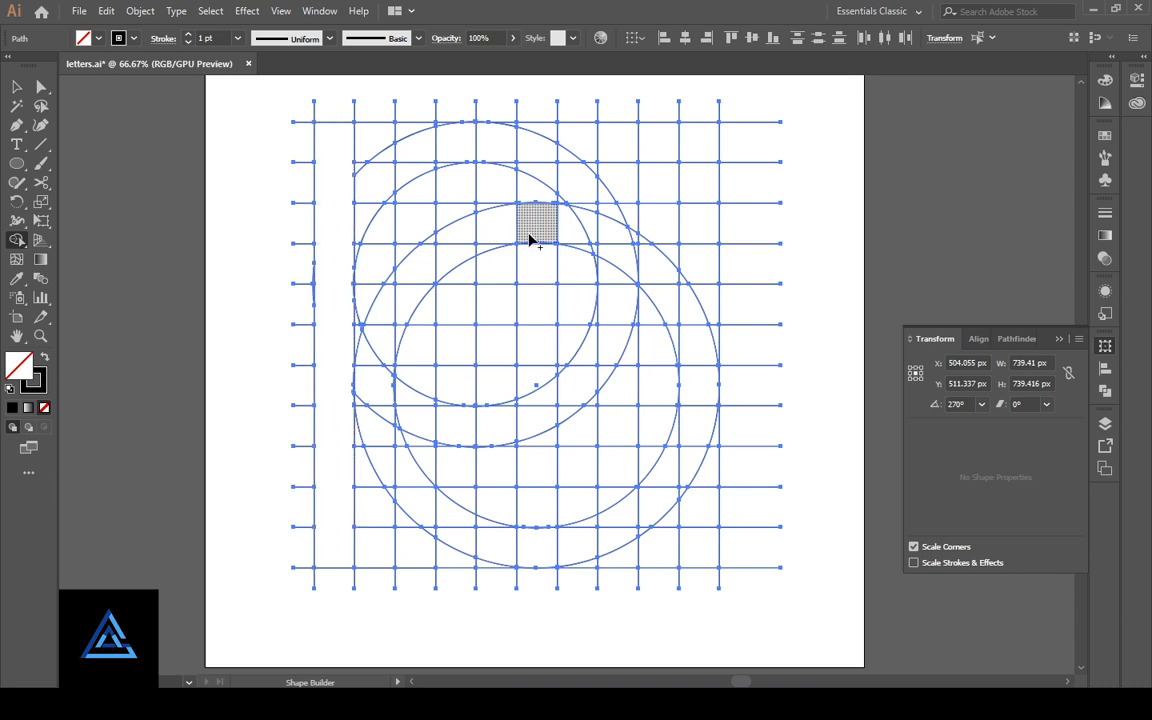
- Merge the bottom row, the ring between the lower pair of circles and the bar above it into the stem
{"action": "mouse_move", "coordinate": [542, 234]}
{"action": "left_mouse_down"}
{"action": "mouse_move", "coordinate": [586, 239]}
{"action": "mouse_move", "coordinate": [666, 283]}
{"action": "mouse_move", "coordinate": [702, 368]}
{"action": "mouse_move", "coordinate": [676, 477]}
{"action": "mouse_move", "coordinate": [632, 527]}
{"action": "mouse_move", "coordinate": [560, 555]}
{"action": "mouse_move", "coordinate": [347, 560]}
{"action": "mouse_move", "coordinate": [424, 545]}
{"action": "left_mouse_up"}
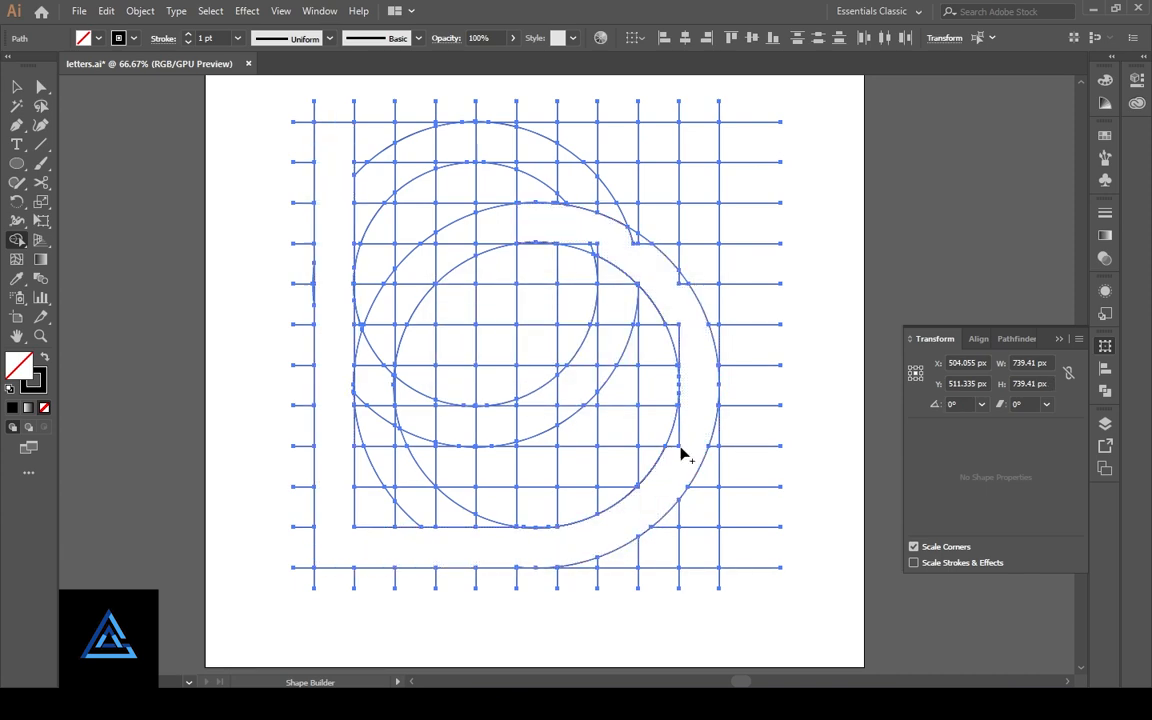
{"action": "mouse_move", "coordinate": [683, 292]}
{"action": "left_mouse_down"}
{"action": "mouse_move", "coordinate": [636, 240]}
{"action": "mouse_move", "coordinate": [576, 240]}
{"action": "left_mouse_up"}
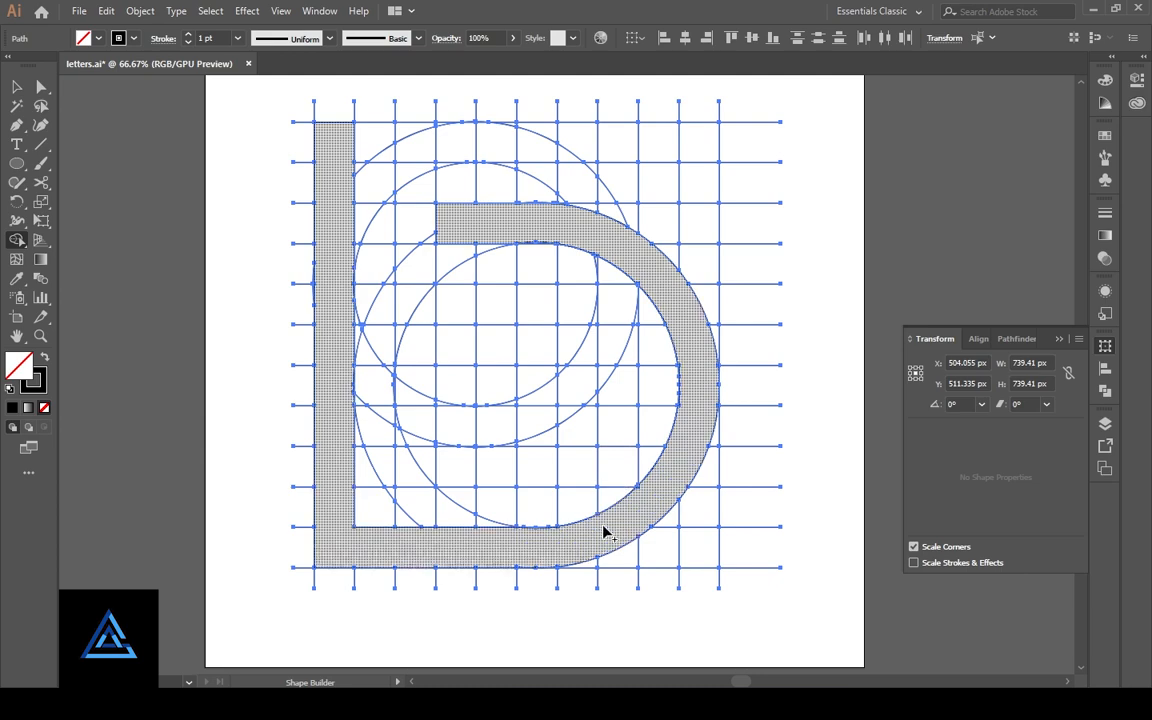
{"action": "scroll", "coordinate": [605, 521], "scroll_direction": "up", "scroll_amount": 5}
{"action": "left_click_drag", "start_coordinate": [605, 543], "coordinate": [680, 123]}
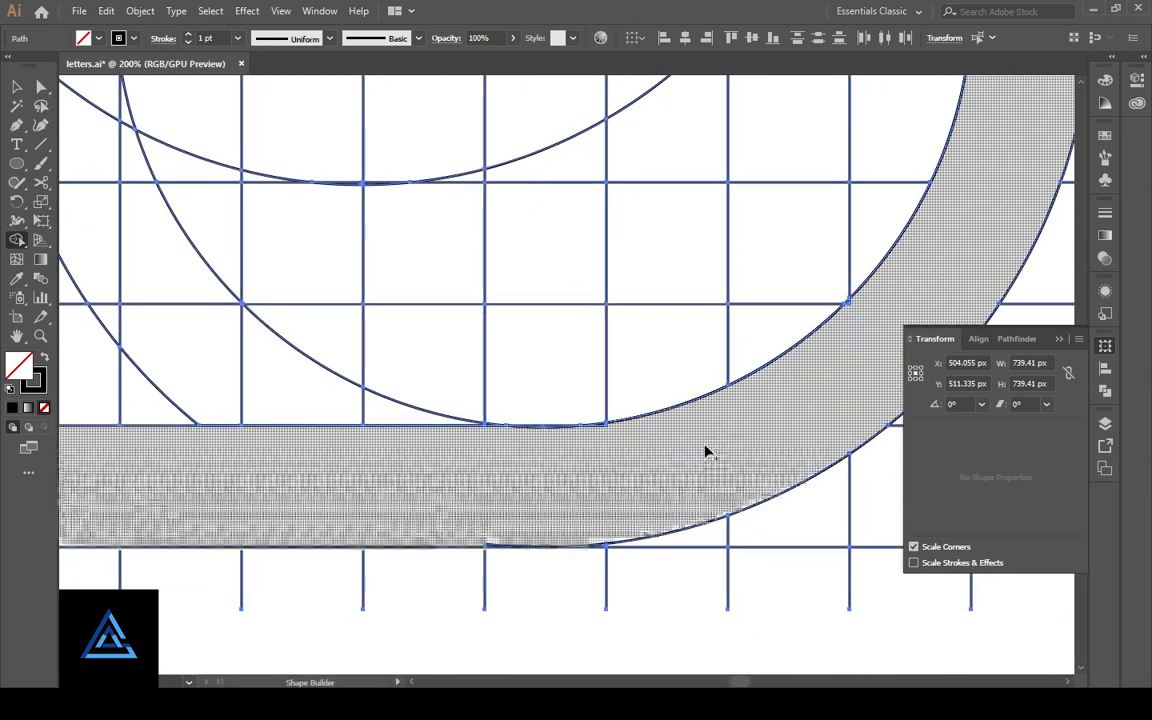
{"action": "left_click_drag", "start_coordinate": [853, 322], "coordinate": [850, 312]}
- Merge the thin leftover slivers along the band's bottom, where the lower circles meet the grid lines, into the band
{"action": "left_click_drag", "start_coordinate": [437, 483], "coordinate": [470, 441]}
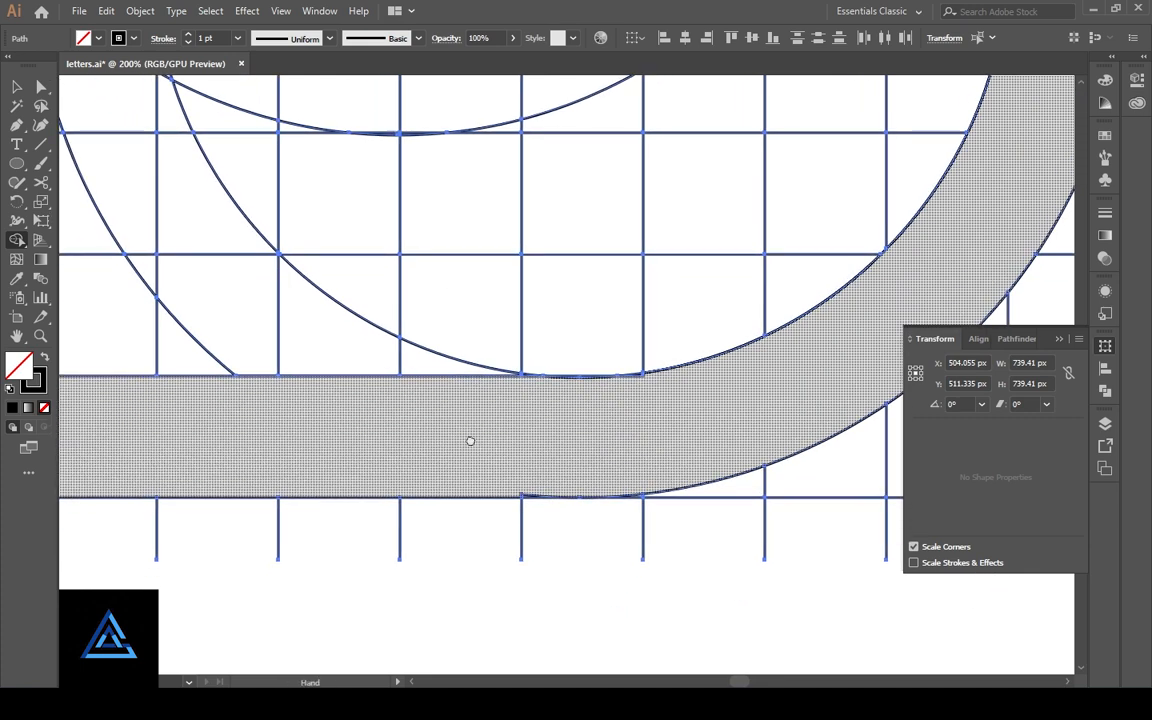
{"action": "left_click_drag", "start_coordinate": [525, 490], "coordinate": [528, 503]}
{"action": "mouse_move", "coordinate": [648, 401]}
{"action": "left_mouse_down"}
{"action": "mouse_move", "coordinate": [638, 437]}
{"action": "mouse_move", "coordinate": [607, 419]}
{"action": "mouse_move", "coordinate": [585, 380]}
{"action": "left_mouse_up"}
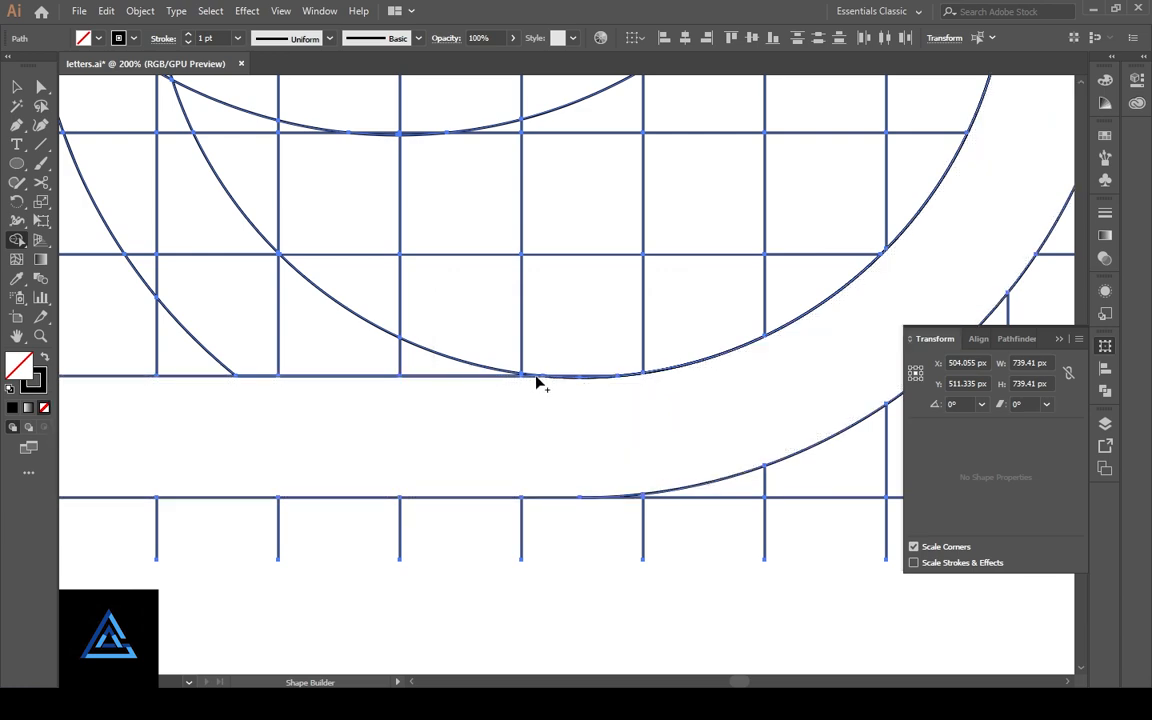
{"action": "scroll", "coordinate": [591, 406], "scroll_direction": "up", "scroll_amount": 4}
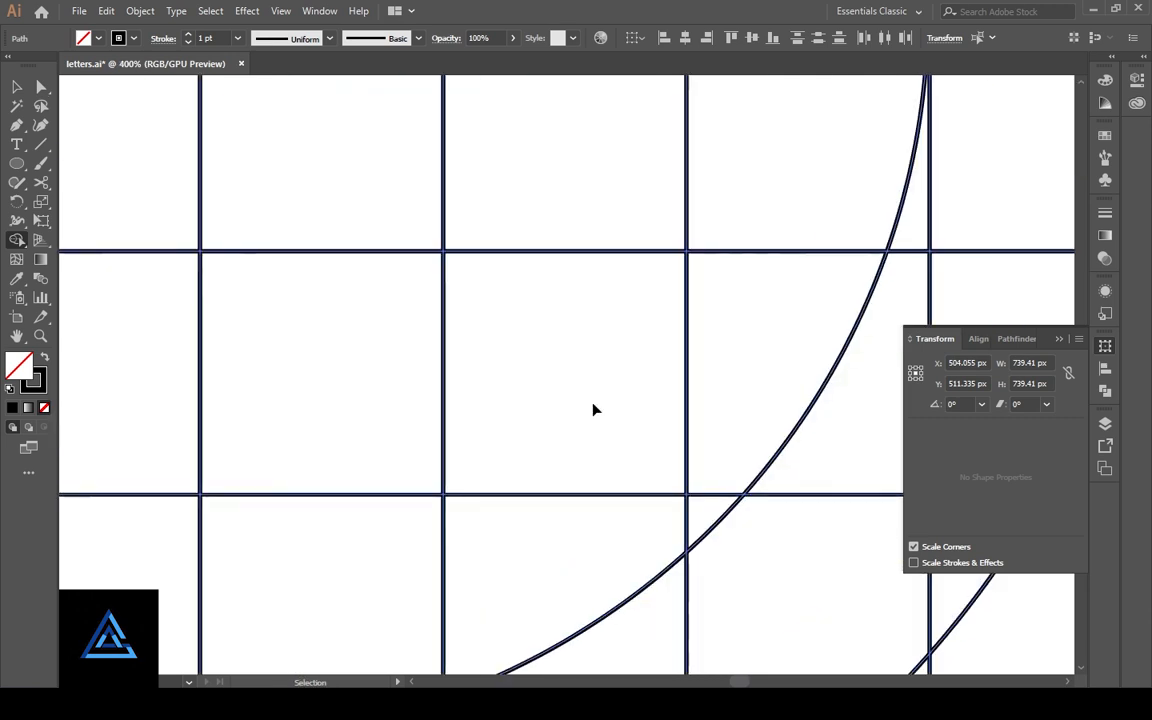
{"action": "left_click_drag", "start_coordinate": [391, 591], "coordinate": [564, 236]}
{"action": "scroll", "coordinate": [564, 236], "scroll_direction": "down", "scroll_amount": 10}
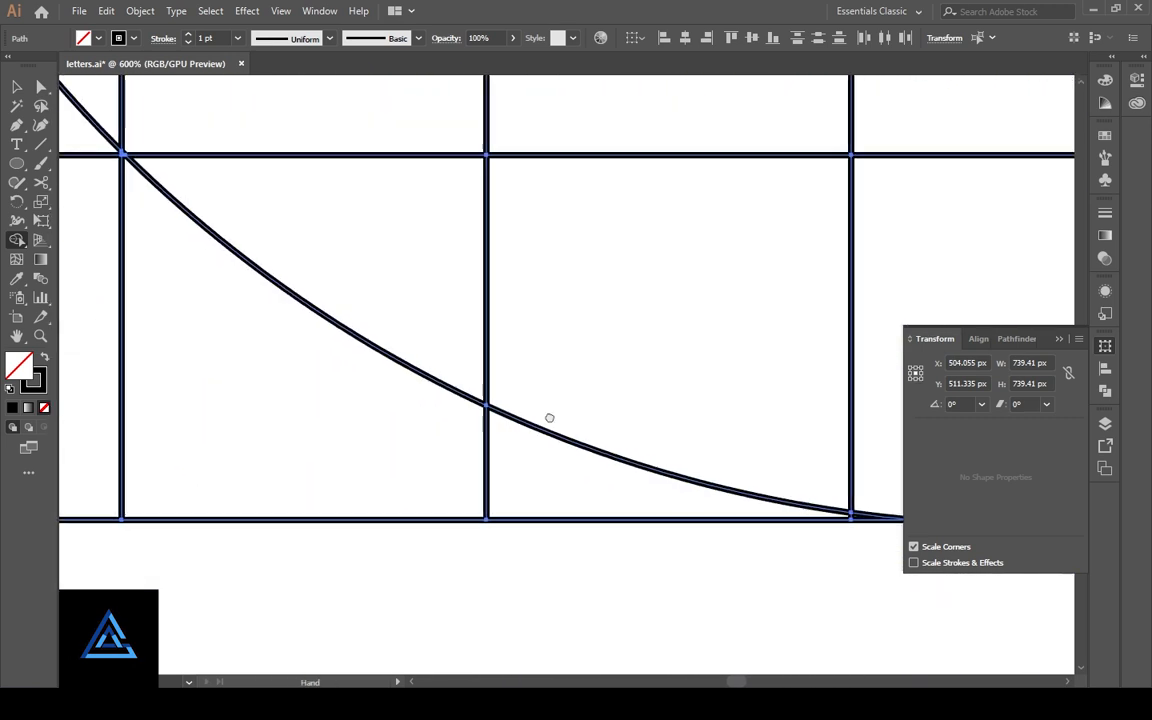
{"action": "left_click_drag", "start_coordinate": [768, 483], "coordinate": [334, 478]}
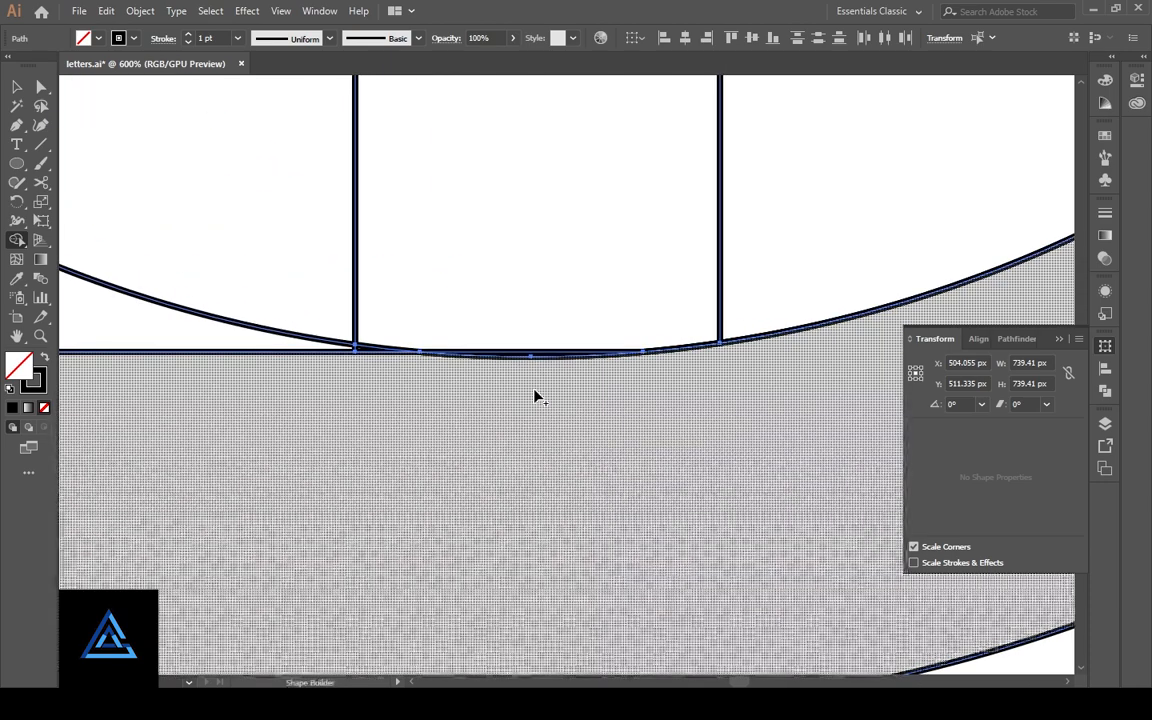
{"action": "left_click", "coordinate": [531, 360]}
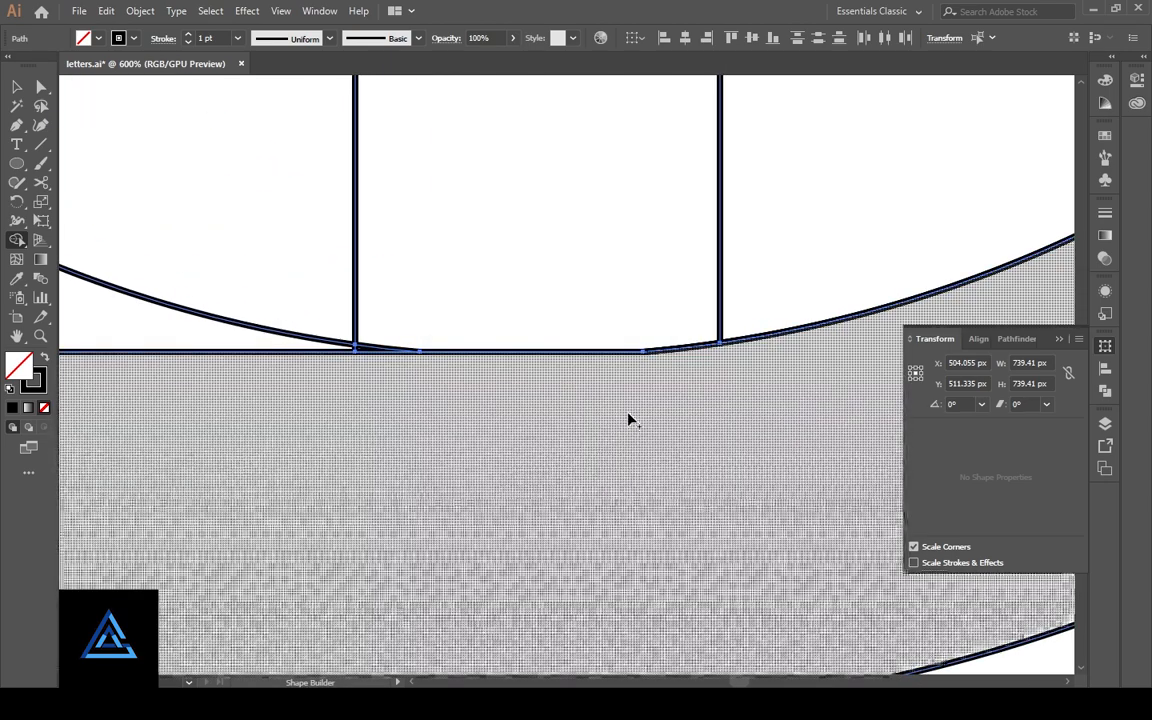
- Merge the slivers along the ring's inner right edge into the merged band
{"action": "key", "text": "ctrl+minus"}
{"action": "key", "text": "ctrl+minus"}
{"action": "key", "text": "ctrl+minus"}
{"action": "key", "text": "ctrl+minus"}
{"action": "key", "text": "ctrl+minus"}
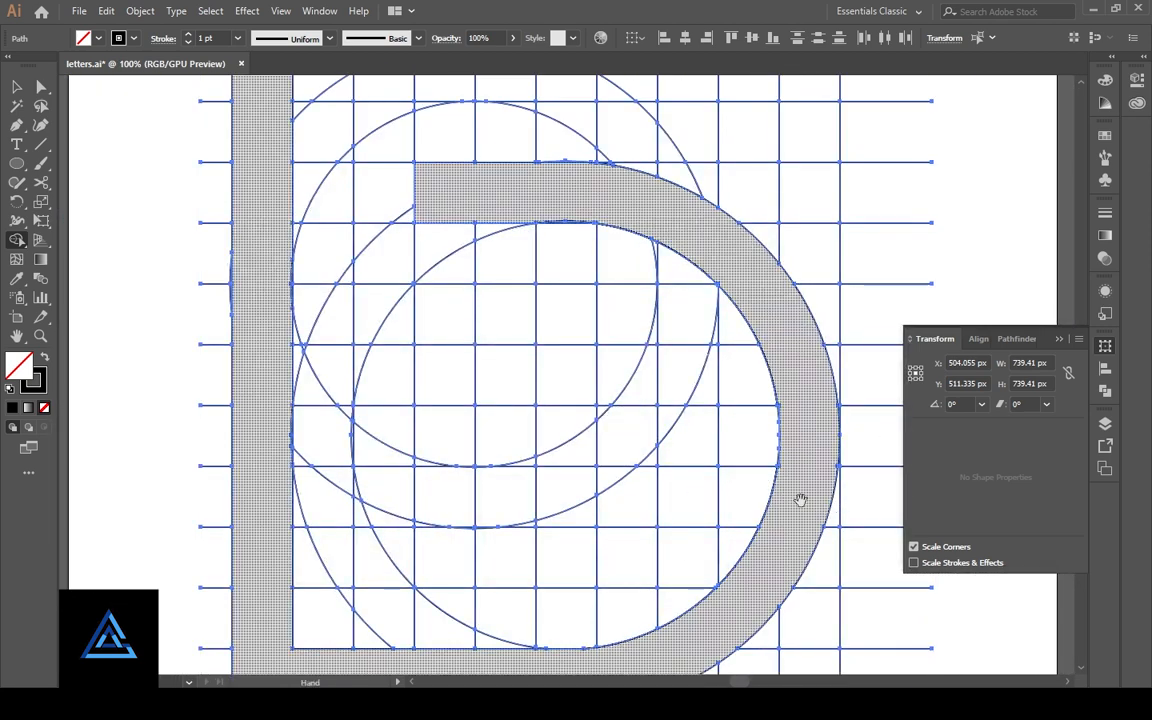
{"action": "key", "text": "ctrl+plus"}
{"action": "key", "text": "ctrl+plus"}
{"action": "key", "text": "ctrl+plus"}
{"action": "key", "text": "ctrl+plus"}
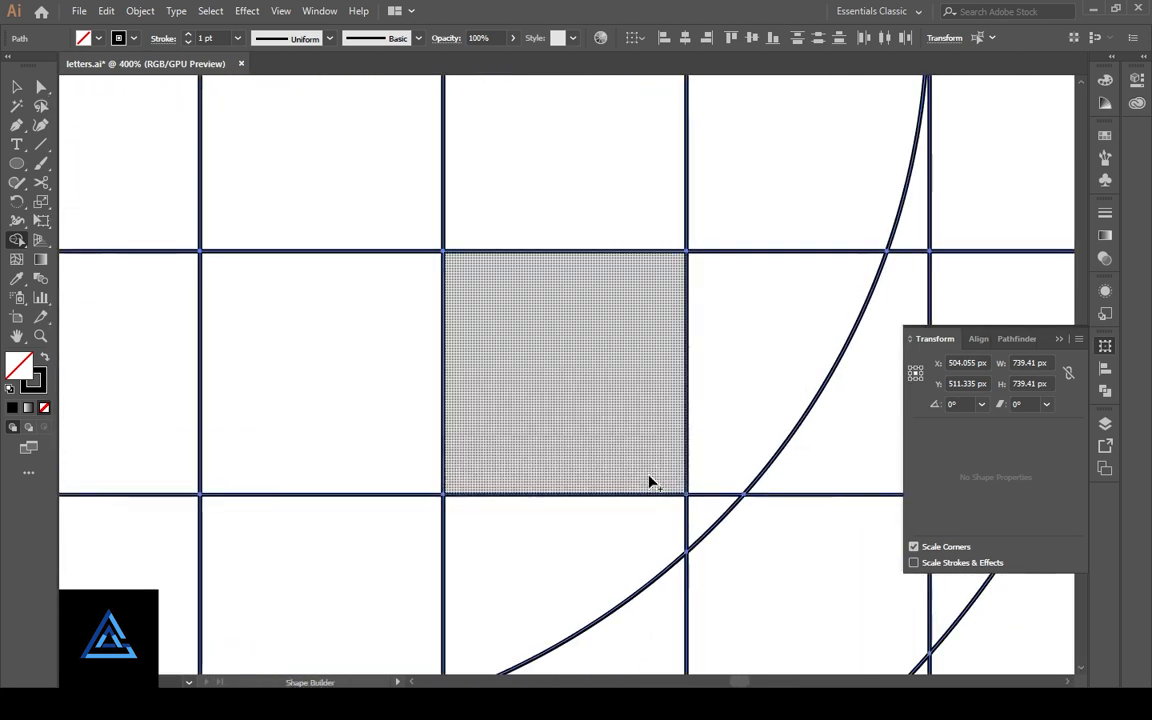
{"action": "mouse_move", "coordinate": [687, 522]}
{"action": "left_mouse_down"}
{"action": "mouse_move", "coordinate": [404, 437]}
{"action": "mouse_move", "coordinate": [265, 416]}
{"action": "left_mouse_up"}
{"action": "left_click_drag", "start_coordinate": [699, 486], "coordinate": [243, 428]}
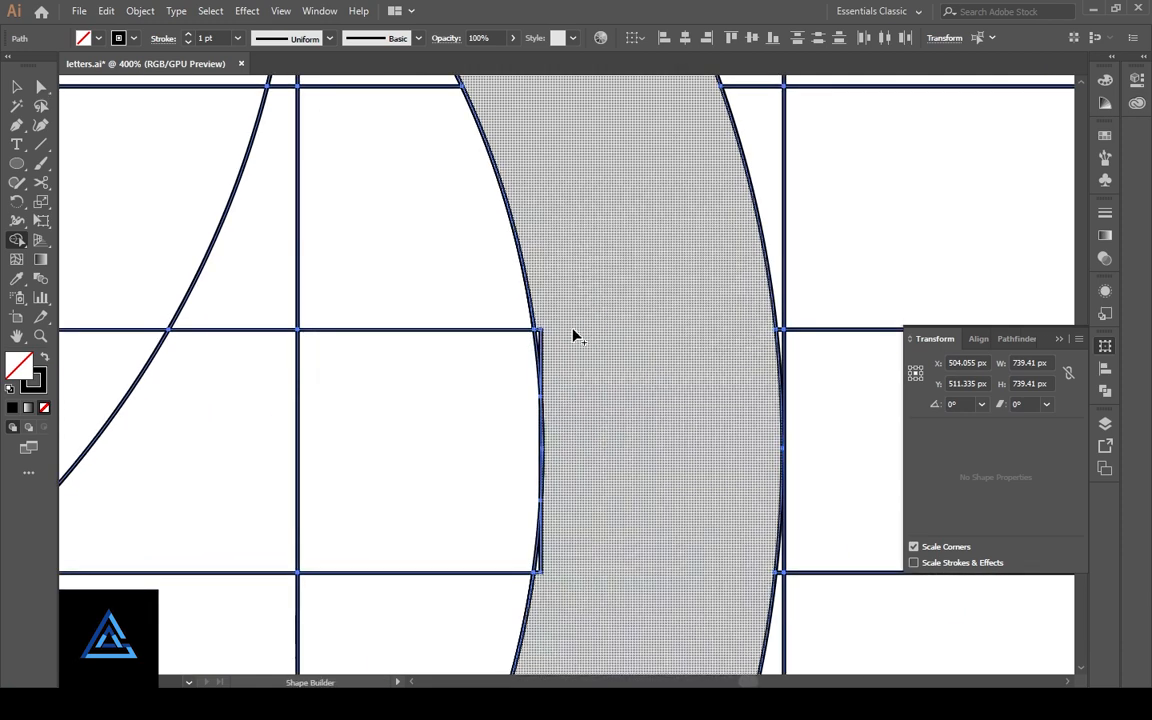
{"action": "mouse_move", "coordinate": [540, 344]}
{"action": "left_mouse_down"}
{"action": "mouse_move", "coordinate": [609, 470]}
{"action": "mouse_move", "coordinate": [605, 567]}
{"action": "left_mouse_up"}
{"action": "left_click", "coordinate": [540, 575]}
{"action": "scroll", "coordinate": [668, 582], "scroll_direction": "down", "scroll_amount": 2}
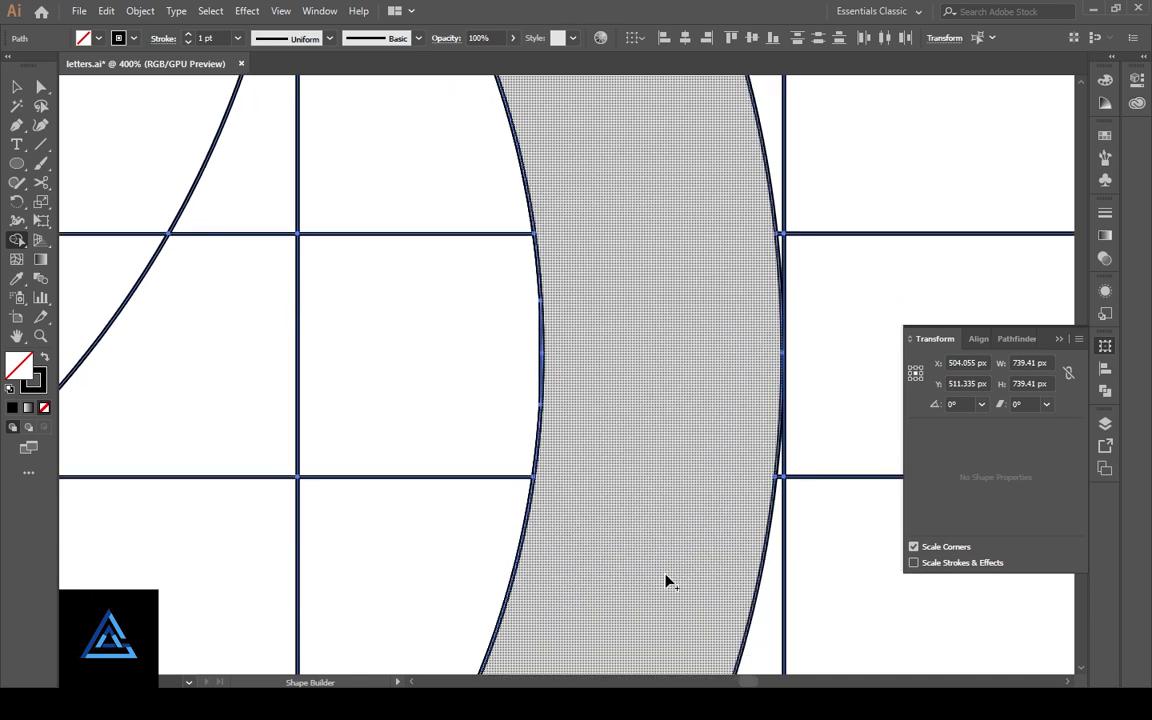
{"action": "scroll", "coordinate": [668, 582], "scroll_direction": "down", "scroll_amount": 2}
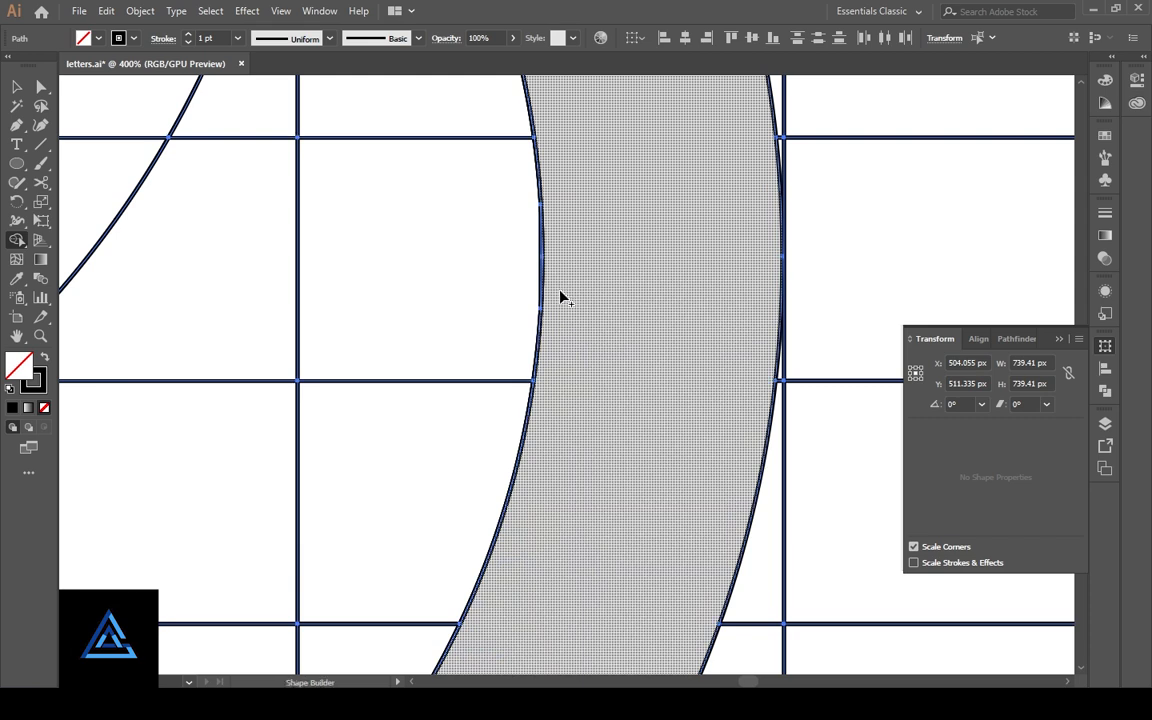
- Examine the remaining sliver on the ring's inner right edge up close
{"action": "key", "text": "z"}
{"action": "left_click_drag", "start_coordinate": [483, 257], "coordinate": [771, 366]}
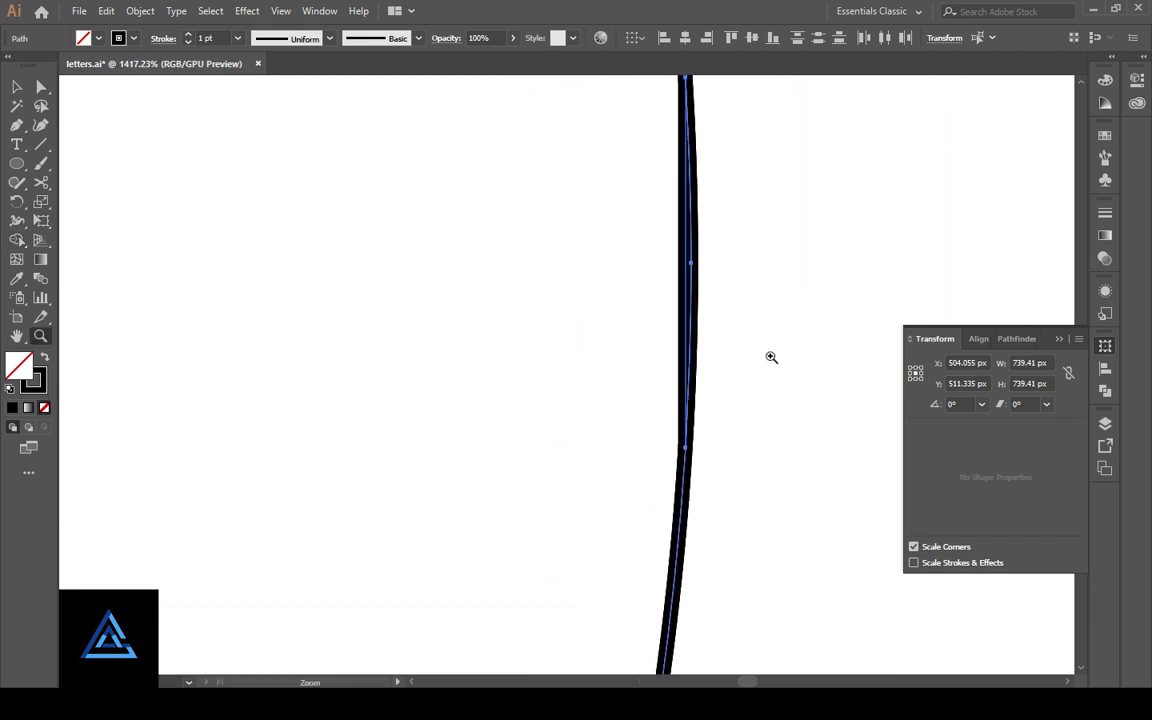
{"action": "scroll", "coordinate": [815, 456], "scroll_direction": "up", "scroll_amount": 3}
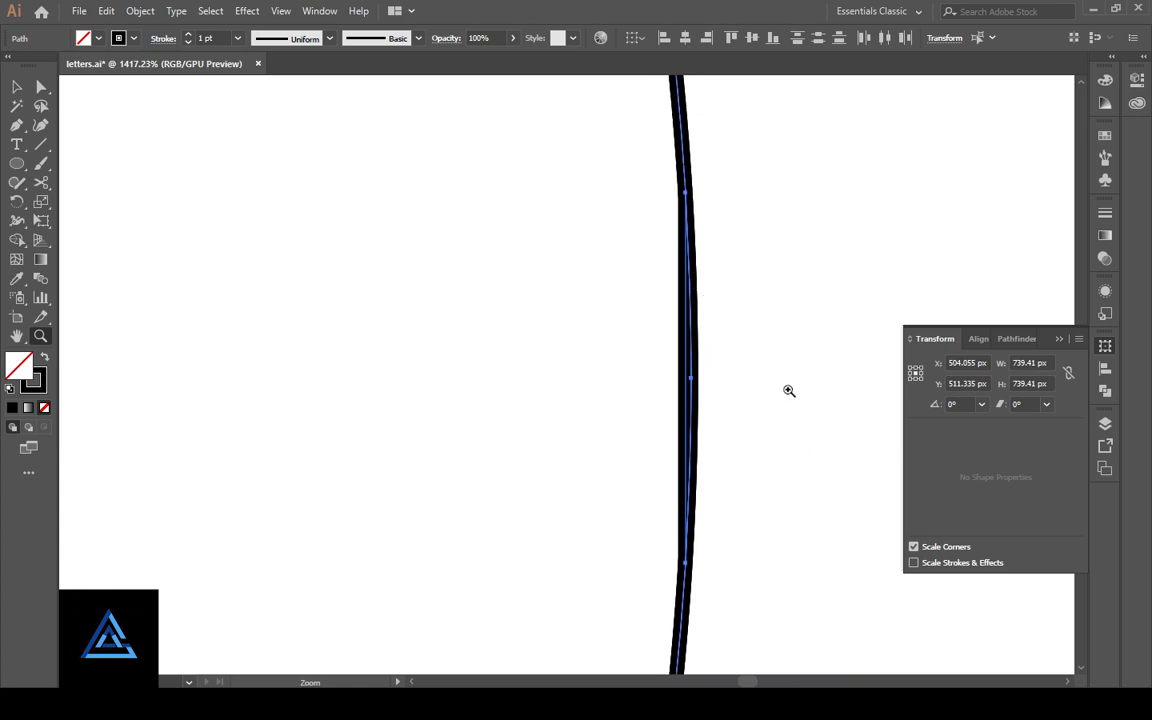
{"action": "scroll", "coordinate": [789, 390], "scroll_direction": "up", "scroll_amount": 1}
{"action": "key", "text": "ctrl+minus"}
{"action": "key", "text": "ctrl+minus"}
{"action": "key", "text": "ctrl+minus"}
{"action": "key", "text": "ctrl+minus"}
{"action": "key", "text": "ctrl+minus"}
{"action": "key", "text": "ctrl+minus"}
{"action": "key", "text": "ctrl+minus"}
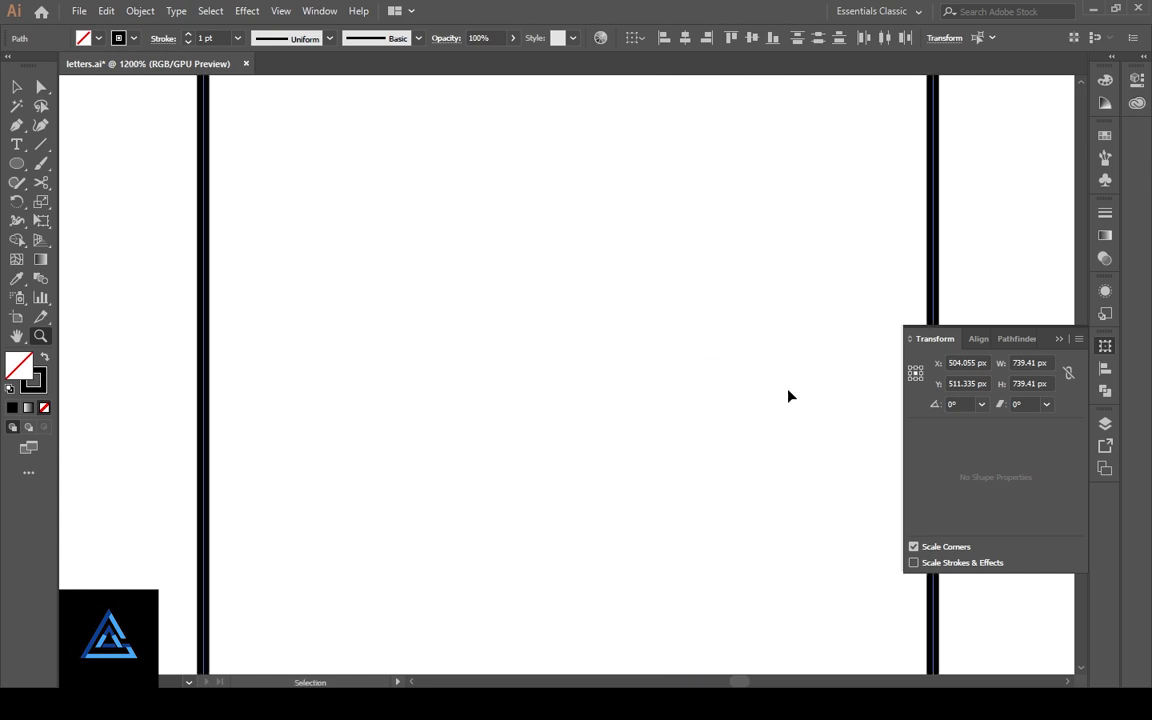
{"action": "key", "text": "ctrl+minus"}
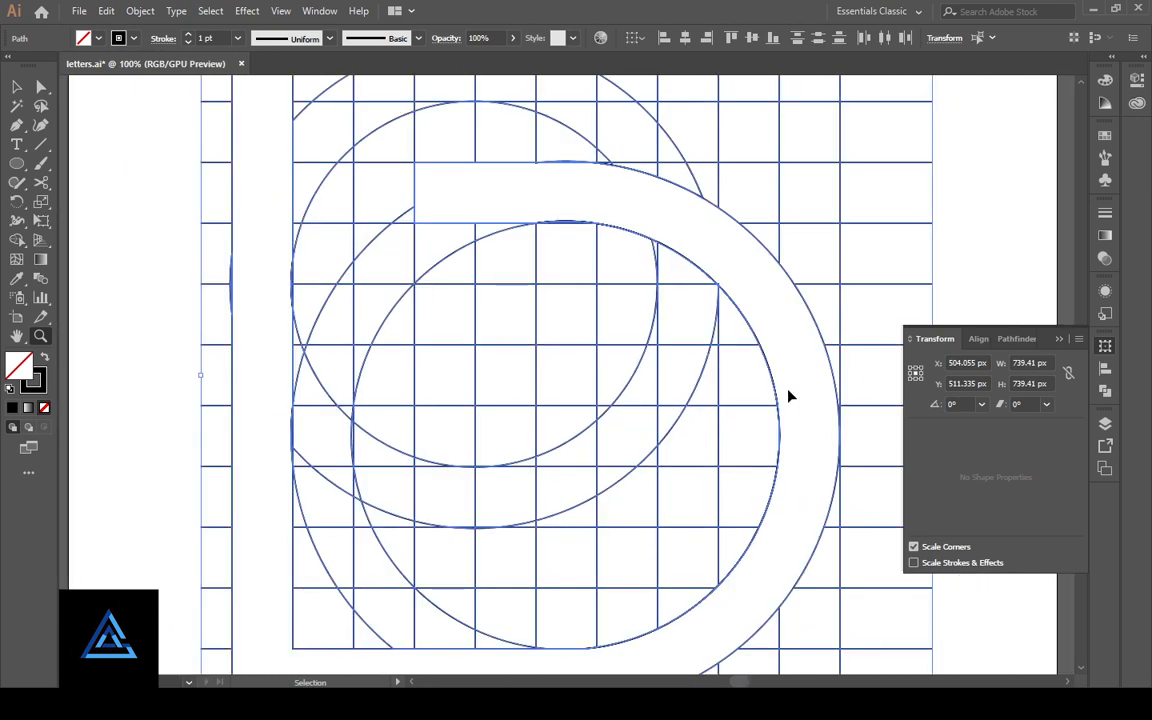
- Select all the artwork and use Shape Builder to merge the thin sliver atop the lower inner circle into the horizontal band
{"action": "key", "text": "ctrl+a"}
{"action": "scroll", "coordinate": [796, 471], "scroll_direction": "down", "scroll_amount": 1}
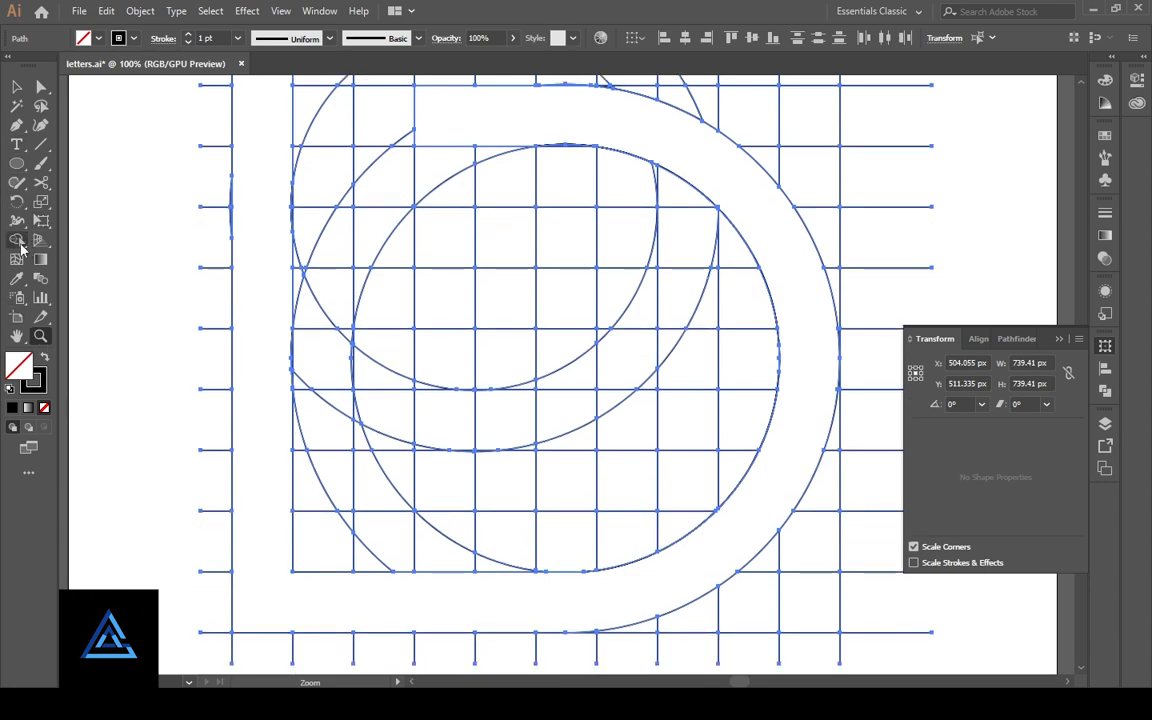
{"action": "left_click", "coordinate": [18, 242]}
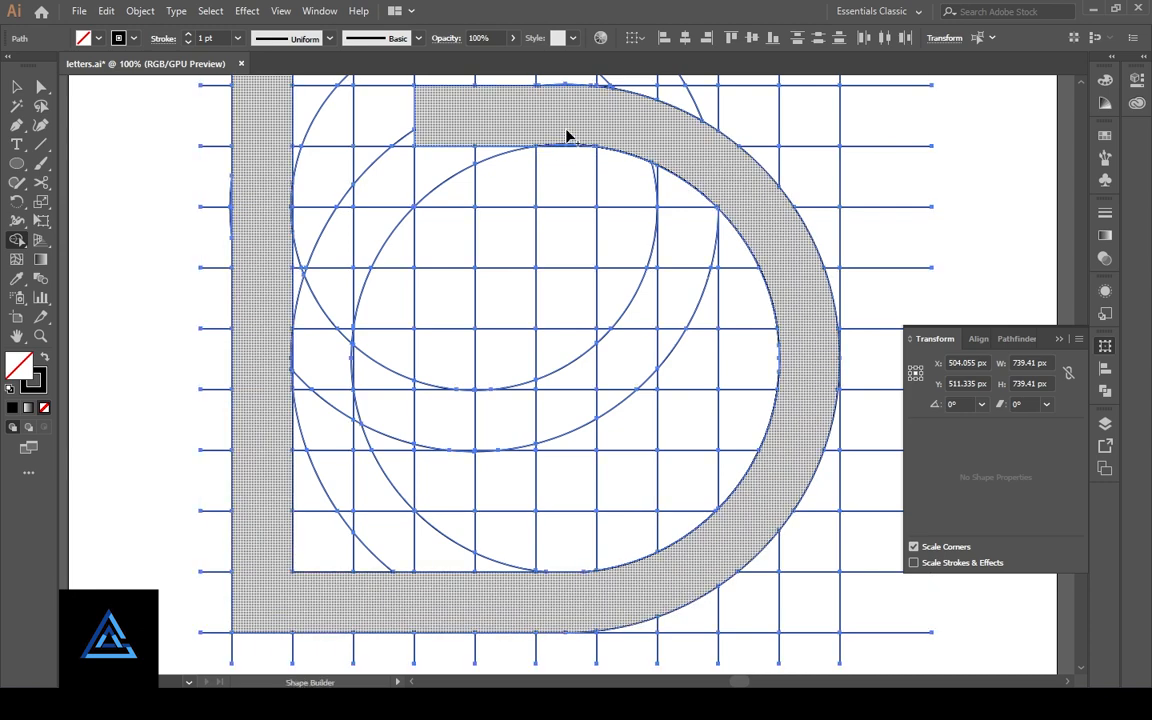
{"action": "key", "text": "z"}
{"action": "left_click_drag", "start_coordinate": [566, 133], "coordinate": [589, 314]}
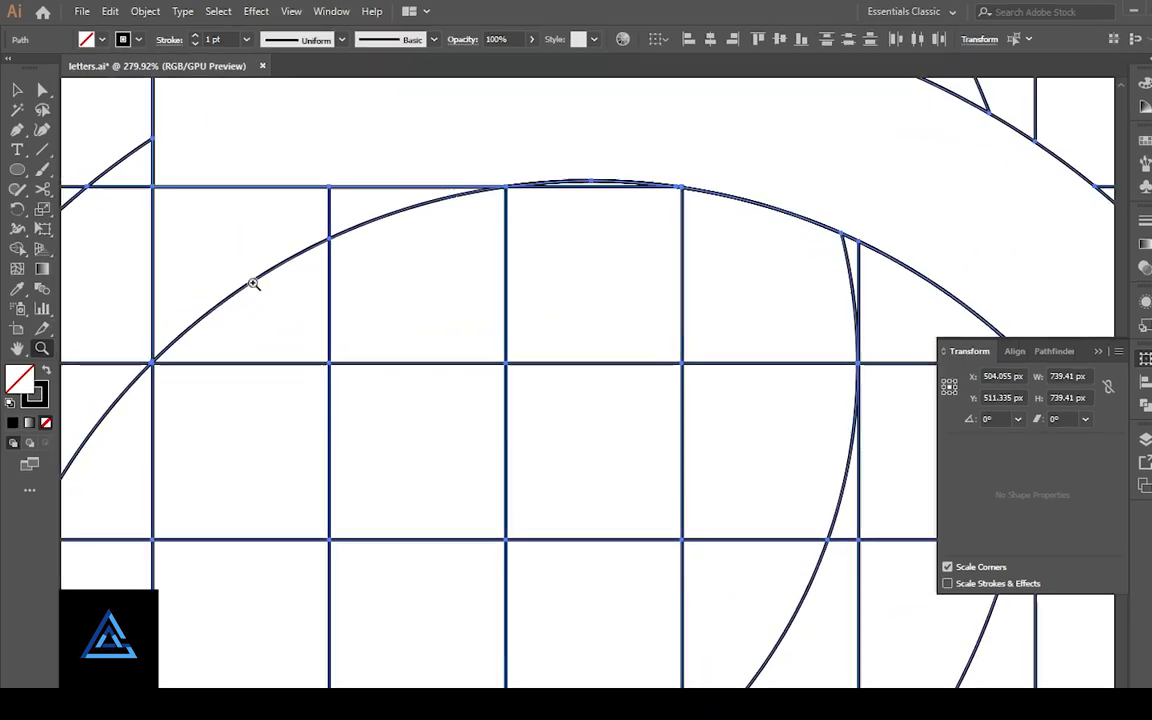
{"action": "left_click", "coordinate": [17, 248]}
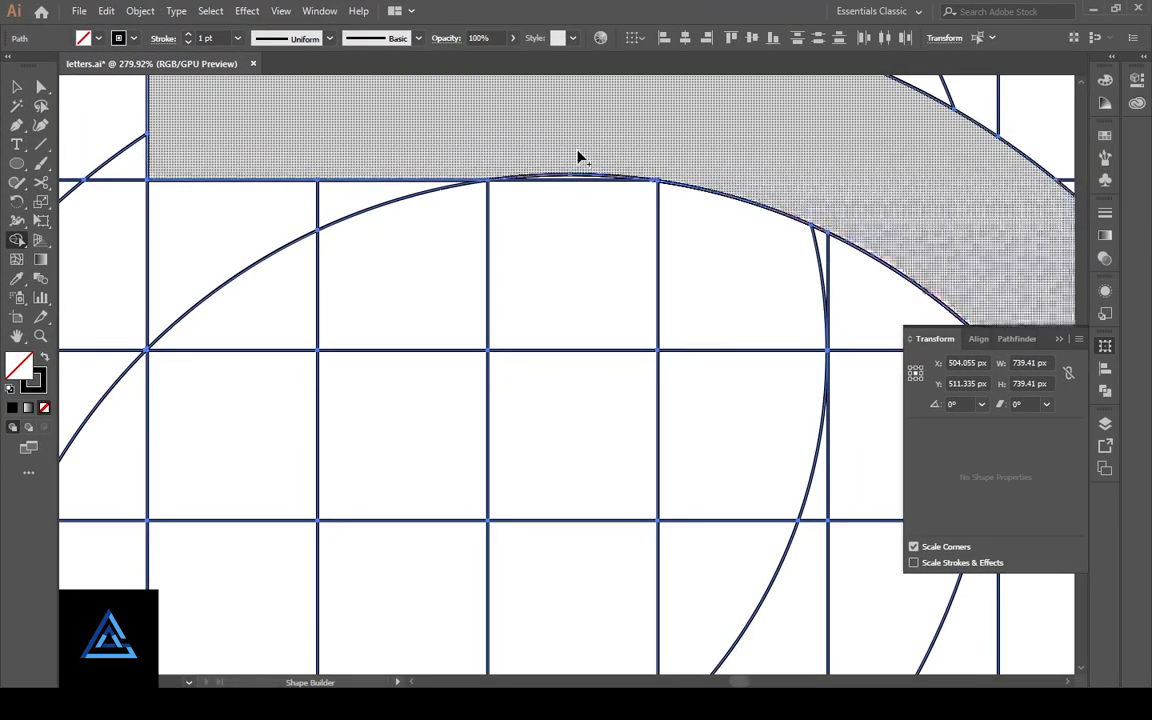
{"action": "left_click_drag", "start_coordinate": [577, 151], "coordinate": [574, 177]}
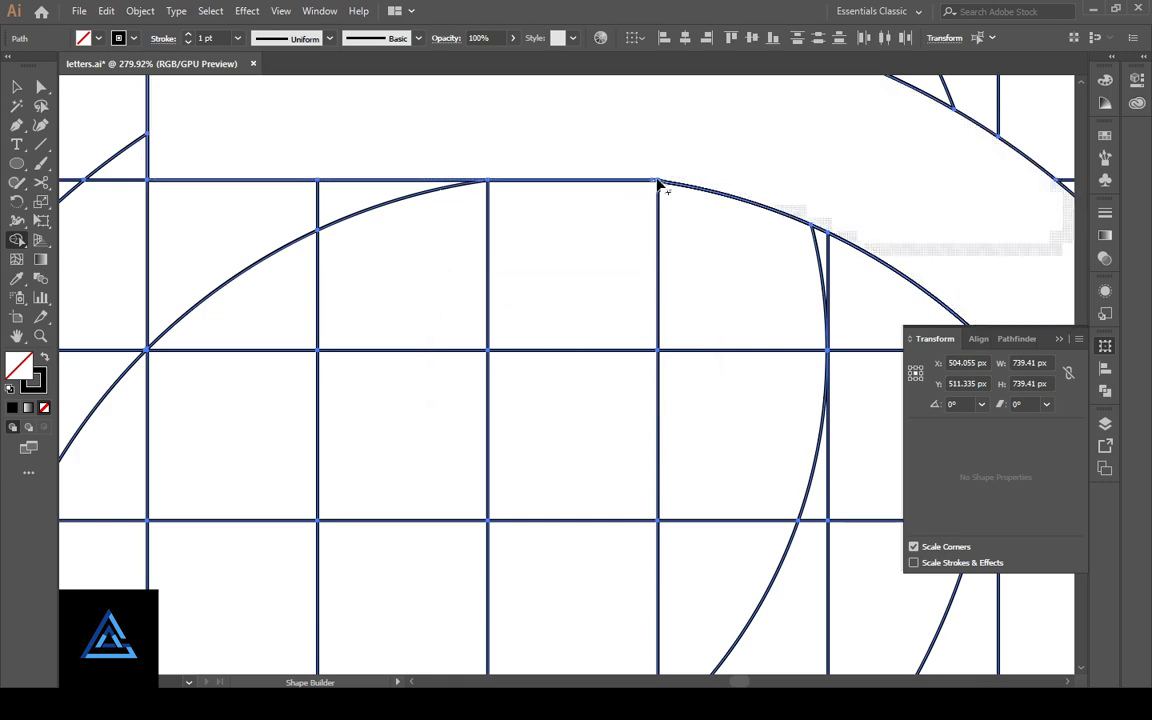
- Merge the right half of the ring between the two upper circles, from its top centre to the lower band
{"action": "left_click_drag", "start_coordinate": [612, 134], "coordinate": [641, 291]}
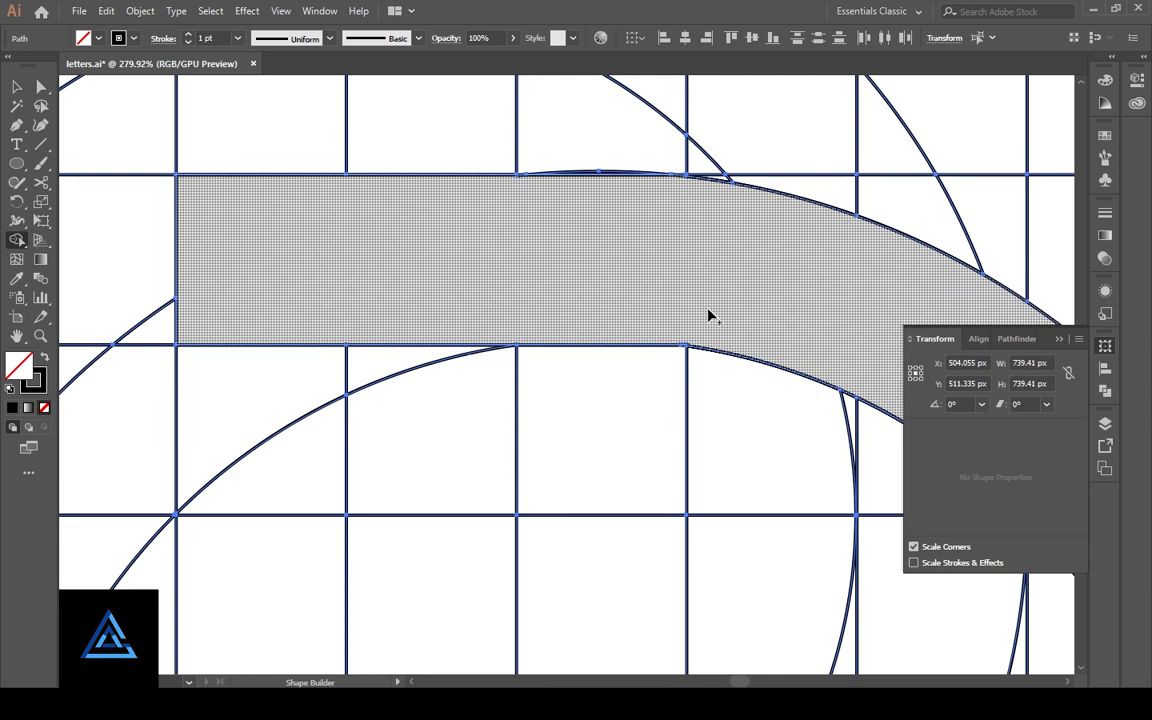
{"action": "scroll", "coordinate": [697, 311], "scroll_direction": "up", "scroll_amount": 4}
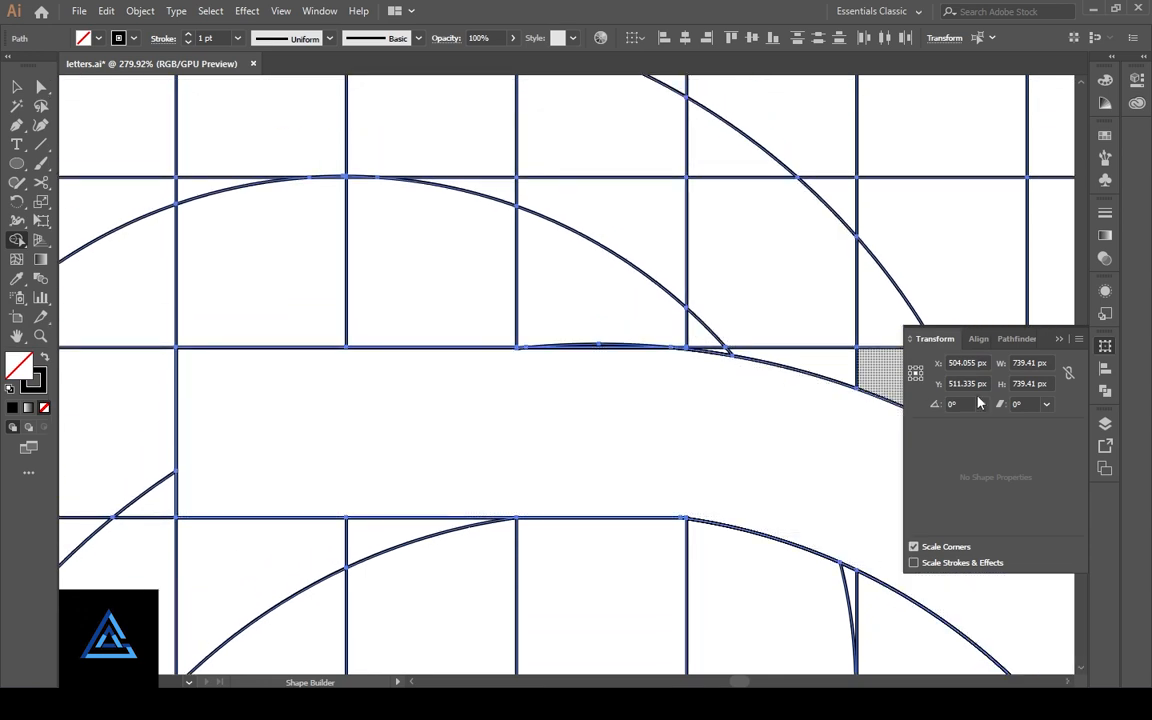
{"action": "left_click", "coordinate": [1057, 341]}
{"action": "left_click_drag", "start_coordinate": [913, 378], "coordinate": [845, 366]}
{"action": "left_click_drag", "start_coordinate": [893, 330], "coordinate": [800, 315]}
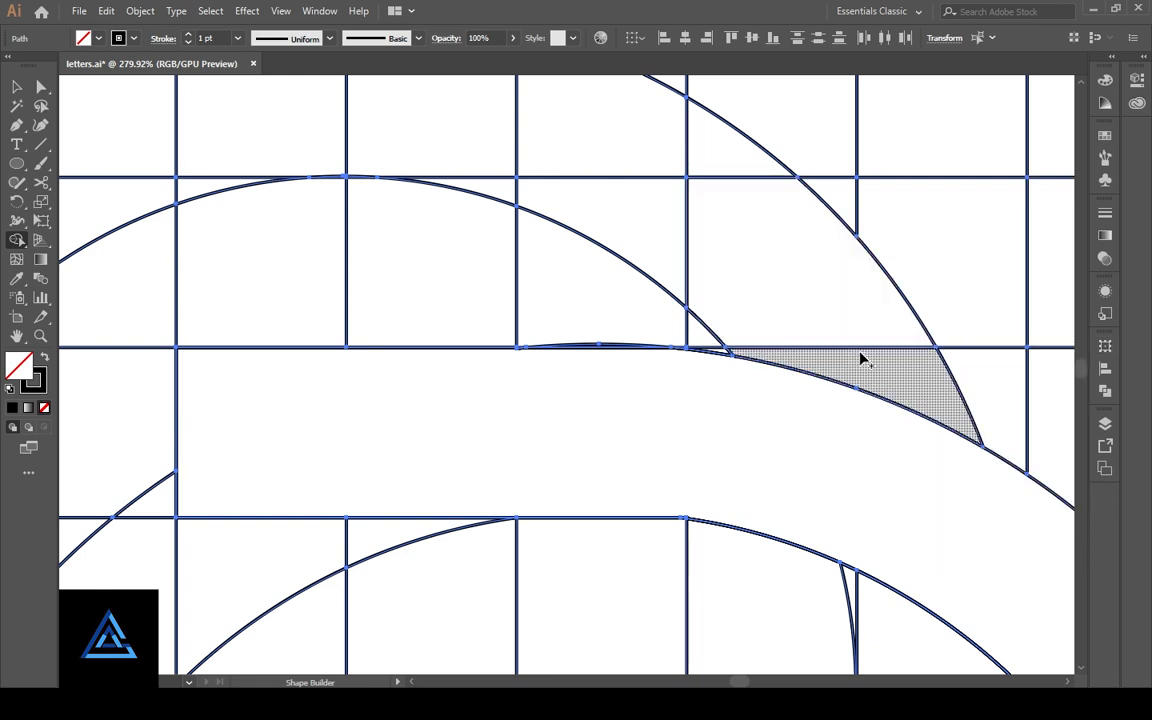
{"action": "left_click_drag", "start_coordinate": [861, 357], "coordinate": [843, 336]}
{"action": "mouse_move", "coordinate": [765, 215]}
{"action": "left_mouse_down"}
{"action": "mouse_move", "coordinate": [710, 153]}
{"action": "mouse_move", "coordinate": [660, 213]}
{"action": "mouse_move", "coordinate": [702, 203]}
{"action": "left_mouse_up"}
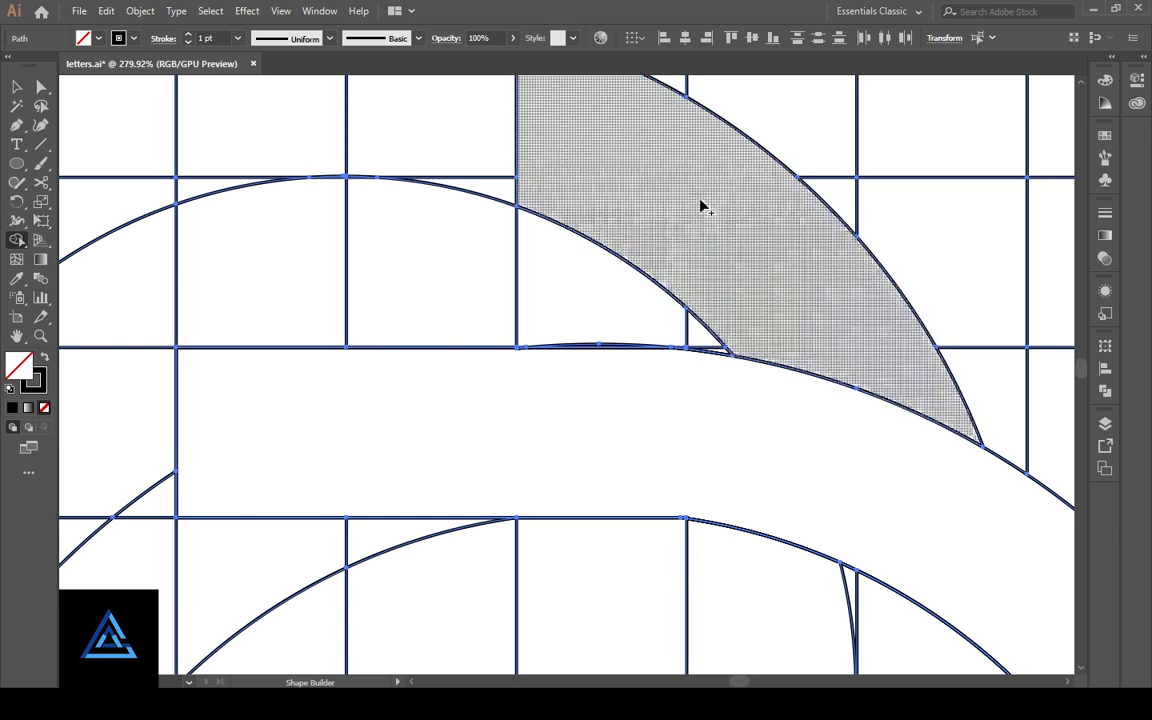
{"action": "mouse_move", "coordinate": [597, 157]}
{"action": "left_mouse_down"}
{"action": "mouse_move", "coordinate": [816, 314]}
{"action": "mouse_move", "coordinate": [730, 345]}
{"action": "mouse_move", "coordinate": [740, 342]}
{"action": "left_mouse_up"}
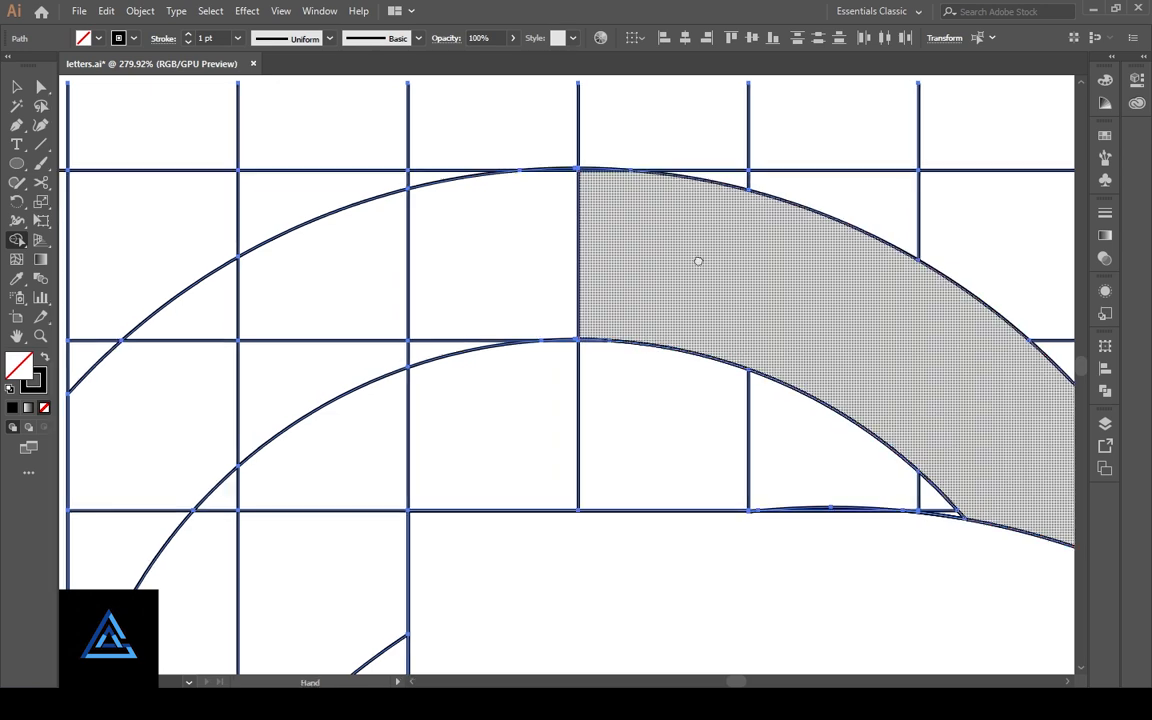
- Extend the merged upper ring two grid columns past its centre and down the adjoining column, including the sliver above the inner arc
{"action": "left_click_drag", "start_coordinate": [697, 257], "coordinate": [785, 252]}
{"action": "left_click_drag", "start_coordinate": [732, 280], "coordinate": [681, 286]}
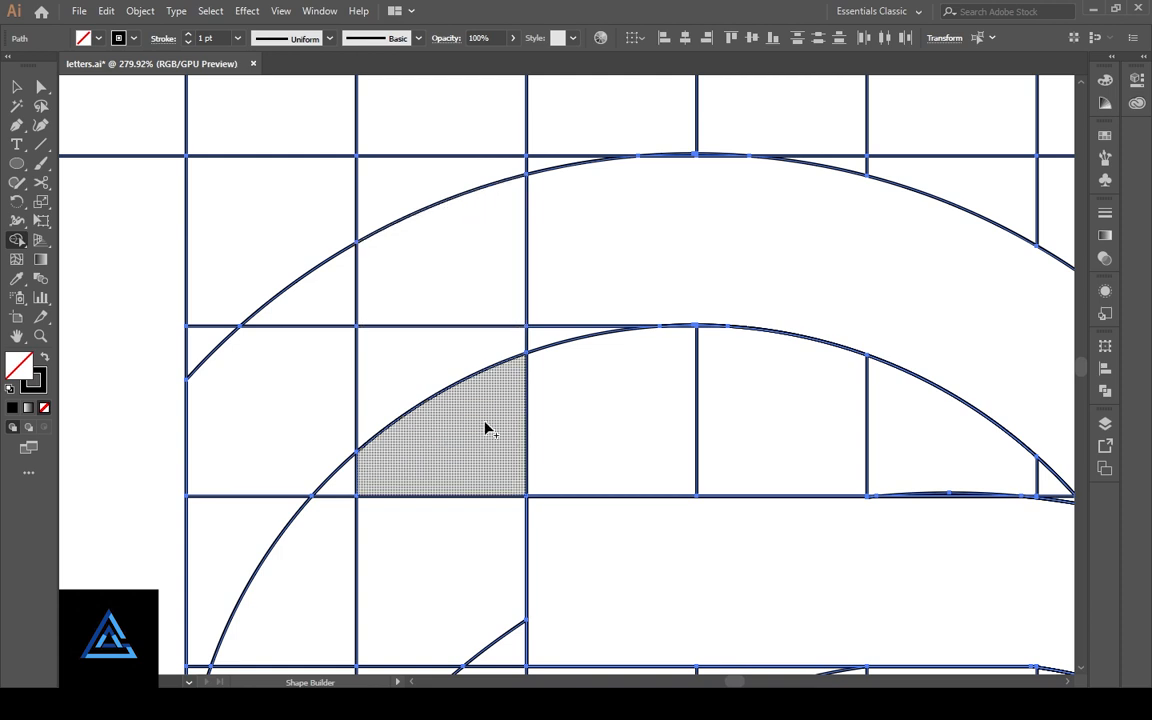
{"action": "mouse_move", "coordinate": [463, 427]}
{"action": "left_mouse_down"}
{"action": "mouse_move", "coordinate": [450, 317]}
{"action": "mouse_move", "coordinate": [477, 276]}
{"action": "mouse_move", "coordinate": [586, 283]}
{"action": "left_mouse_up"}
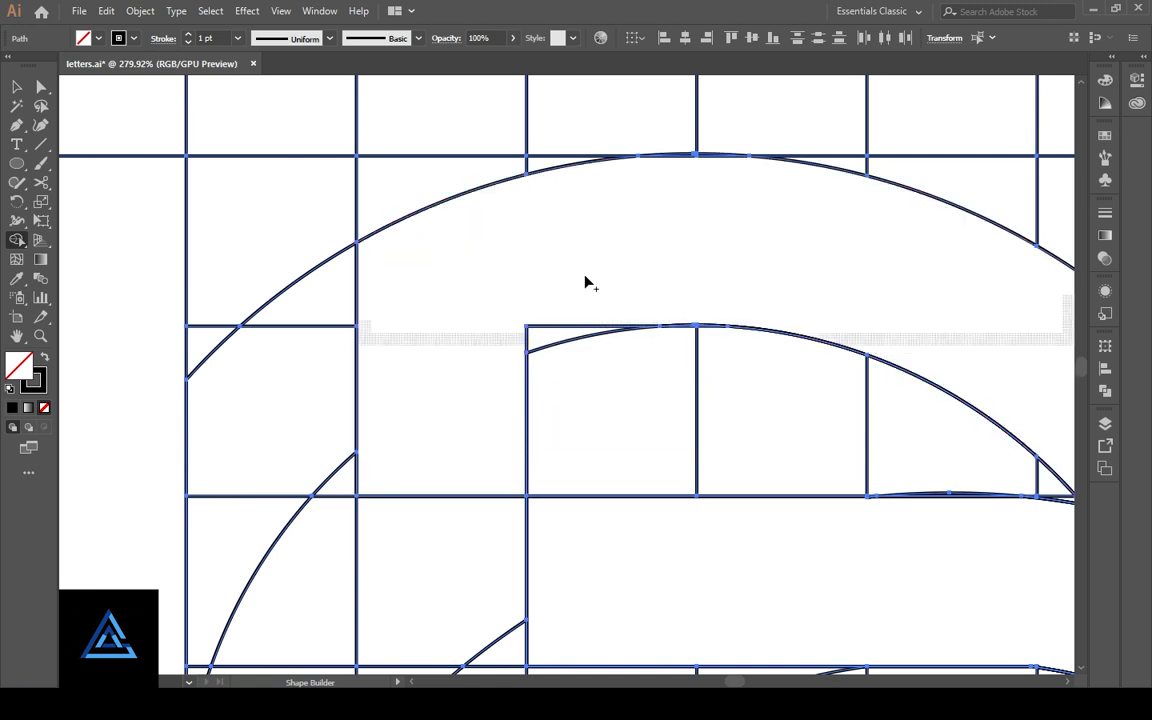
{"action": "left_click", "coordinate": [560, 316]}
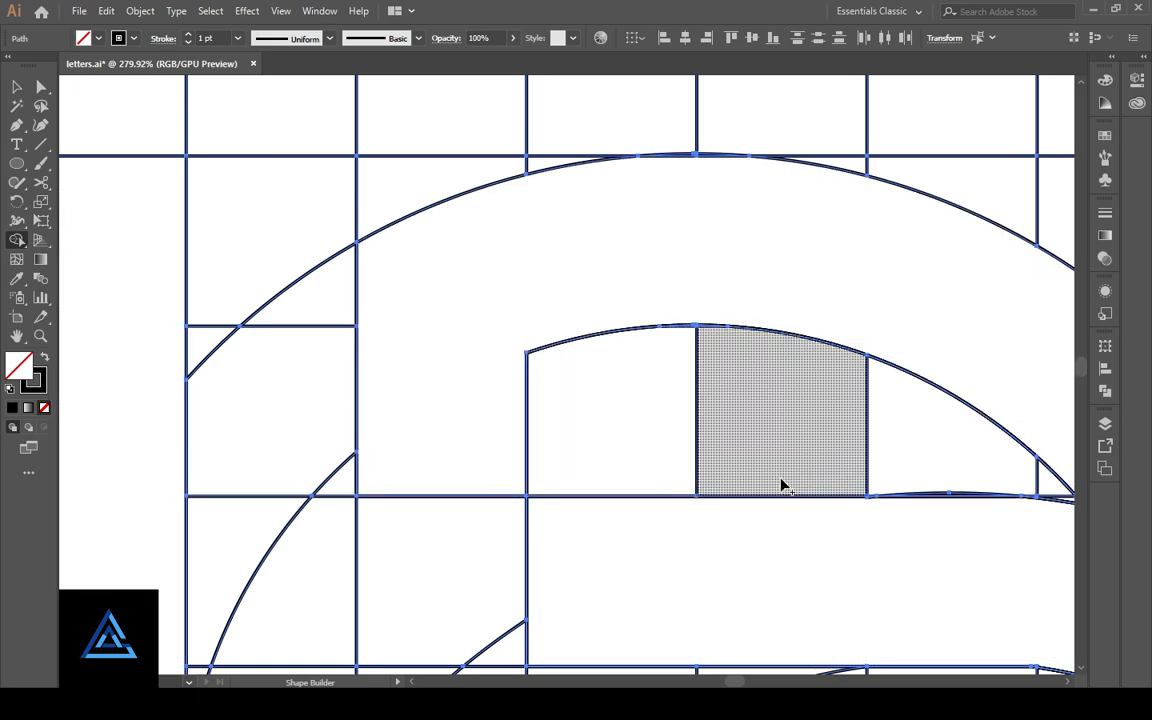
- Extend the horizontal band one grid column toward the stem by merging the adjoining cell and its cut pieces
{"action": "key", "text": "space"}
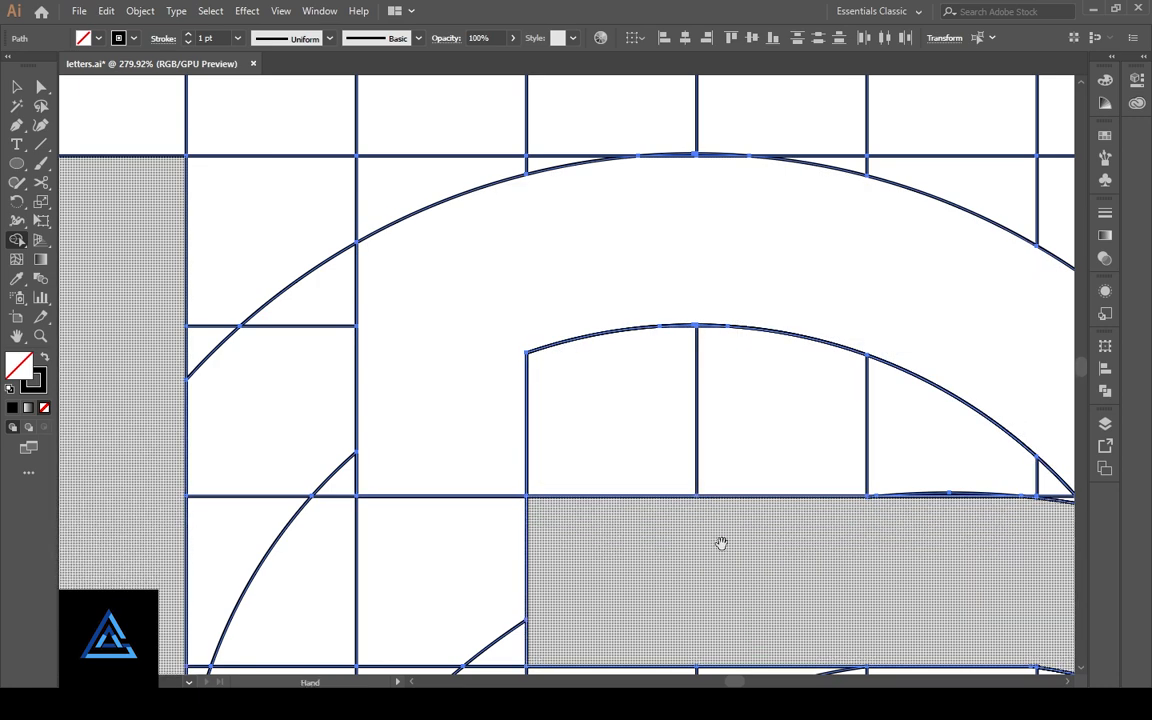
{"action": "left_click_drag", "start_coordinate": [714, 572], "coordinate": [784, 422]}
{"action": "left_click_drag", "start_coordinate": [547, 427], "coordinate": [584, 465]}
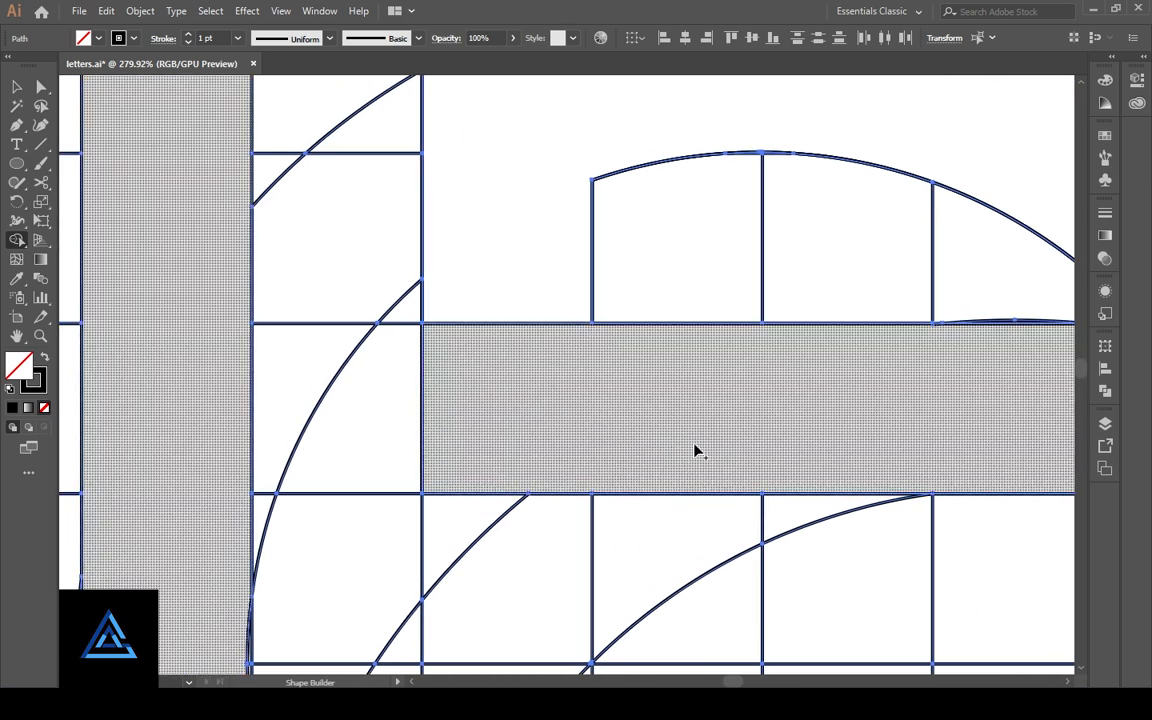
{"action": "left_click_drag", "start_coordinate": [697, 452], "coordinate": [444, 368]}
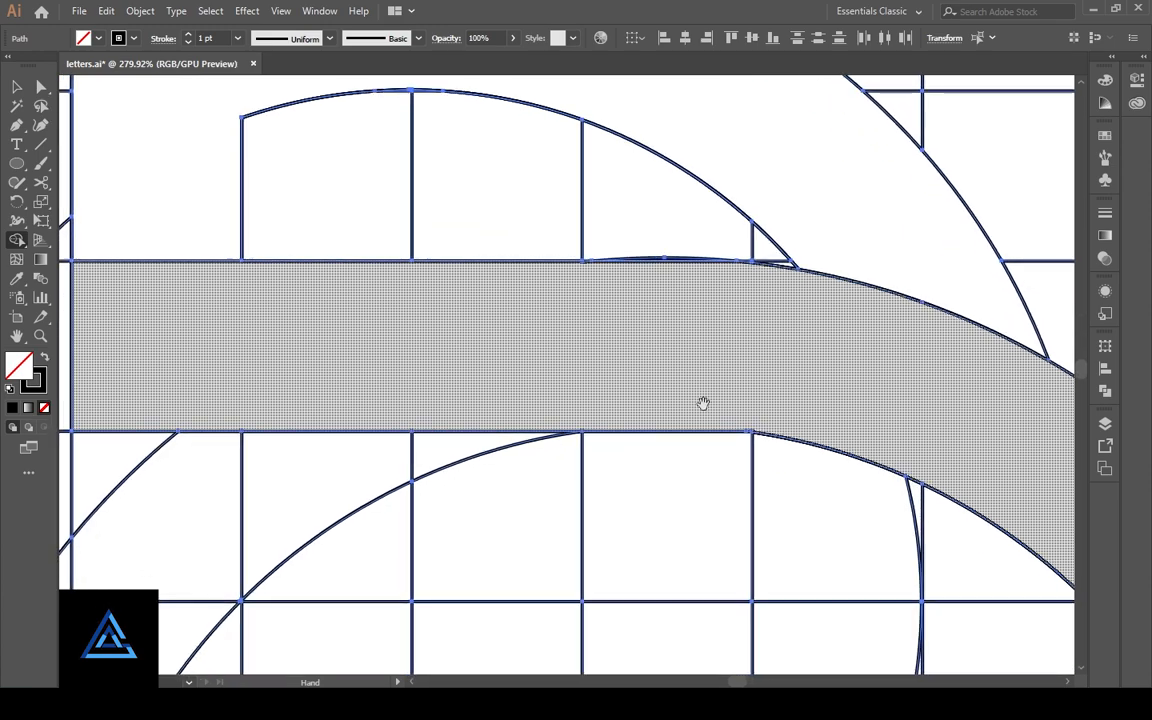
- Draw a circle about 332 px across inside the lower bowl, starting from the grid intersection on the bowl's inner lower-right edge
{"action": "key", "text": "ctrl+1"}
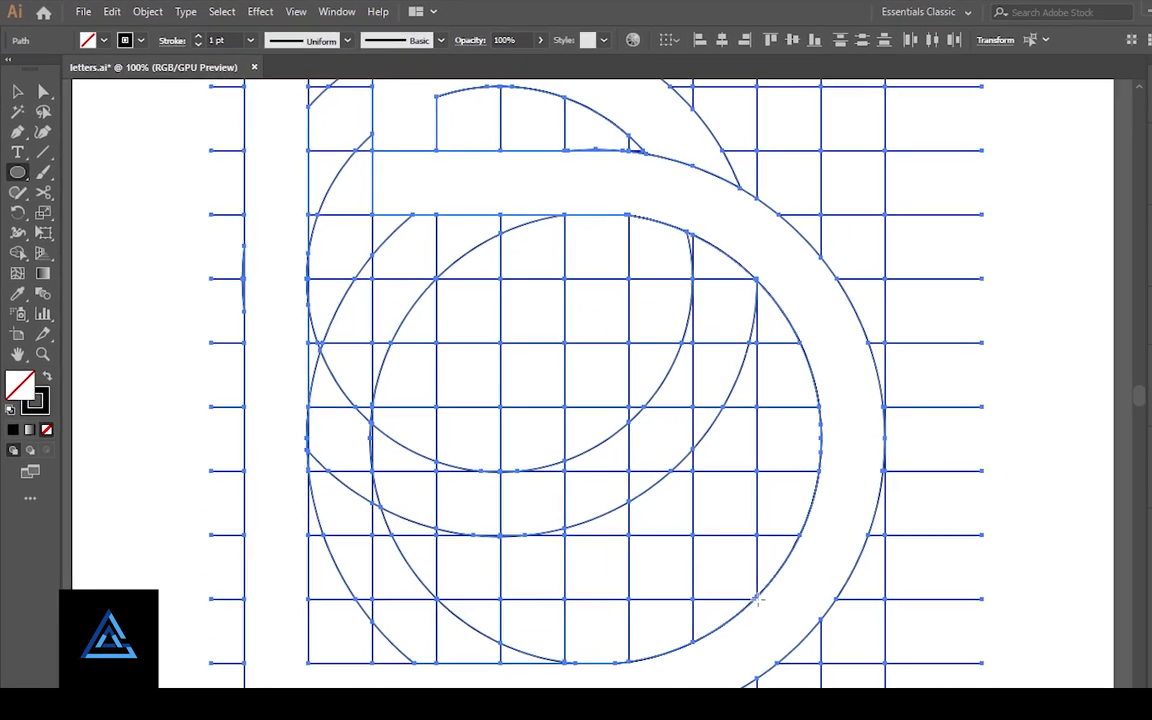
{"action": "left_click_drag", "start_coordinate": [757, 599], "coordinate": [410, 381]}
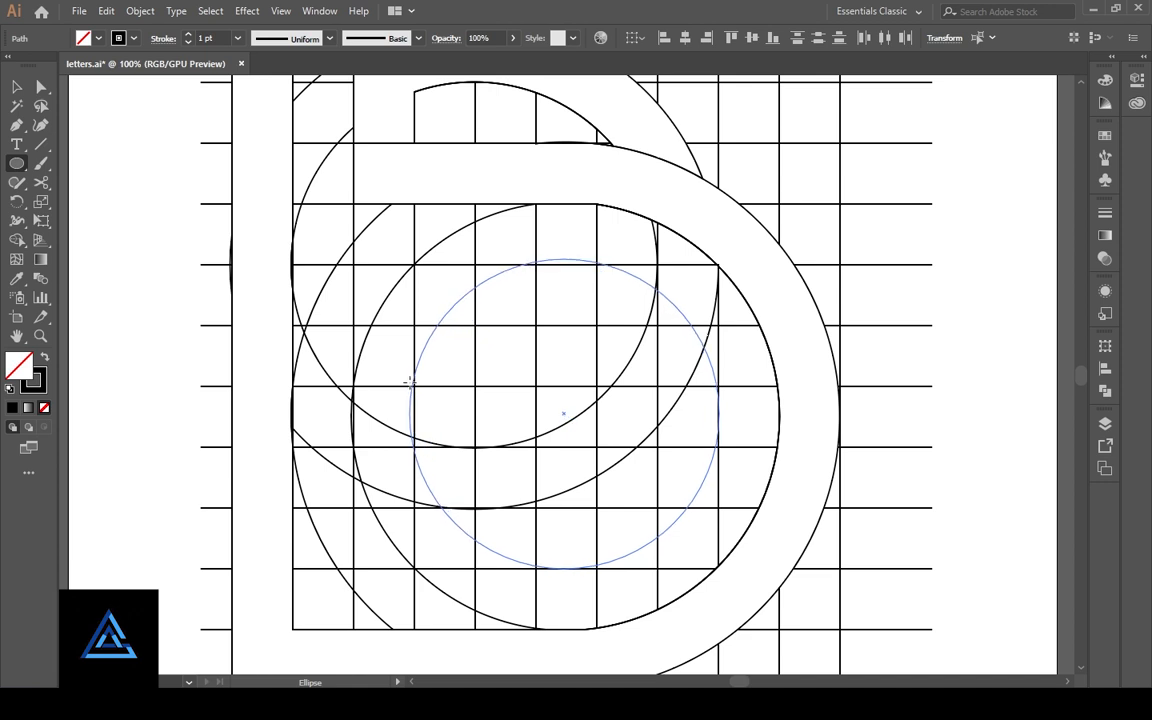
{"action": "left_click_drag", "start_coordinate": [410, 381], "coordinate": [390, 371]}
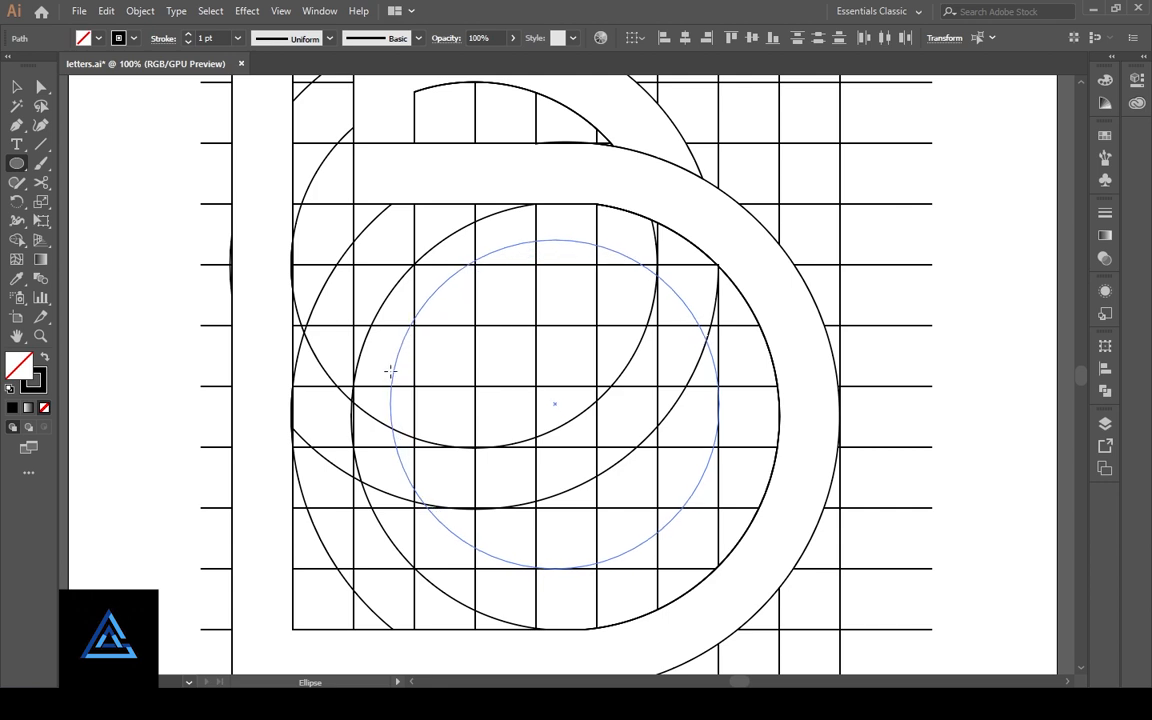
{"action": "left_click_drag", "start_coordinate": [390, 371], "coordinate": [390, 371]}
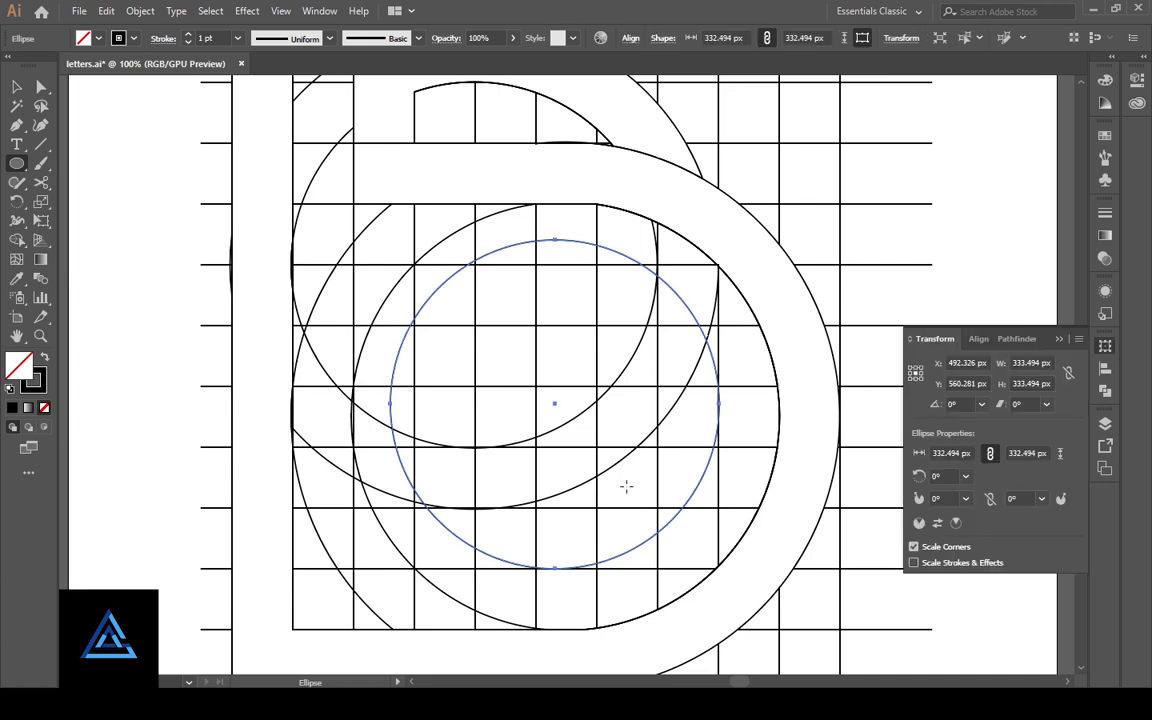
{"action": "left_click", "coordinate": [1060, 340]}
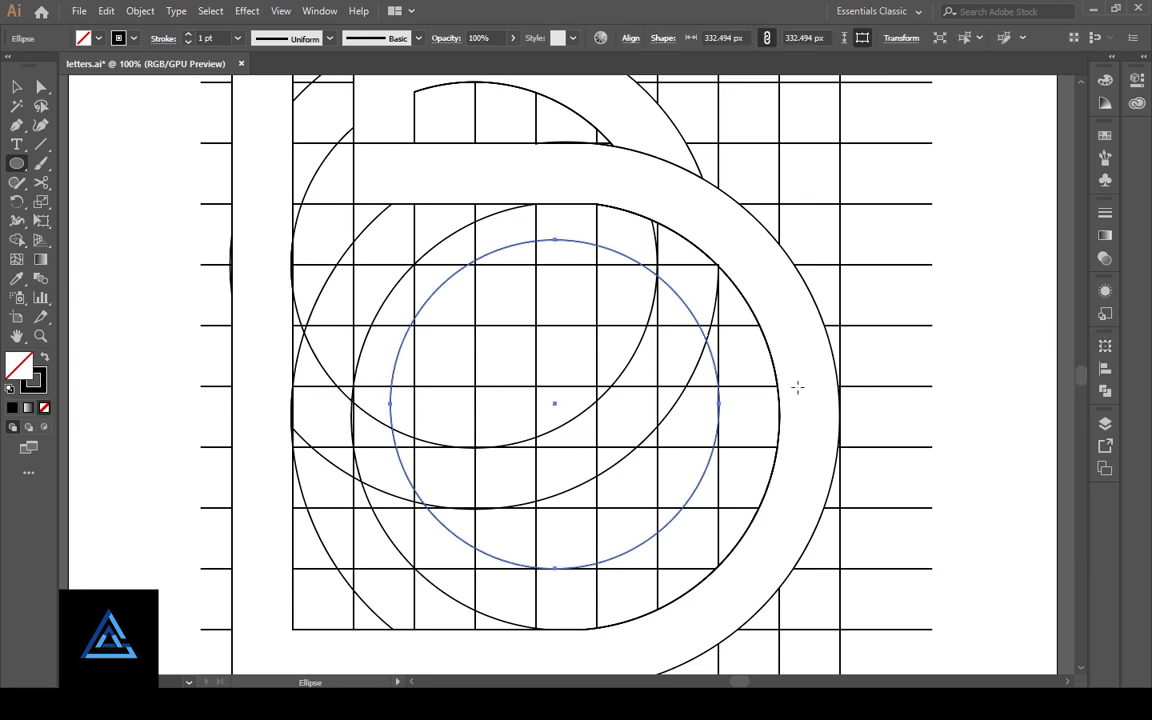
- Stretch the new circle's bottom edge slightly to the grid line, making it about 333 px high, and check its right edge
{"action": "scroll", "coordinate": [648, 474], "scroll_direction": "down", "scroll_amount": 3}
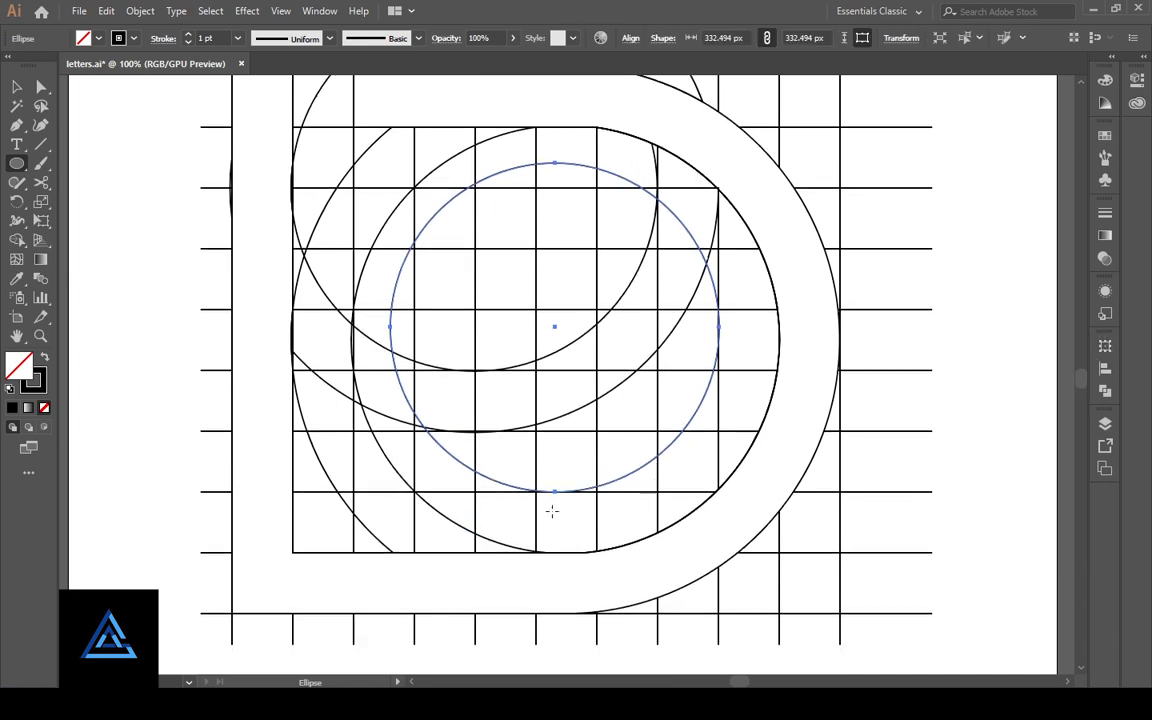
{"action": "key", "text": "z"}
{"action": "left_click", "coordinate": [579, 531]}
{"action": "left_click", "coordinate": [580, 535]}
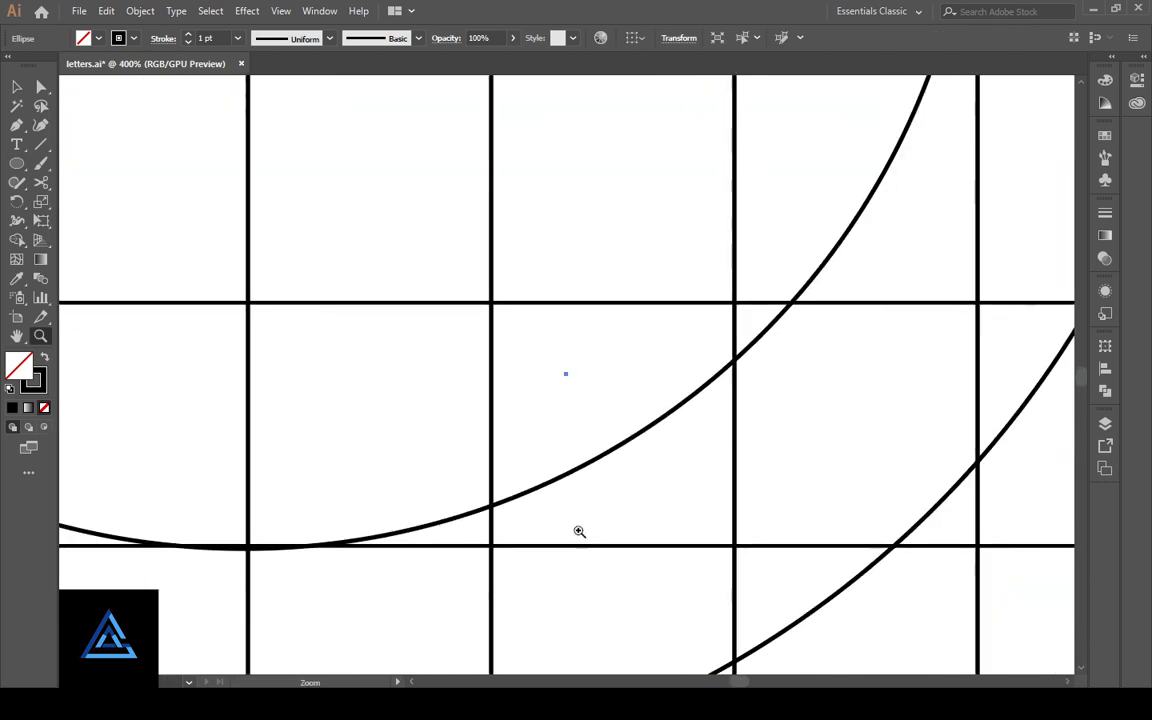
{"action": "scroll", "coordinate": [573, 551], "scroll_direction": "down", "scroll_amount": 10}
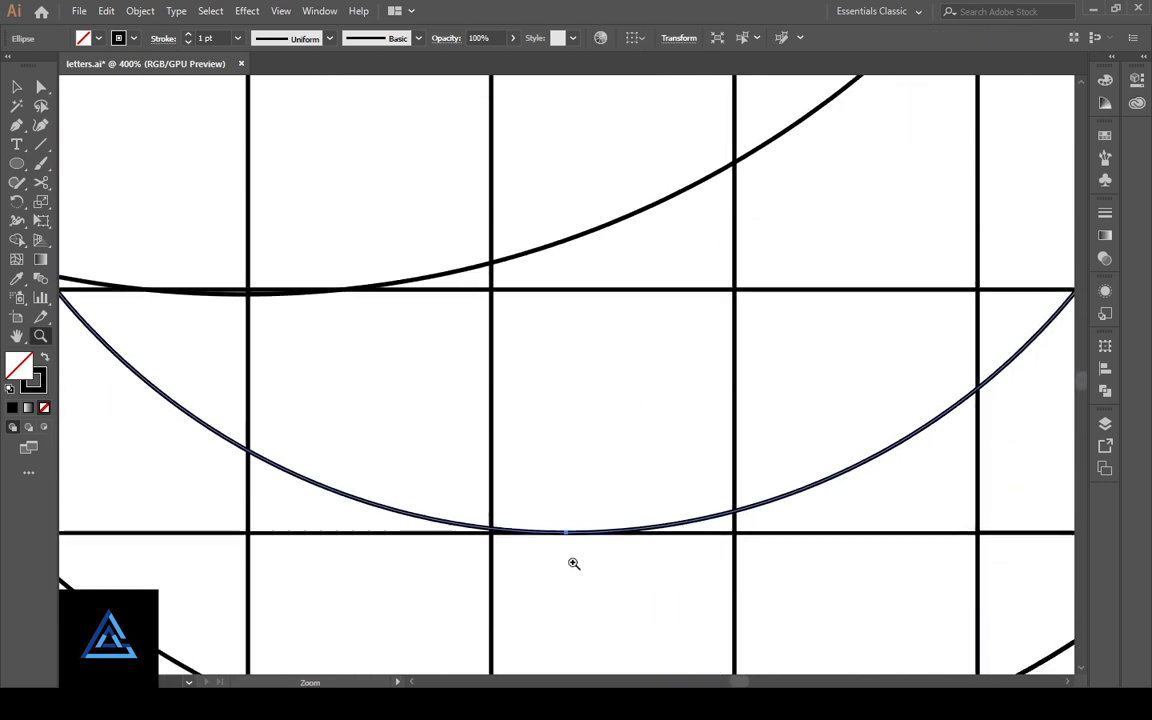
{"action": "left_click", "coordinate": [16, 87]}
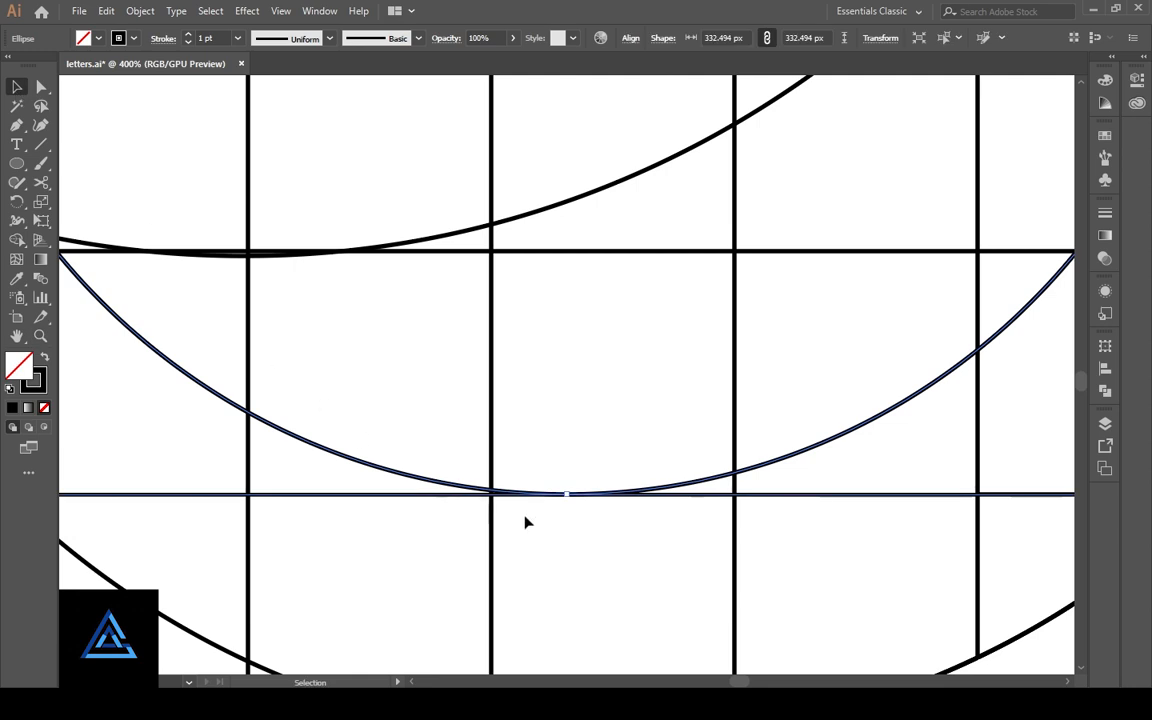
{"action": "left_click_drag", "start_coordinate": [565, 497], "coordinate": [567, 499]}
{"action": "key", "text": "space"}
{"action": "left_click_drag", "start_coordinate": [857, 355], "coordinate": [331, 637]}
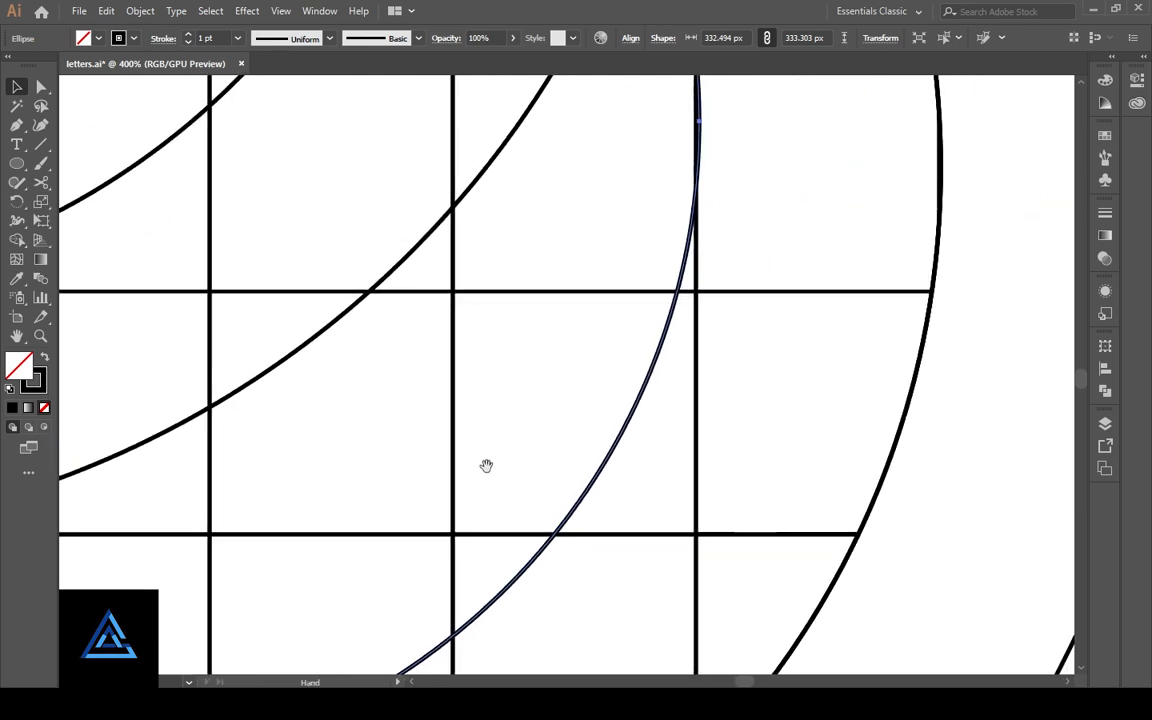
{"action": "left_click_drag", "start_coordinate": [427, 314], "coordinate": [530, 566]}
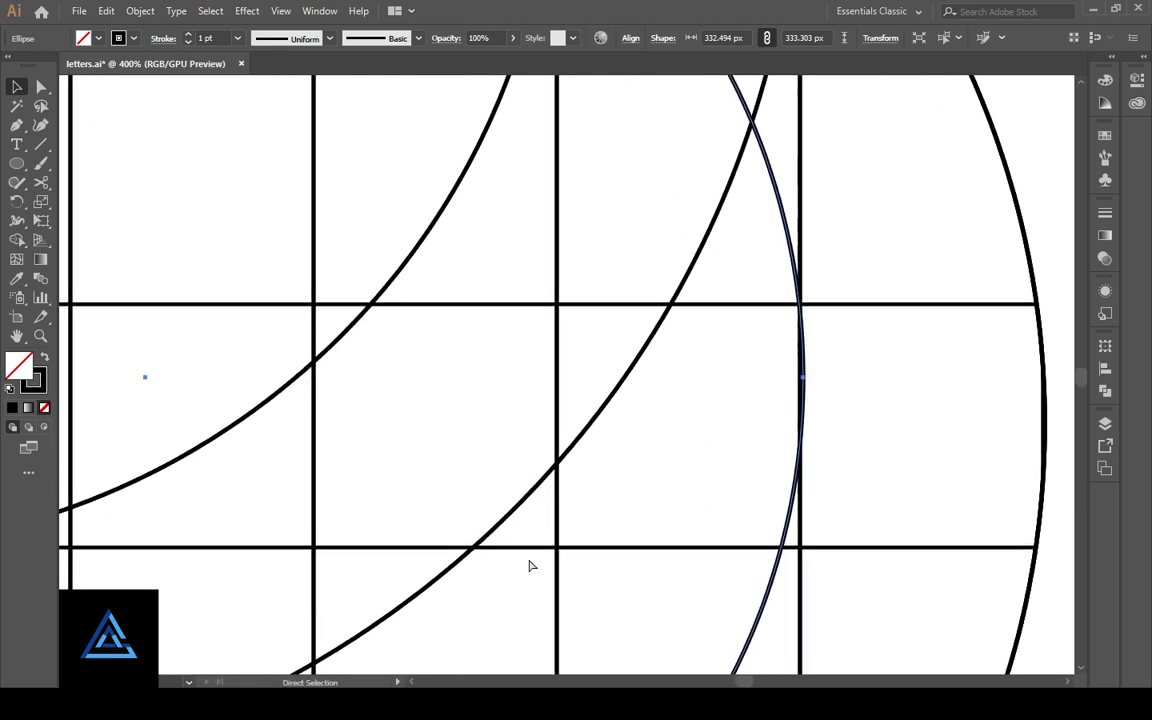
- Add a concentric copy of the circle scaled down to about 209 px, one grid cell inside the original
{"action": "key", "text": "ctrl+minus"}
{"action": "key", "text": "ctrl+minus"}
{"action": "key", "text": "ctrl+minus"}
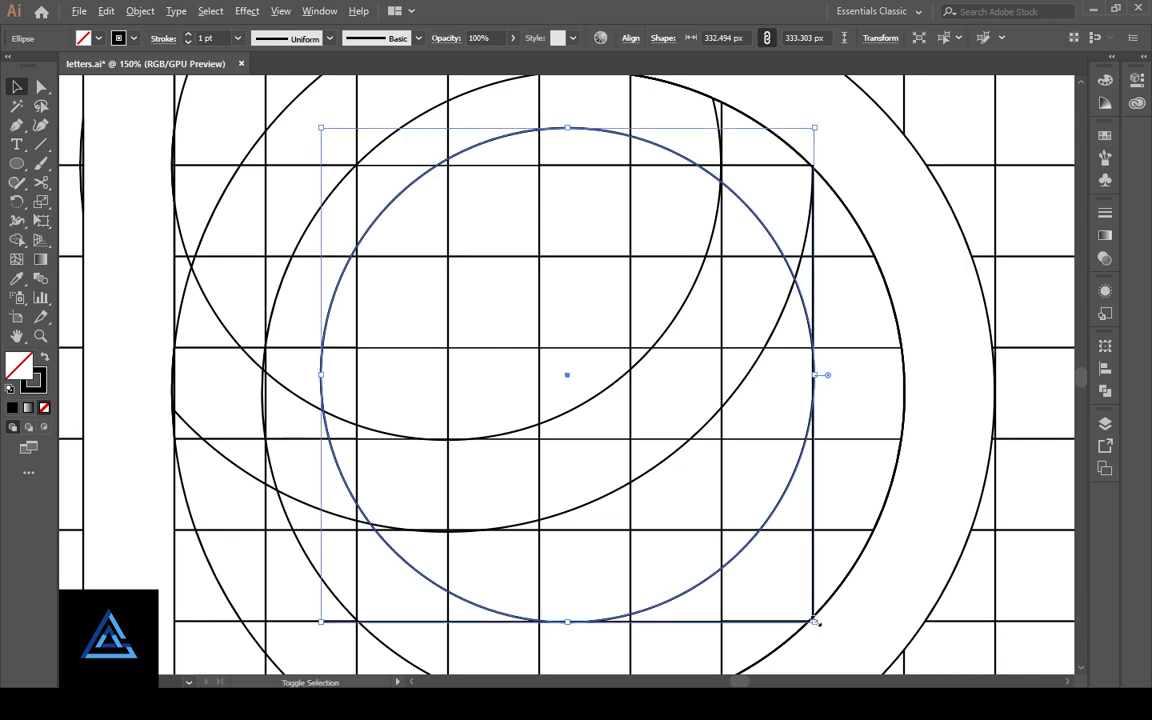
{"action": "left_click_drag", "start_coordinate": [815, 621], "coordinate": [722, 536]}
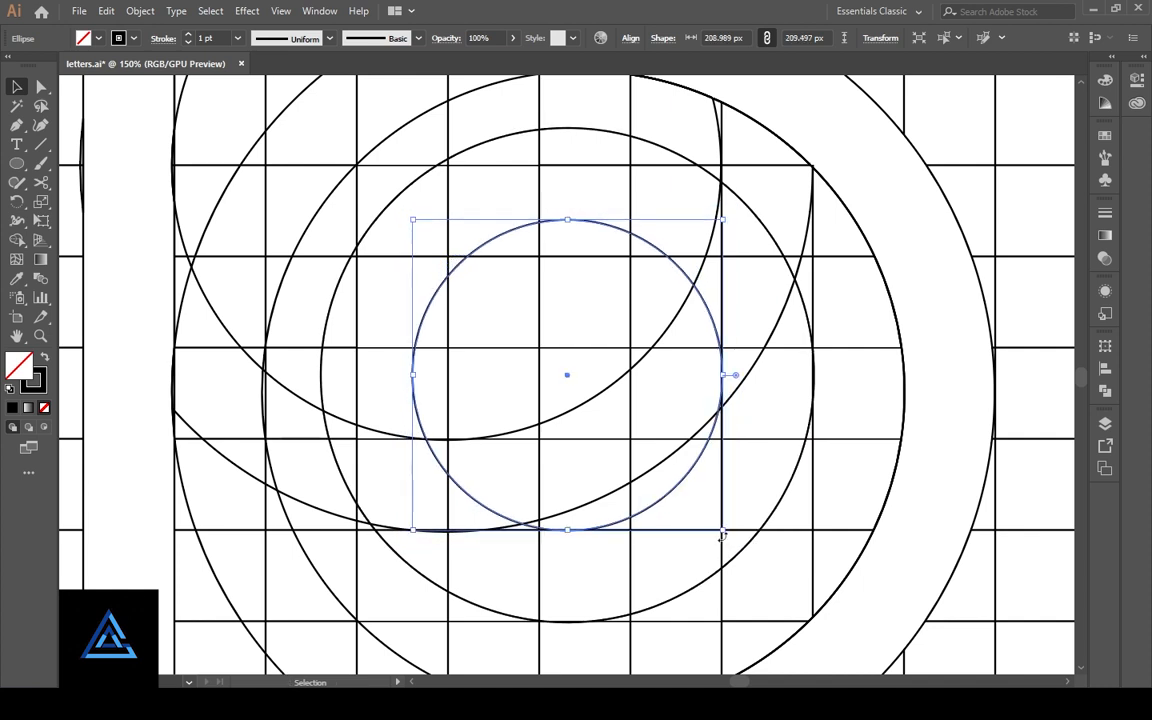
{"action": "left_click", "coordinate": [607, 581]}
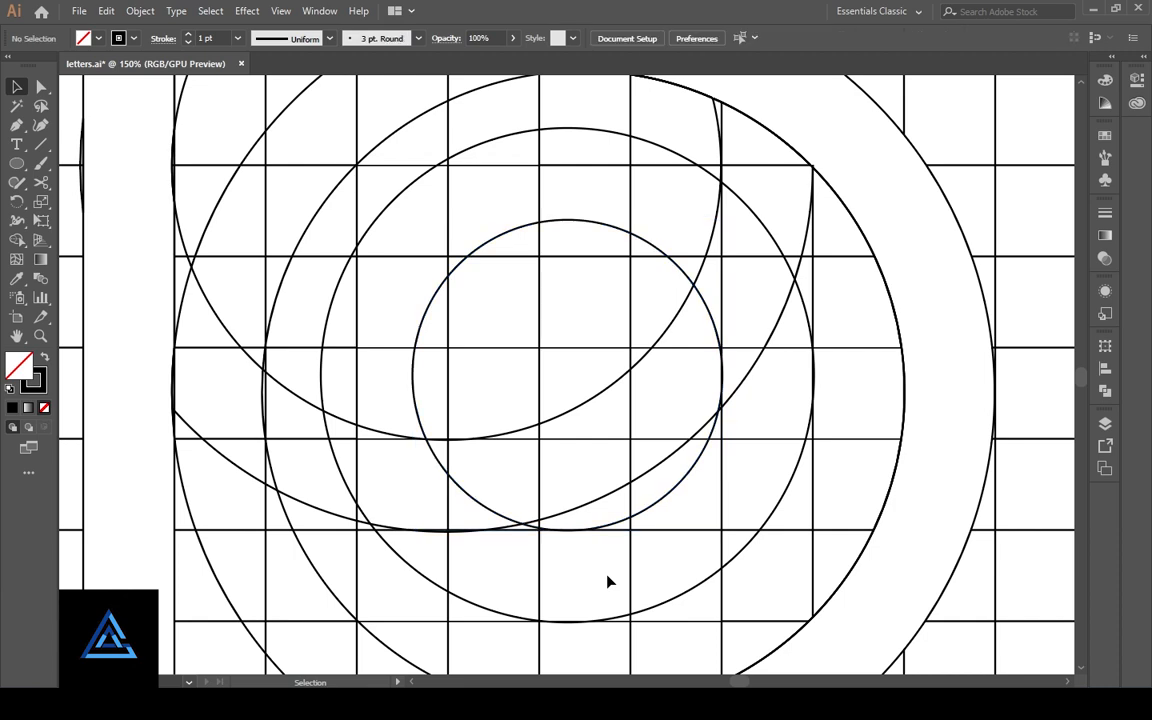
- Merge the cells and arc pieces in the grid column at the bowl's inner right side into a vertical band with Shape Builder
{"action": "key", "text": "ctrl+0"}
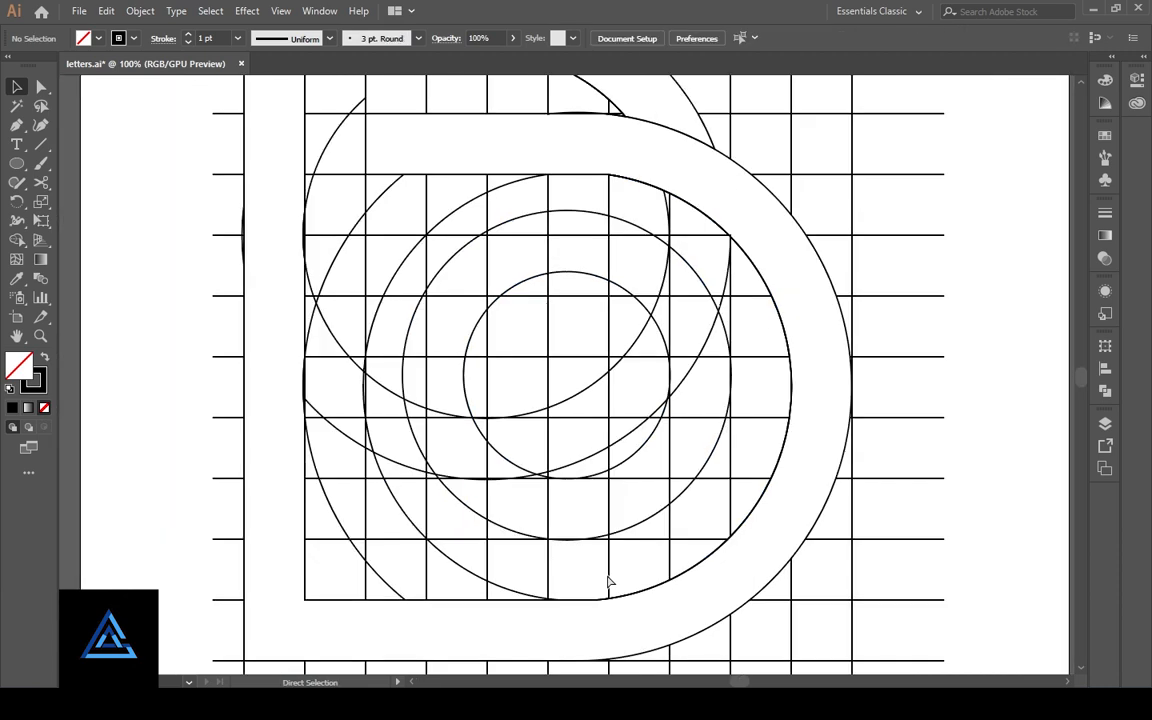
{"action": "left_click_drag", "start_coordinate": [302, 88], "coordinate": [798, 611]}
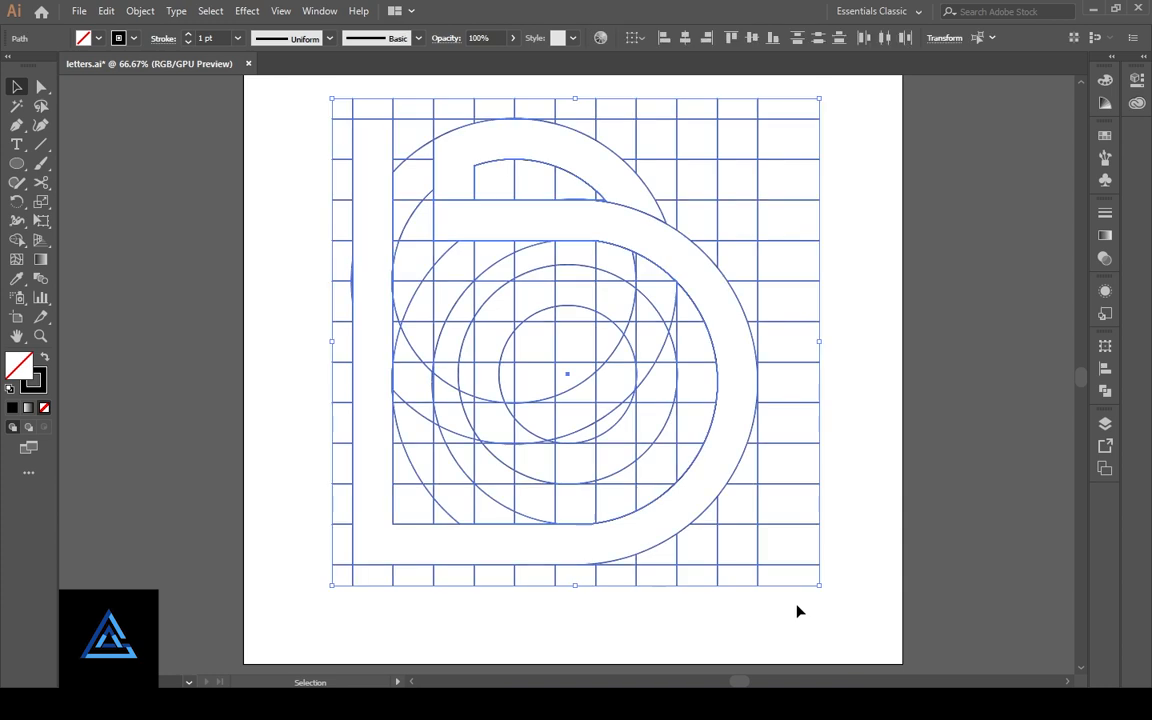
{"action": "left_click", "coordinate": [17, 240]}
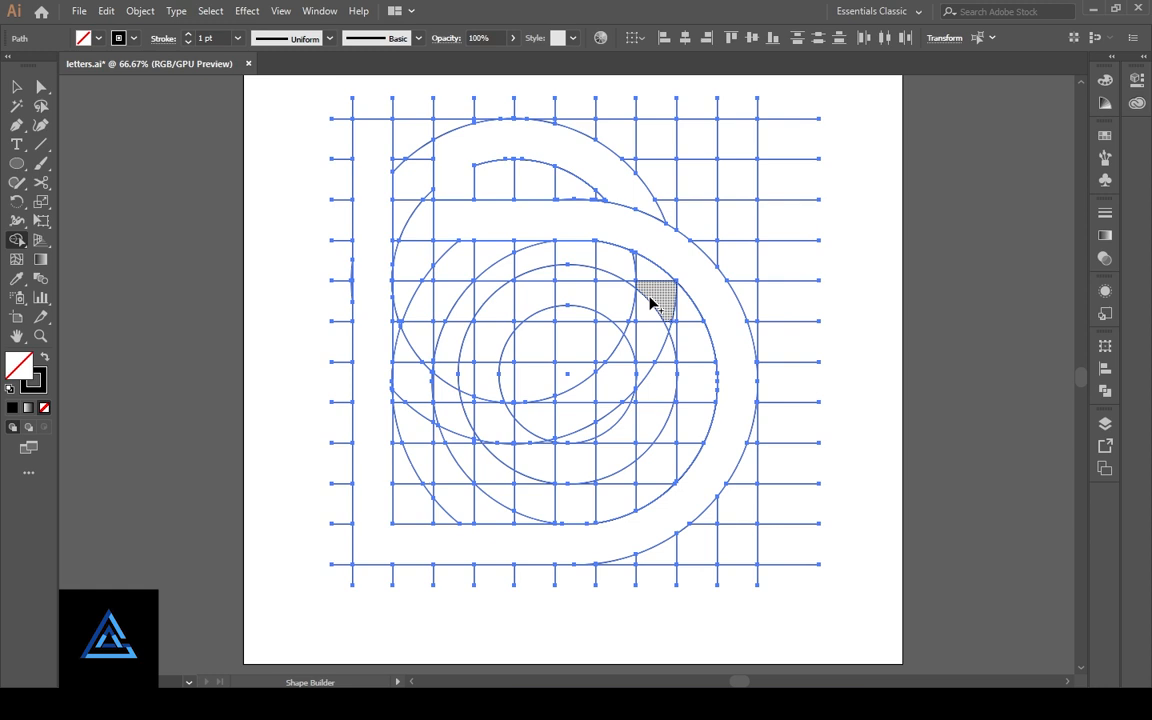
{"action": "mouse_move", "coordinate": [650, 302]}
{"action": "left_mouse_down"}
{"action": "mouse_move", "coordinate": [644, 276]}
{"action": "mouse_move", "coordinate": [652, 333]}
{"action": "left_mouse_up"}
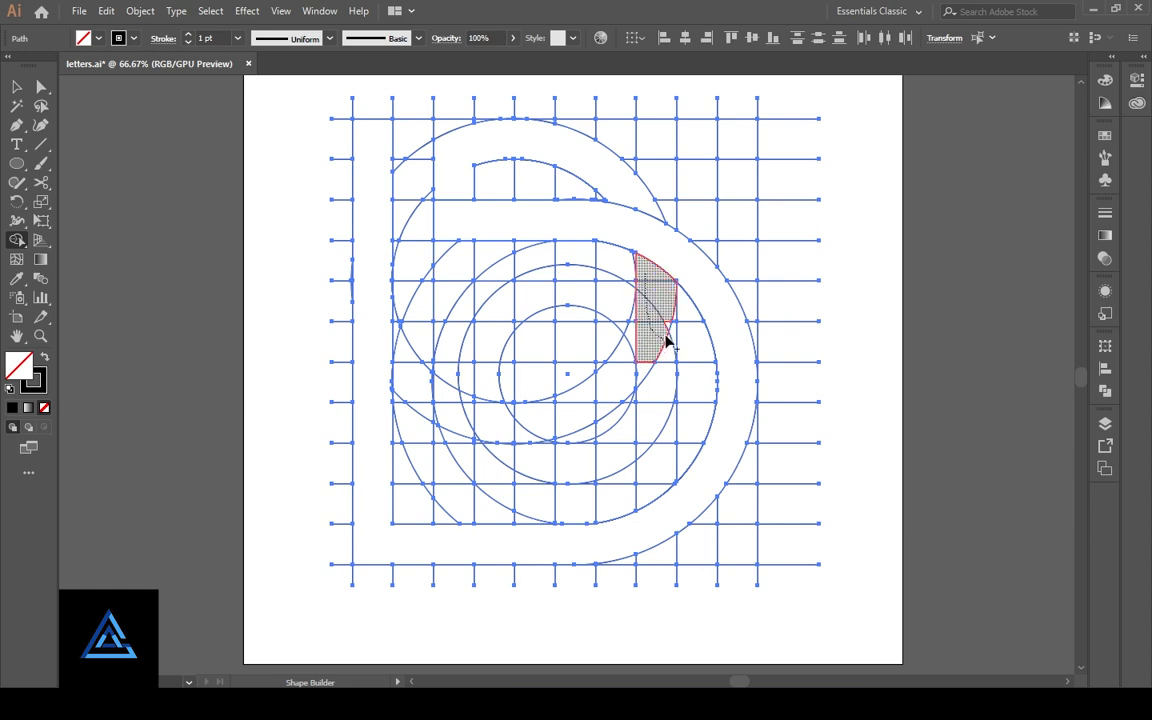
{"action": "left_click_drag", "start_coordinate": [670, 340], "coordinate": [666, 336]}
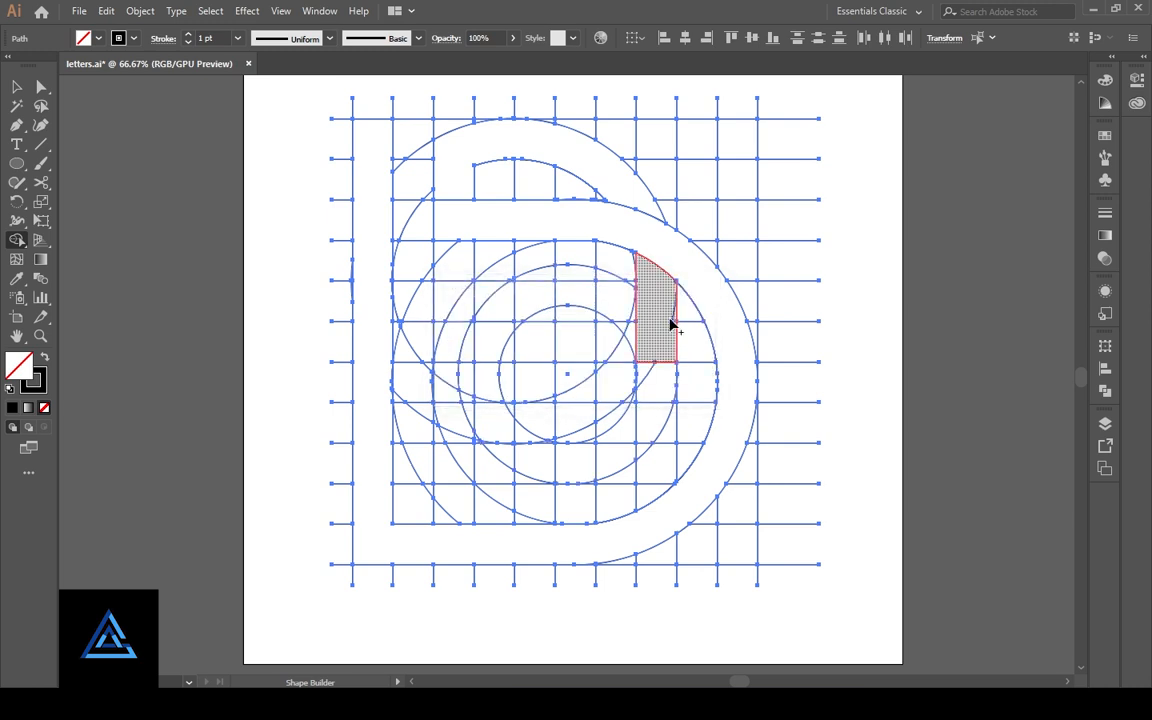
- Merge the regions between the two inner circles and along the row beneath into a curved band with a horizontal leg
{"action": "mouse_move", "coordinate": [660, 397]}
{"action": "left_mouse_down"}
{"action": "mouse_move", "coordinate": [635, 450]}
{"action": "mouse_move", "coordinate": [613, 458]}
{"action": "mouse_move", "coordinate": [452, 476]}
{"action": "left_mouse_up"}
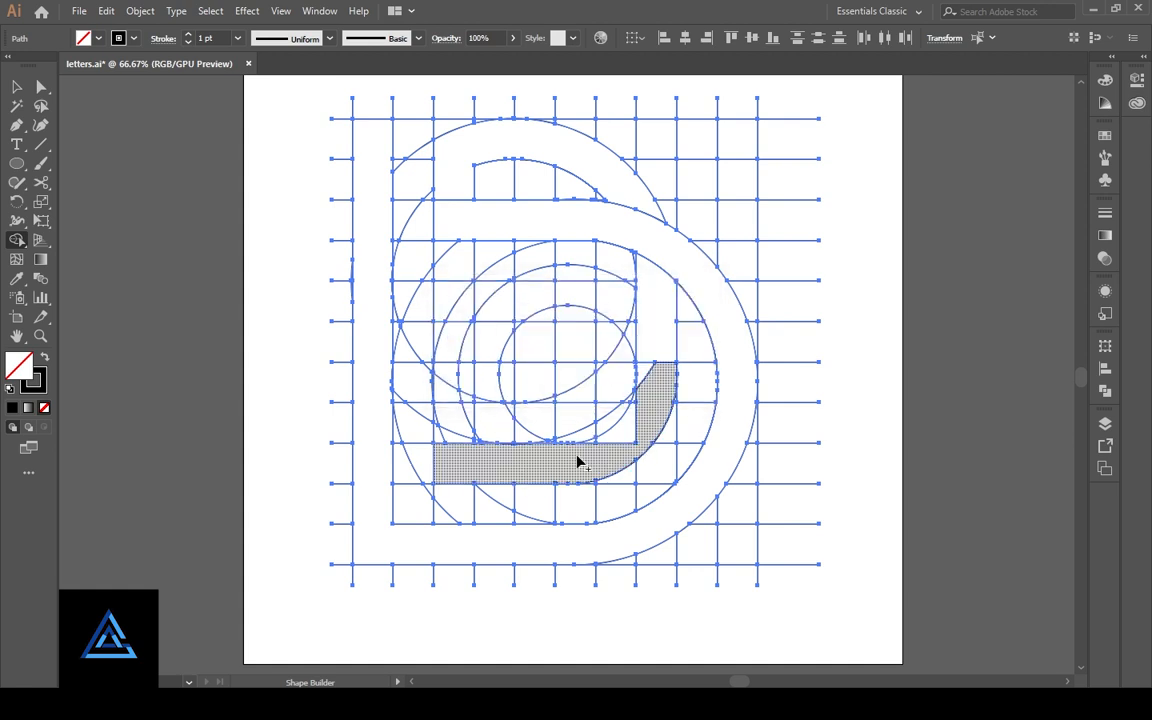
{"action": "left_click_drag", "start_coordinate": [597, 442], "coordinate": [623, 437]}
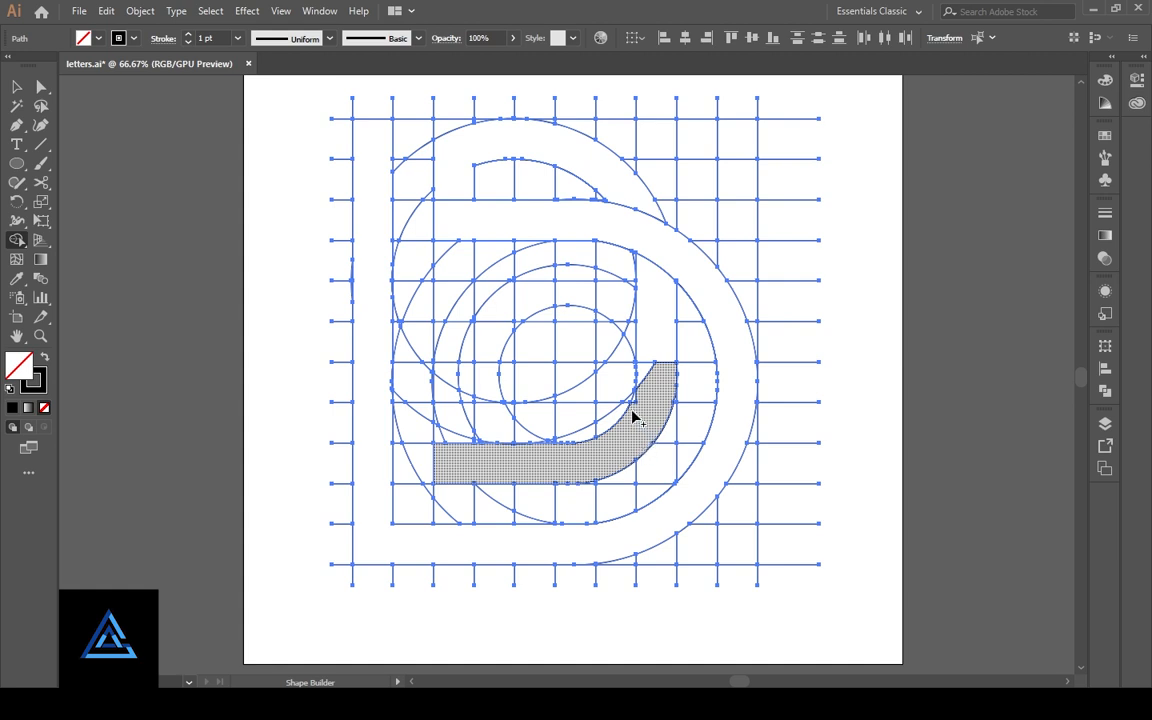
{"action": "left_click_drag", "start_coordinate": [635, 399], "coordinate": [642, 375]}
- Join the curved band to the vertical band above it and merge the thin slivers along both edges at the junction
{"action": "scroll", "coordinate": [653, 411], "scroll_direction": "down", "scroll_amount": 2}
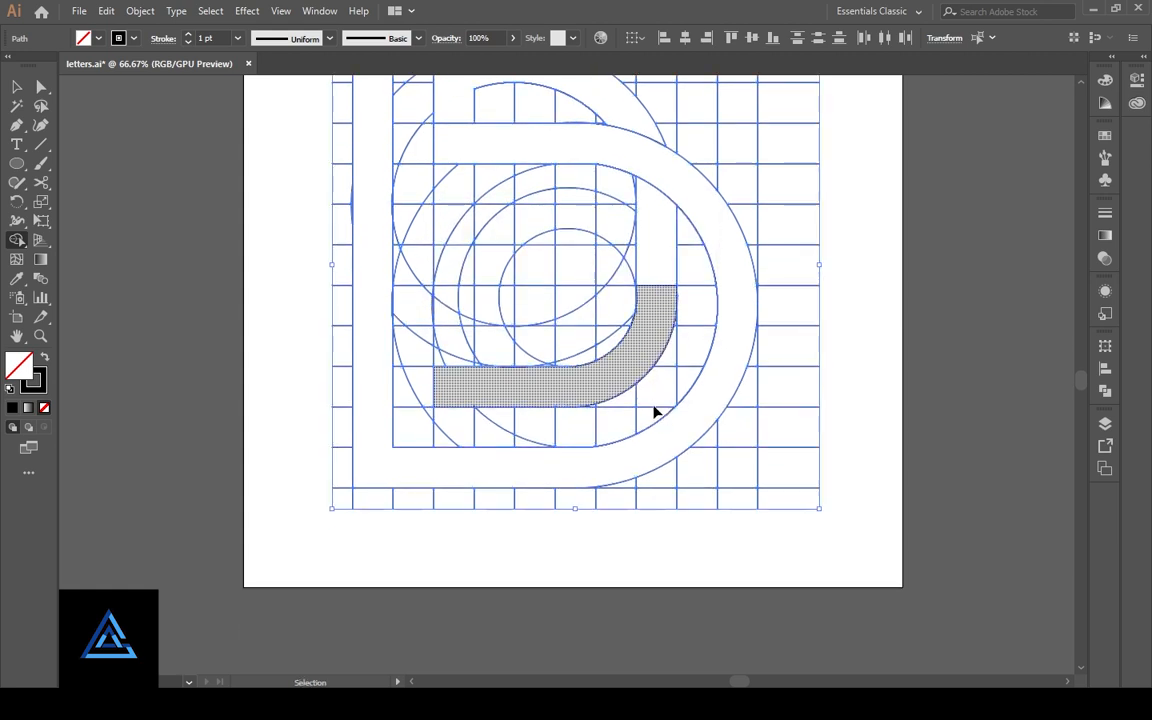
{"action": "left_click_drag", "start_coordinate": [657, 299], "coordinate": [670, 547]}
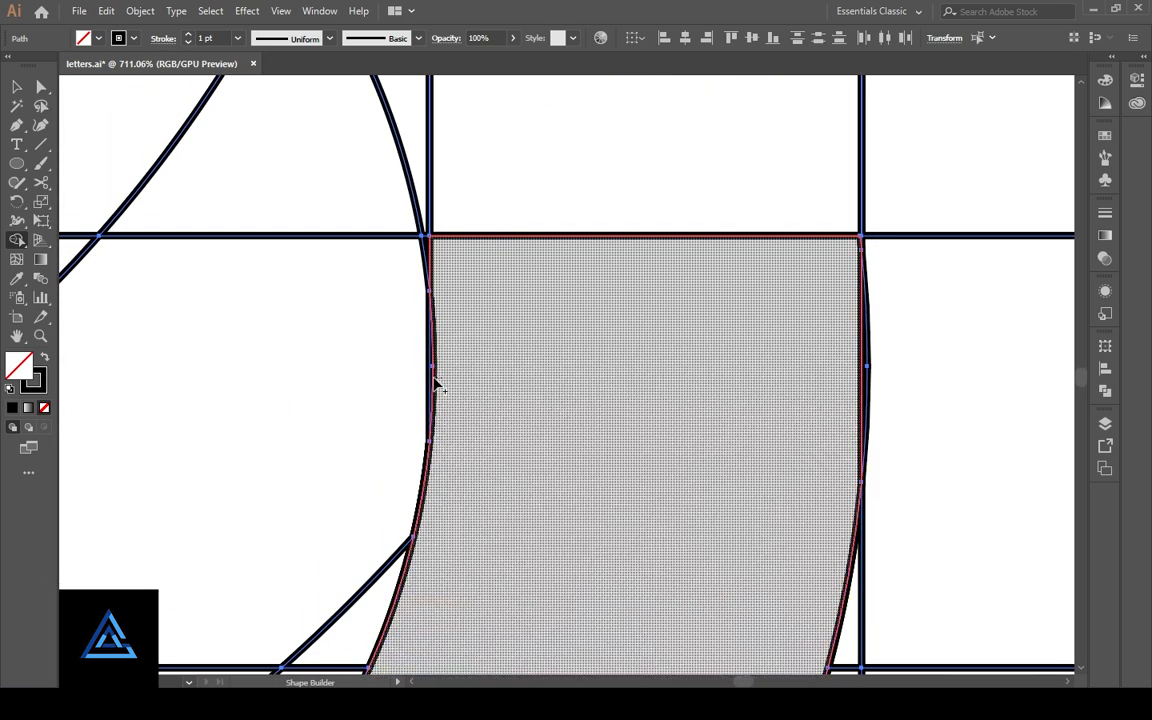
{"action": "left_click", "coordinate": [433, 382]}
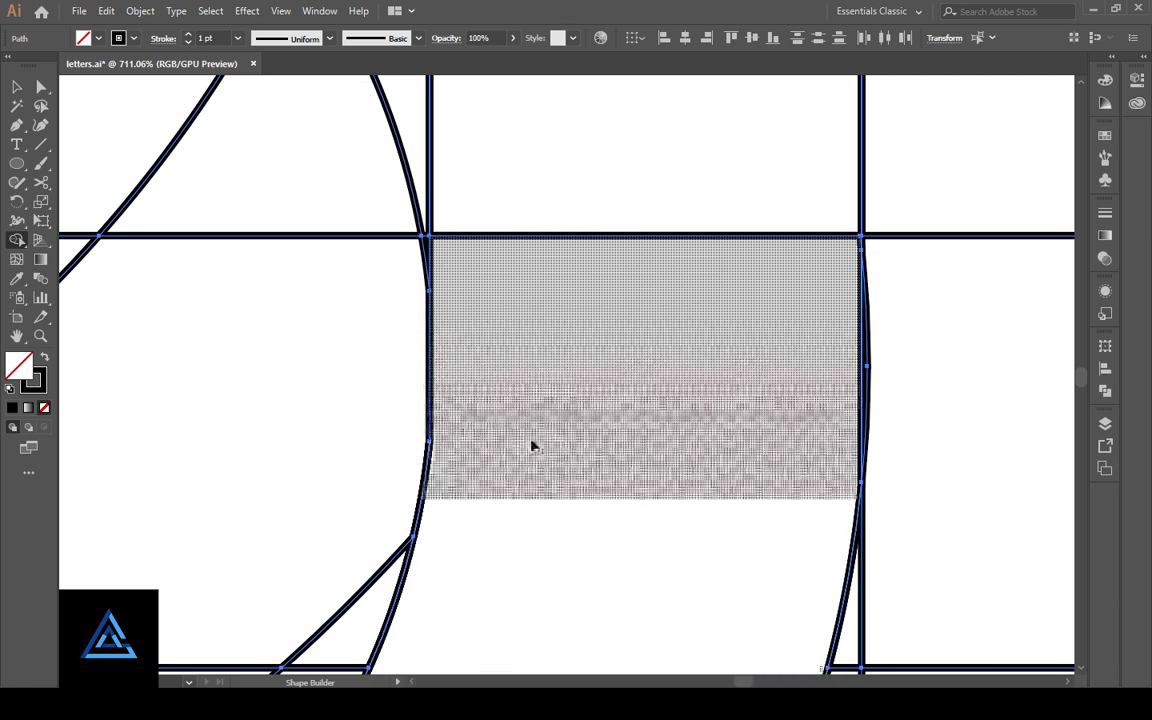
{"action": "left_click_drag", "start_coordinate": [724, 385], "coordinate": [645, 681]}
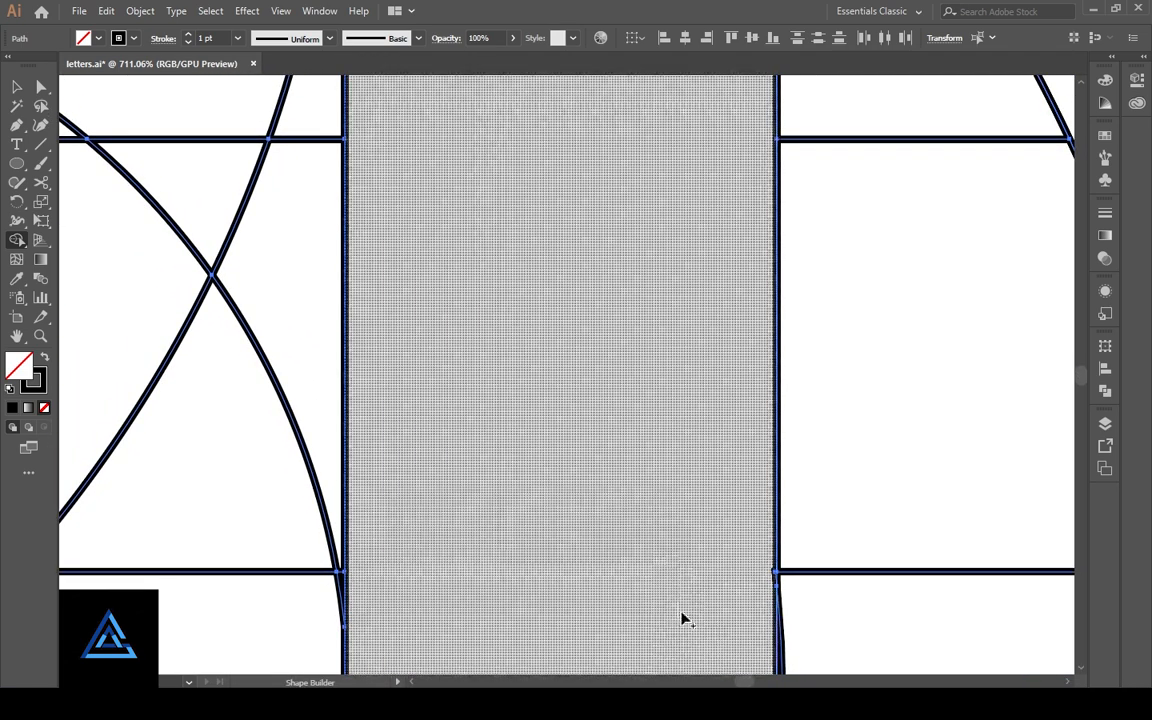
{"action": "left_click_drag", "start_coordinate": [684, 617], "coordinate": [570, 426]}
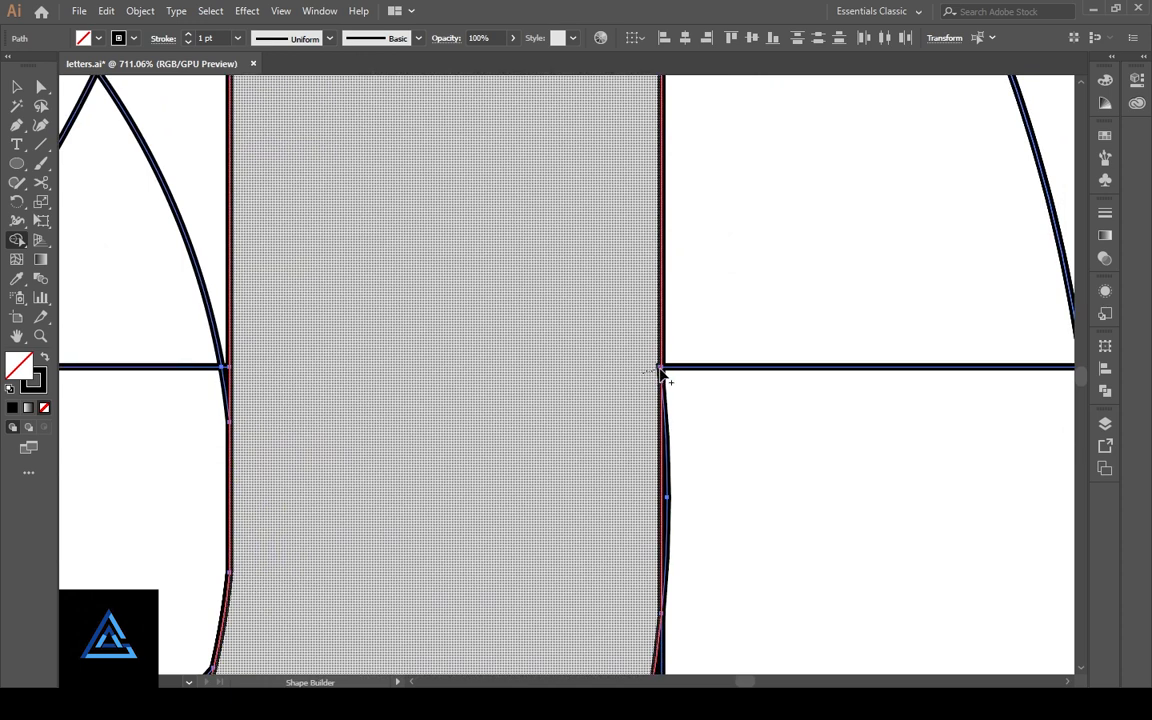
{"action": "scroll", "coordinate": [560, 470], "scroll_direction": "down", "scroll_amount": 2}
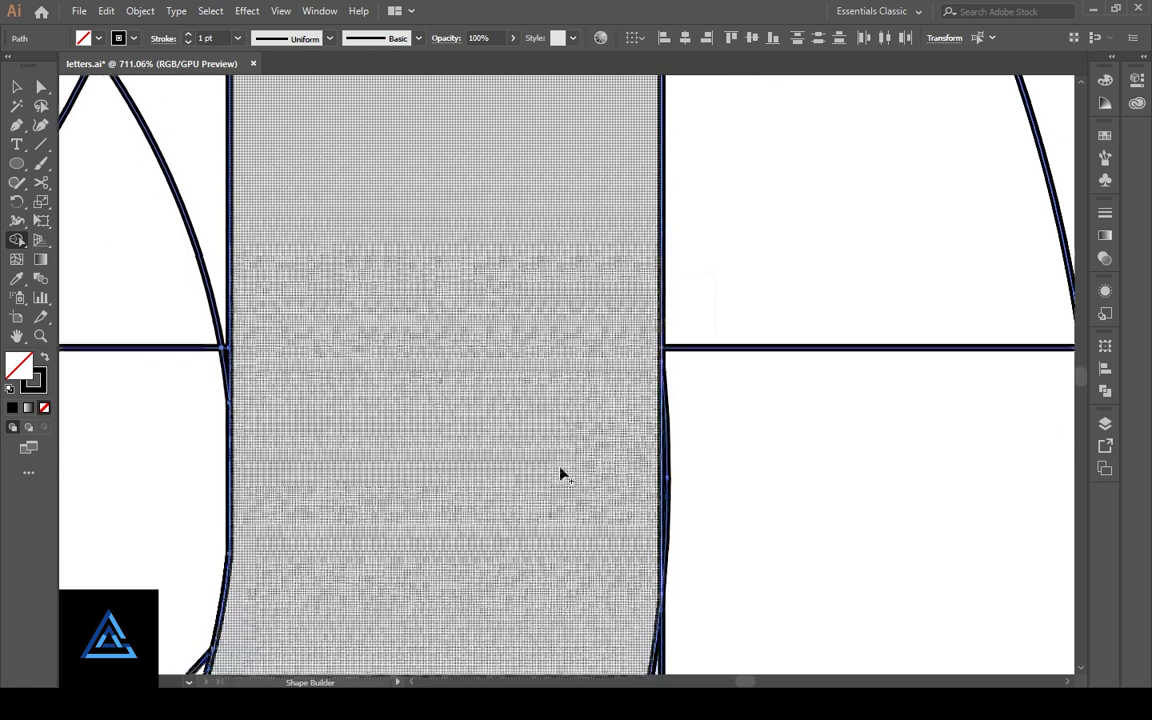
{"action": "scroll", "coordinate": [562, 474], "scroll_direction": "down", "scroll_amount": 1}
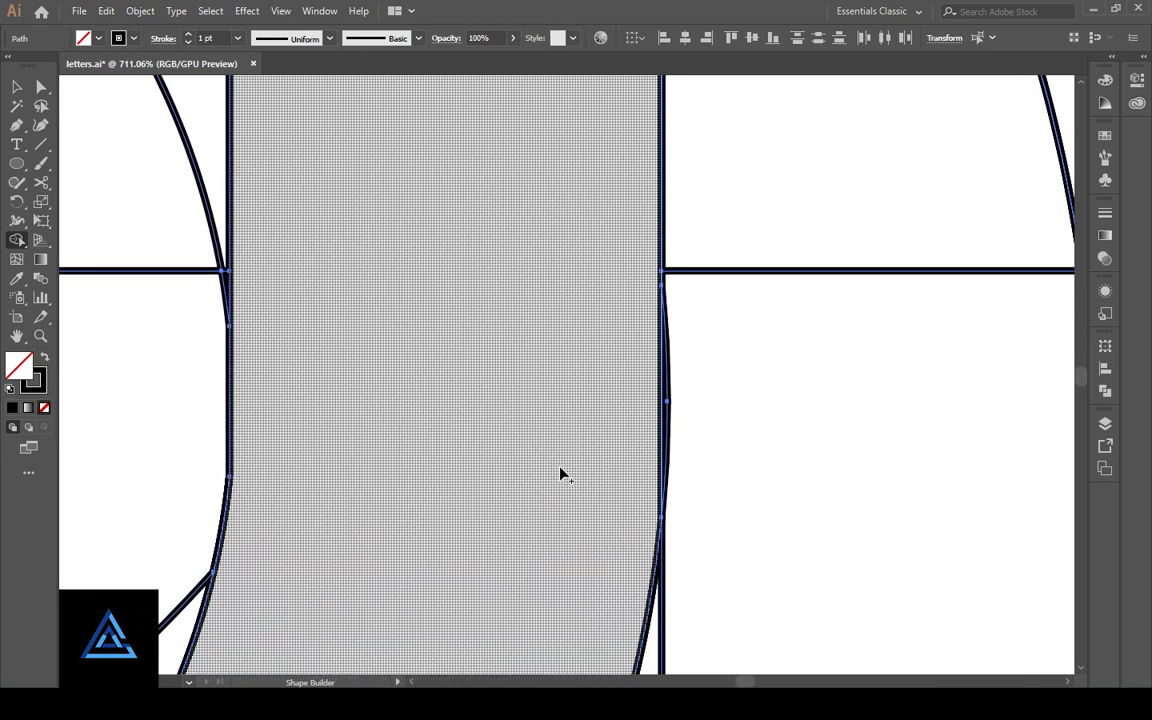
{"action": "scroll", "coordinate": [560, 474], "scroll_direction": "down", "scroll_amount": 5}
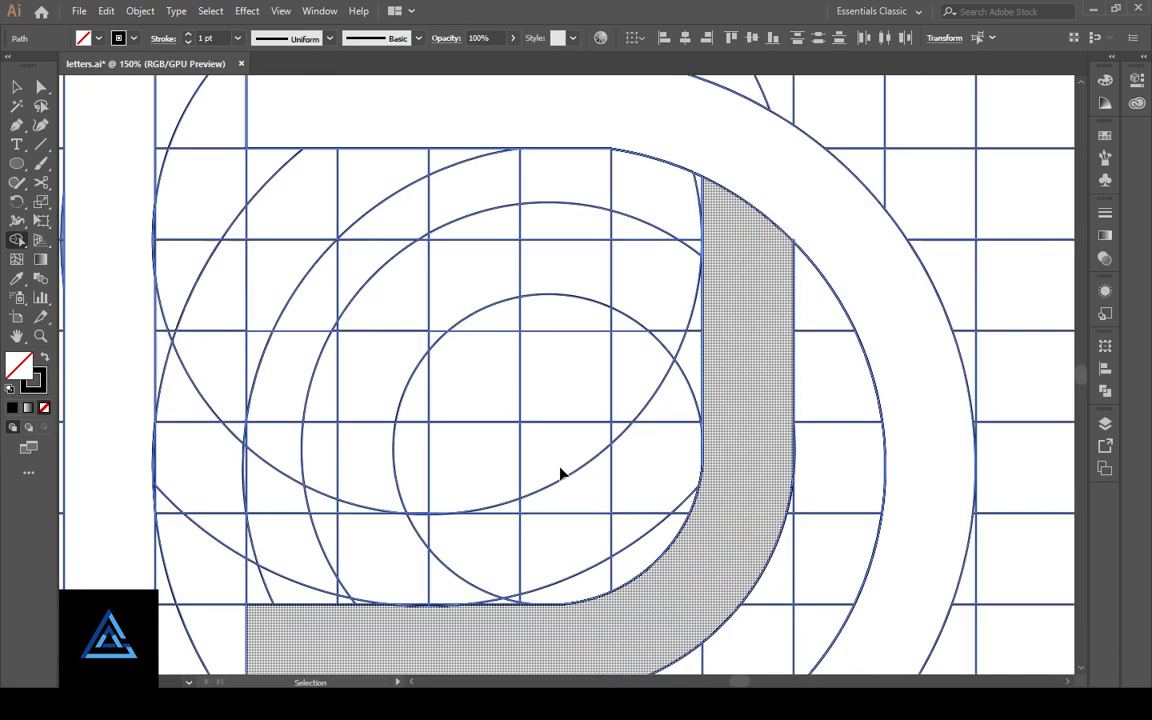
{"action": "scroll", "coordinate": [560, 474], "scroll_direction": "down", "scroll_amount": 1}
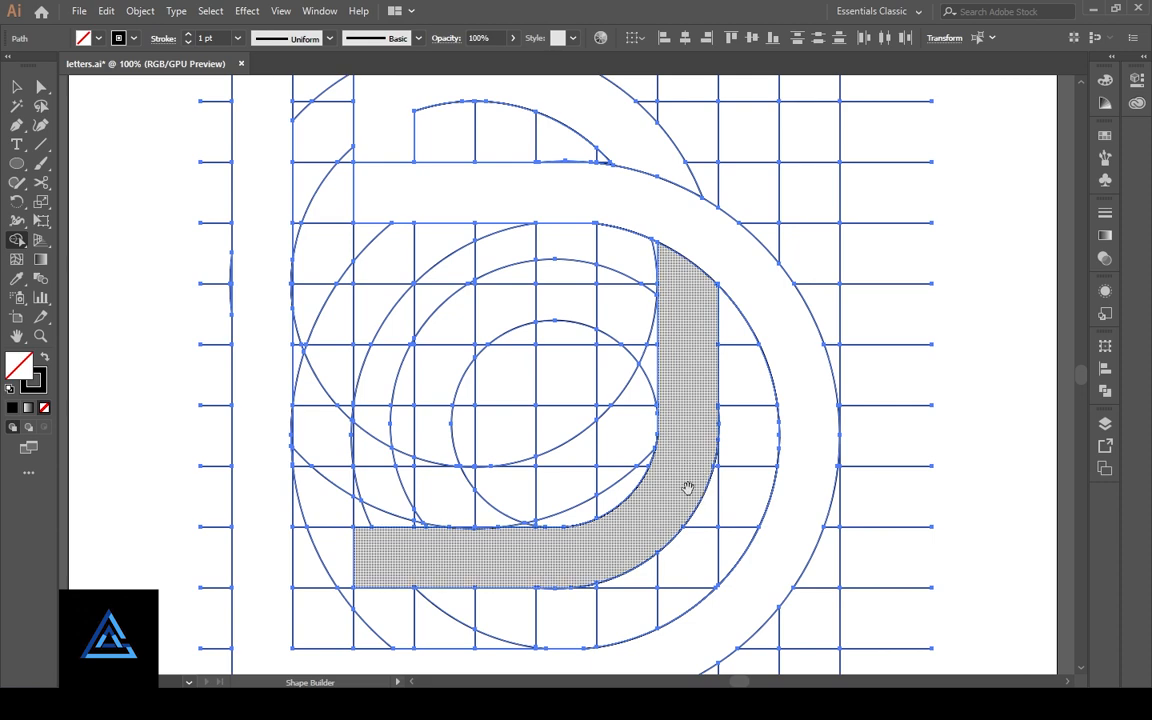
{"action": "left_click_drag", "start_coordinate": [650, 515], "coordinate": [776, 449]}
{"action": "scroll", "coordinate": [728, 450], "scroll_direction": "down", "scroll_amount": 2}
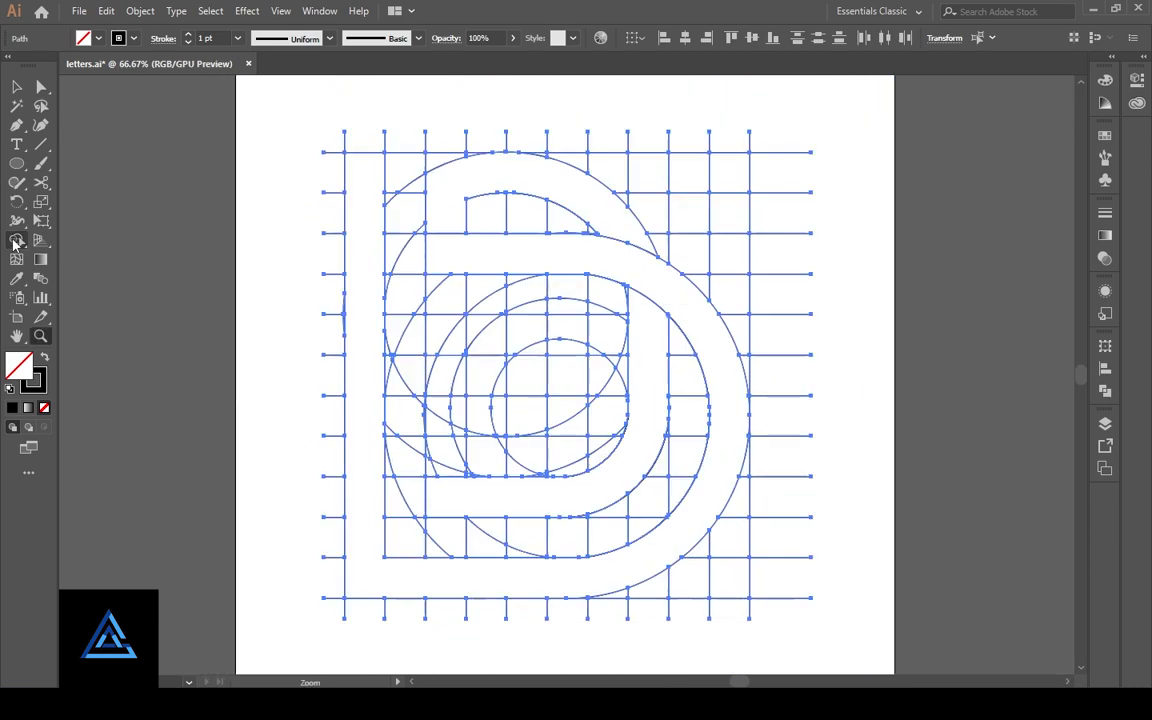
- Fill the stem-and-bowl band, the inner curved band and the upper arc with solid black and no stroke
{"action": "left_click", "coordinate": [71, 393]}
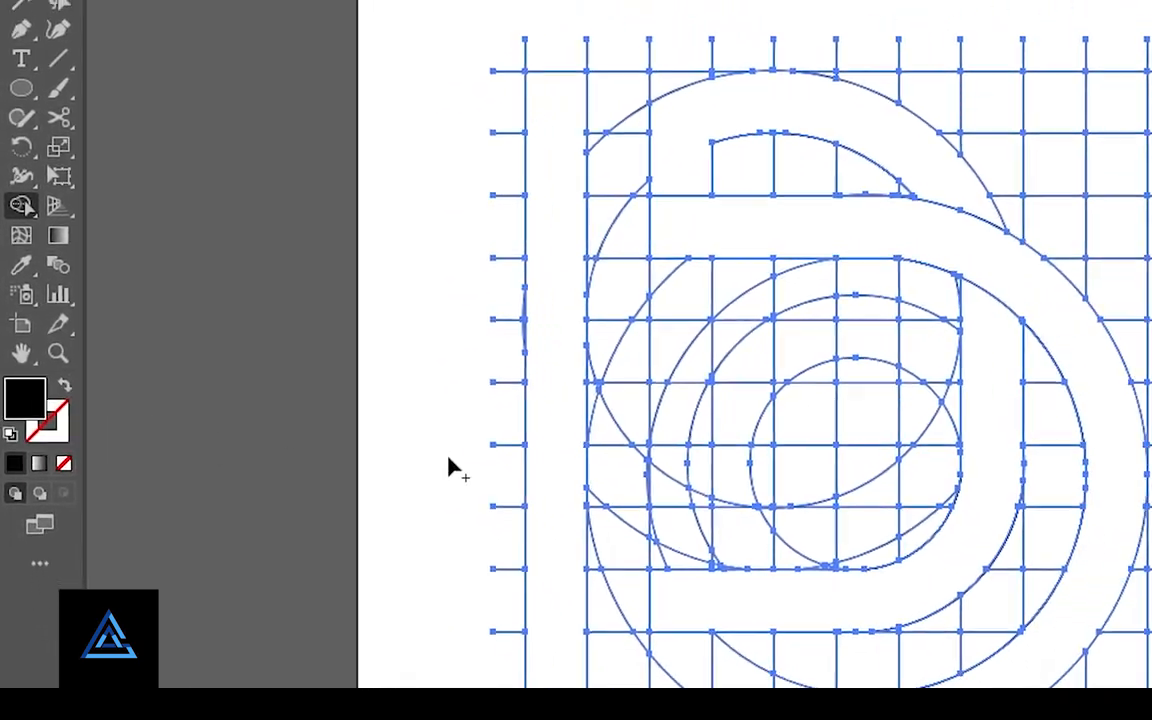
{"action": "left_click", "coordinate": [622, 481]}
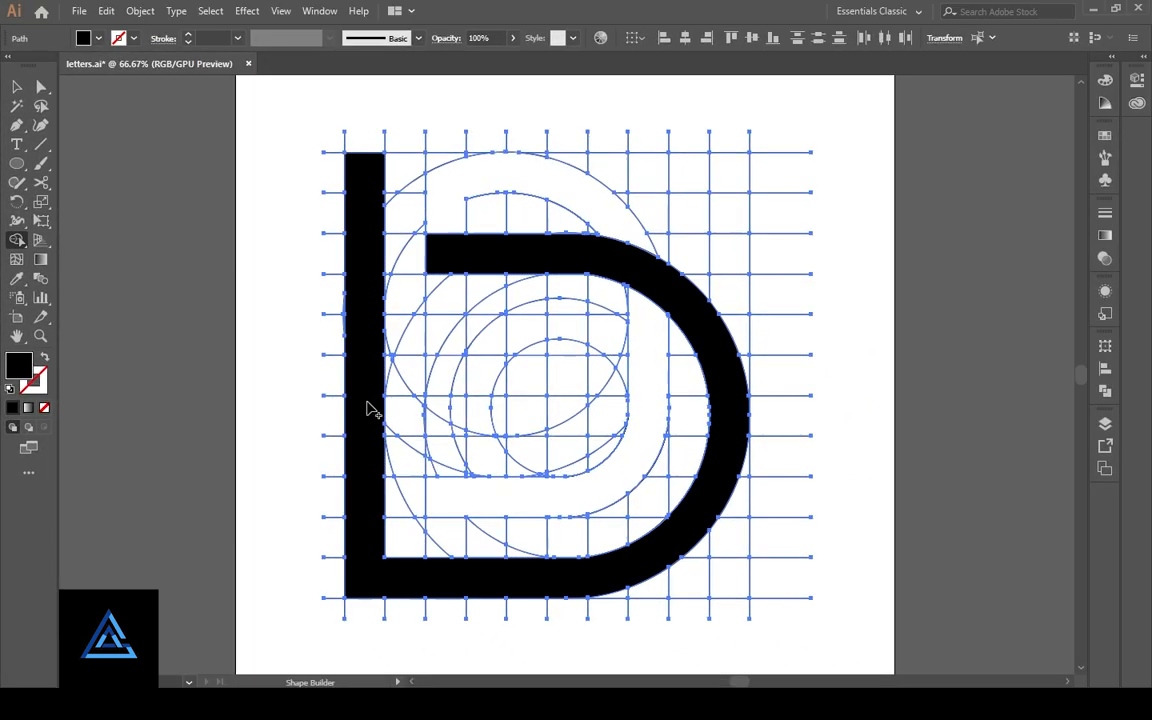
{"action": "left_click", "coordinate": [527, 496]}
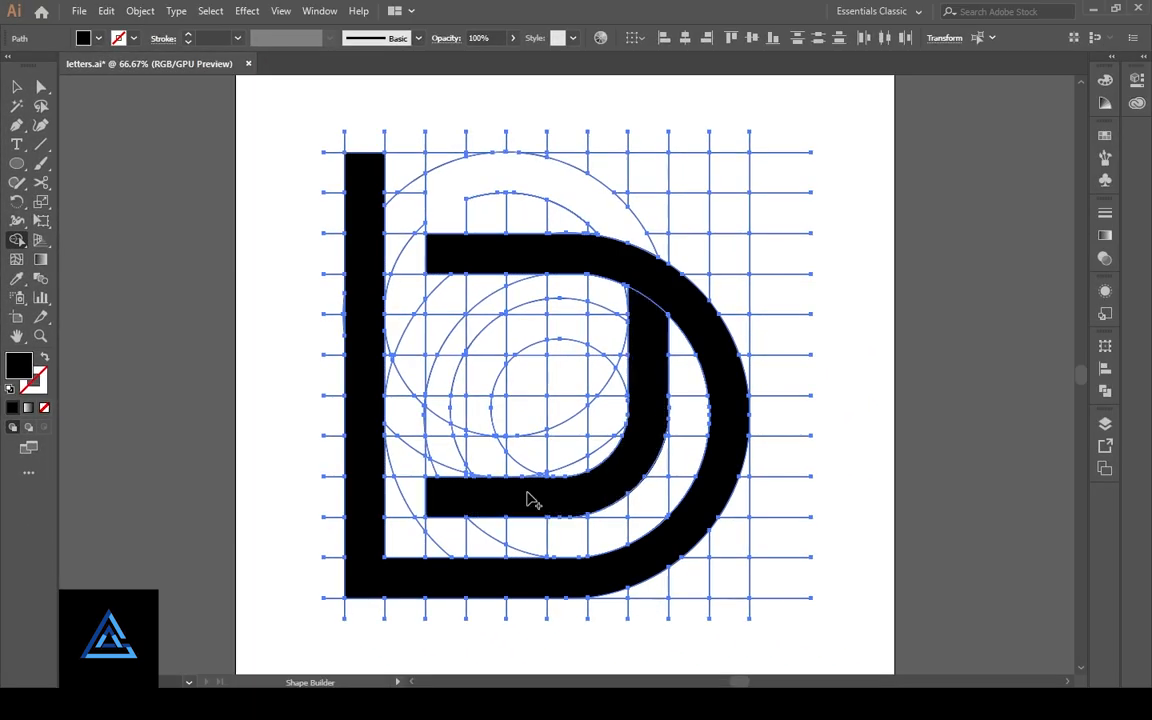
{"action": "left_click", "coordinate": [578, 208]}
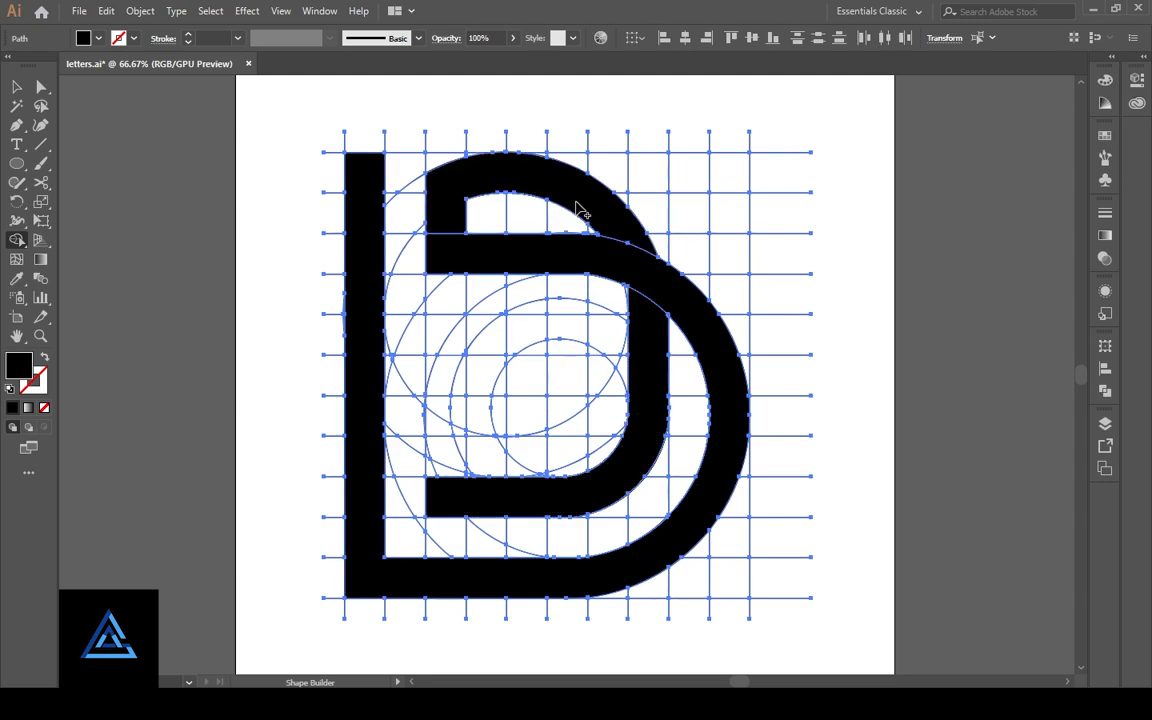
- Remove the construction grid and circles, keeping only the black letter bands on the artboard
{"action": "left_click", "coordinate": [41, 87]}
{"action": "left_click", "coordinate": [530, 289]}
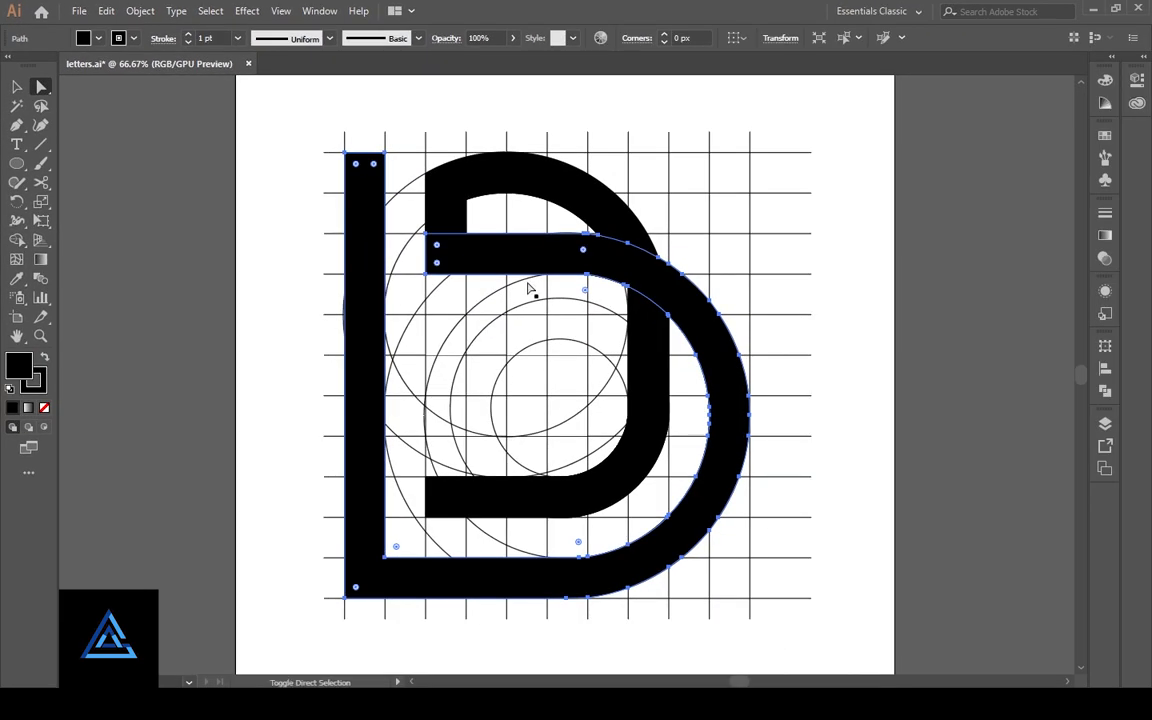
{"action": "left_click", "coordinate": [654, 348], "text": "shift"}
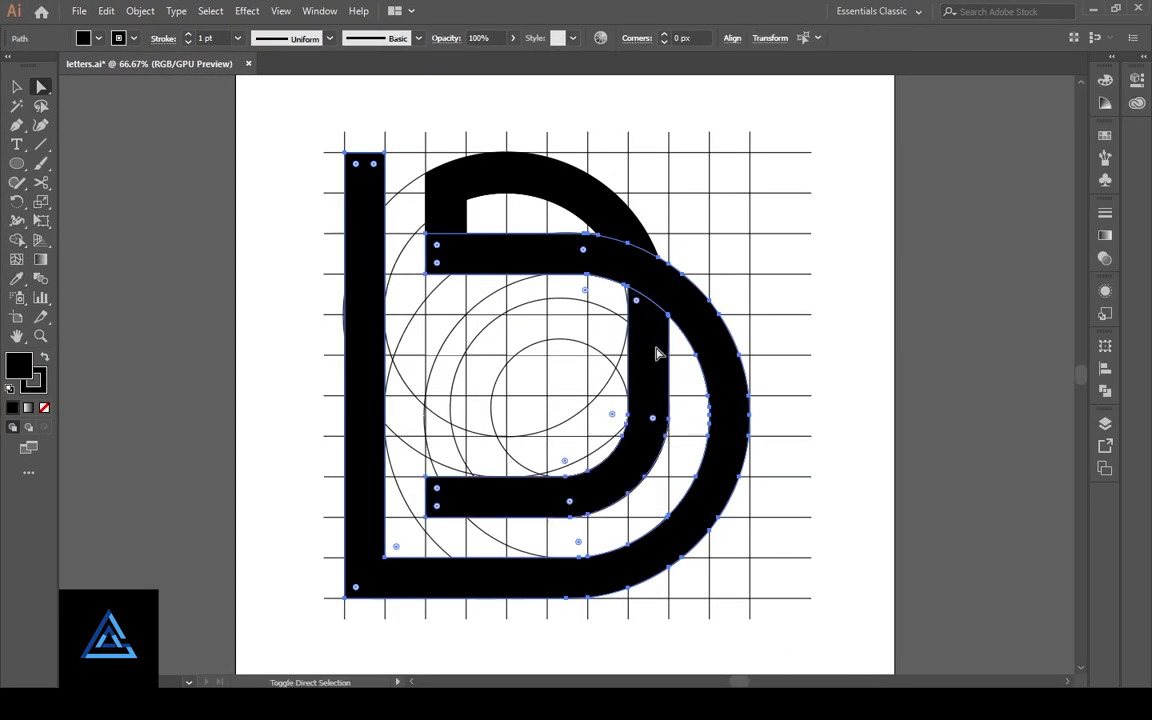
{"action": "left_click", "coordinate": [608, 226], "text": "shift"}
{"action": "key", "text": "ctrl+x"}
{"action": "left_click", "coordinate": [18, 88]}
{"action": "left_click_drag", "start_coordinate": [290, 103], "coordinate": [828, 617]}
{"action": "key", "text": "Delete"}
{"action": "key", "text": "ctrl+v"}
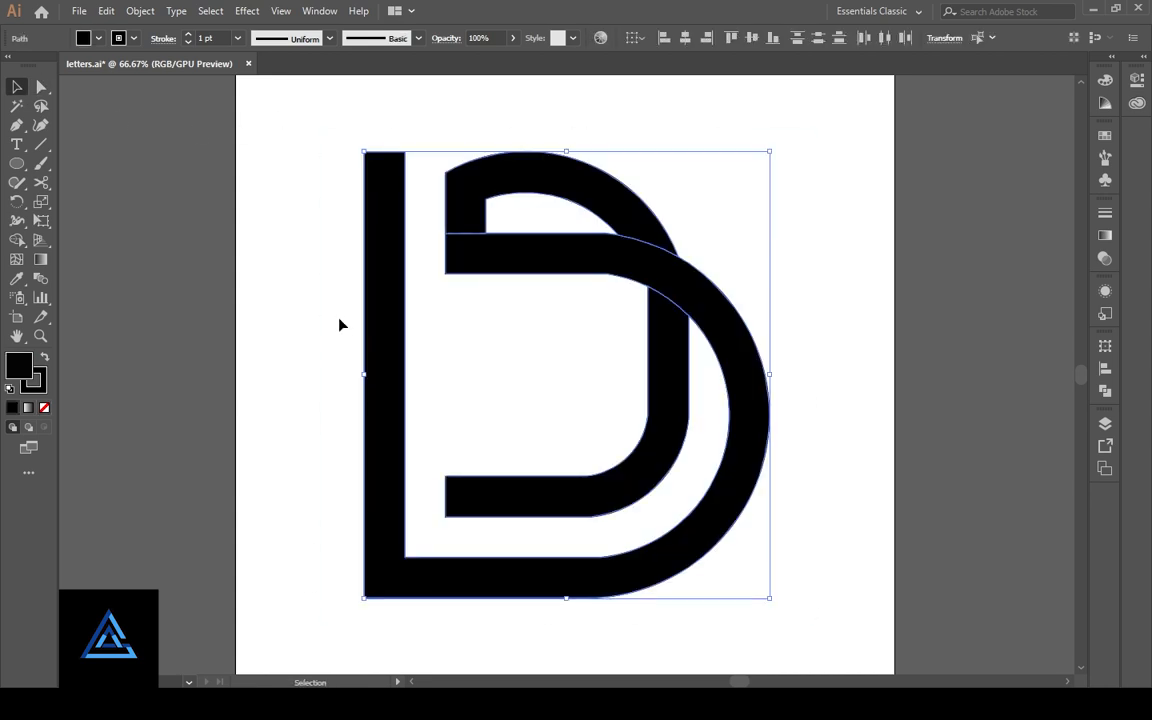
{"action": "left_click", "coordinate": [41, 87]}
{"action": "left_click", "coordinate": [321, 337]}
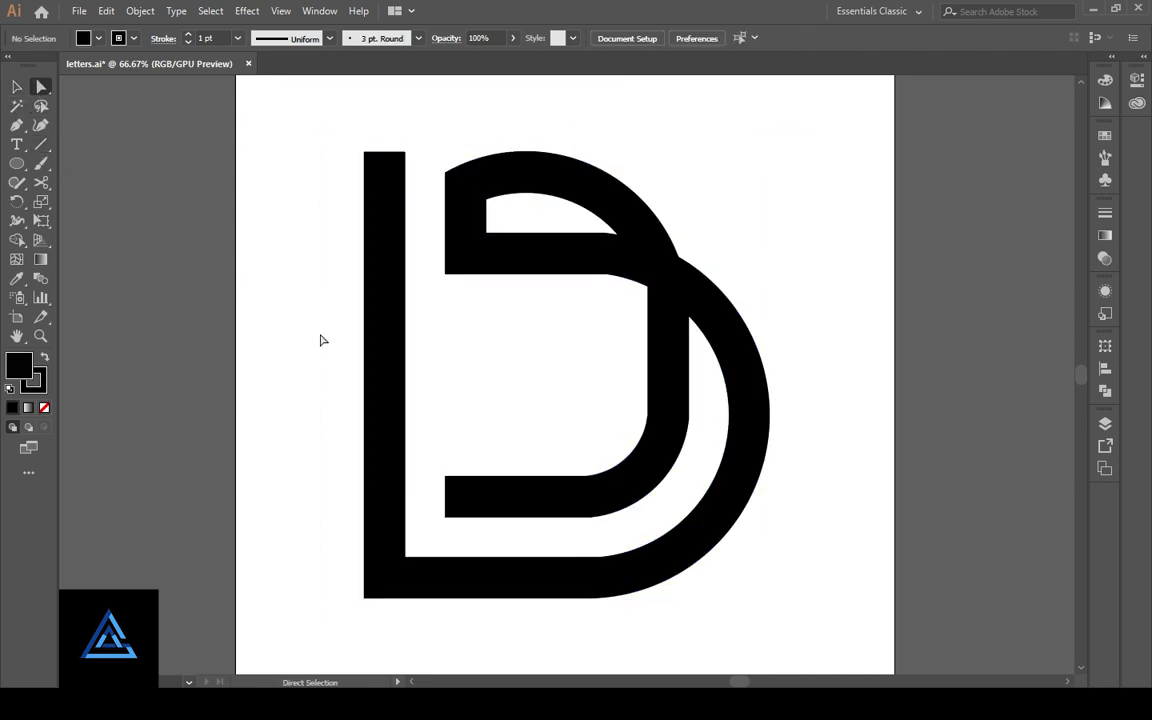
- Try to round the corner where the horizontal band's lower edge meets the bowl's inner curve
{"action": "left_click", "coordinate": [567, 265]}
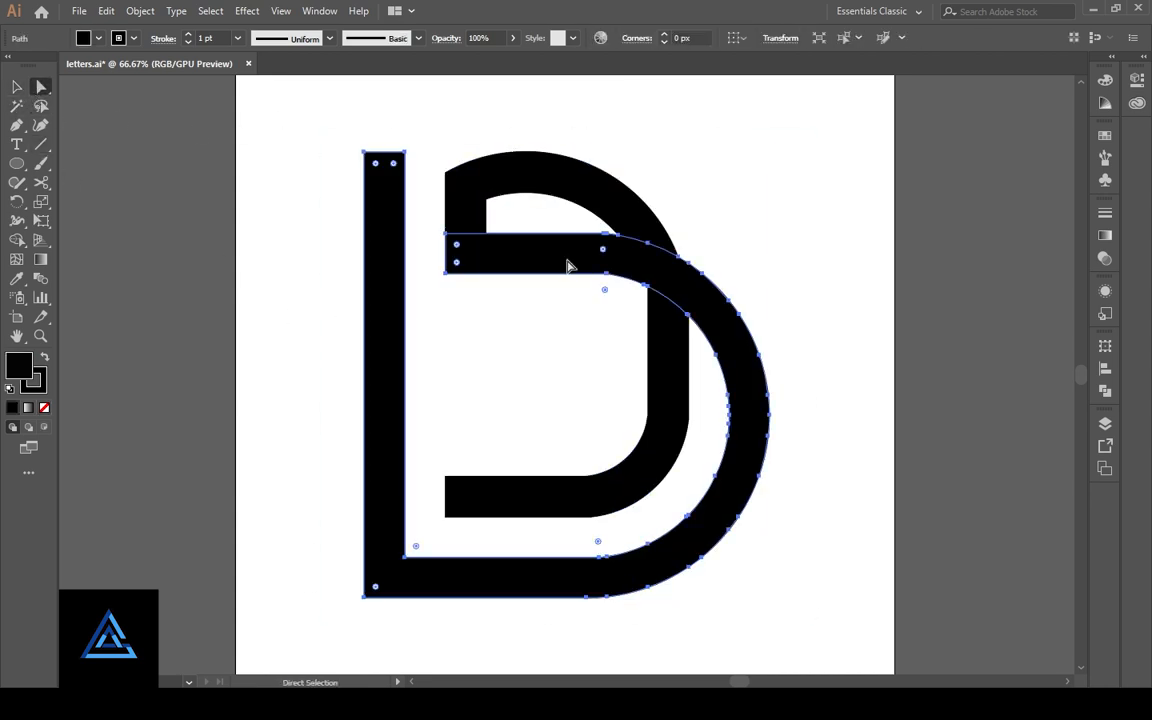
{"action": "left_click", "coordinate": [613, 318]}
{"action": "left_click", "coordinate": [613, 300]}
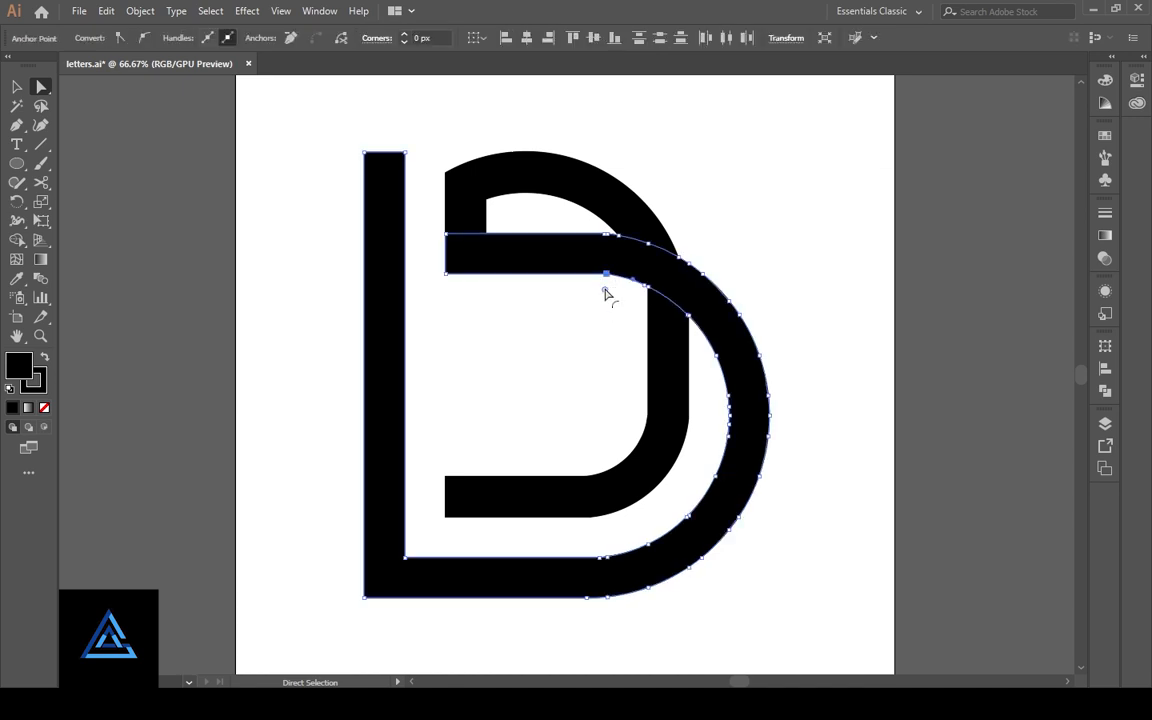
{"action": "left_click", "coordinate": [604, 290]}
{"action": "key", "text": "ctrl+plus"}
{"action": "key", "text": "ctrl+plus"}
{"action": "key", "text": "ctrl+plus"}
{"action": "key", "text": "ctrl+plus"}
{"action": "key", "text": "ctrl+plus"}
{"action": "key", "text": "ctrl+plus"}
{"action": "key", "text": "ctrl+plus"}
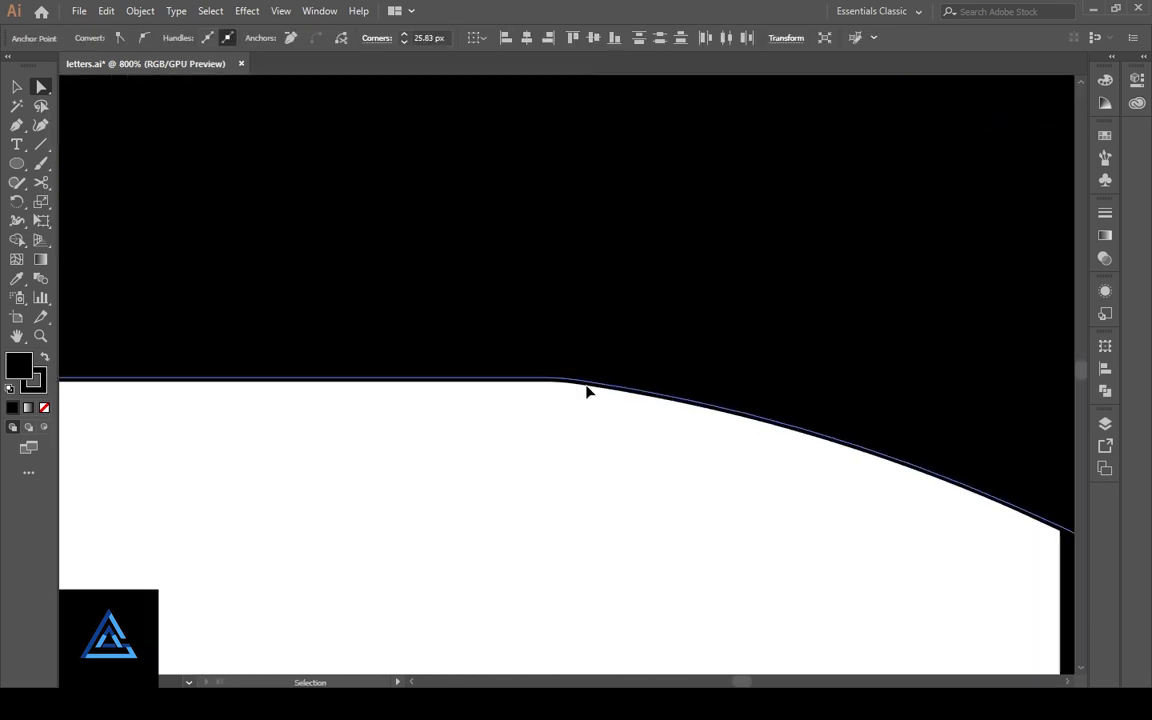
{"action": "key", "text": "ctrl+plus"}
{"action": "key", "text": "ctrl+plus"}
{"action": "key", "text": "ctrl+plus"}
{"action": "left_click_drag", "start_coordinate": [588, 385], "coordinate": [588, 390]}
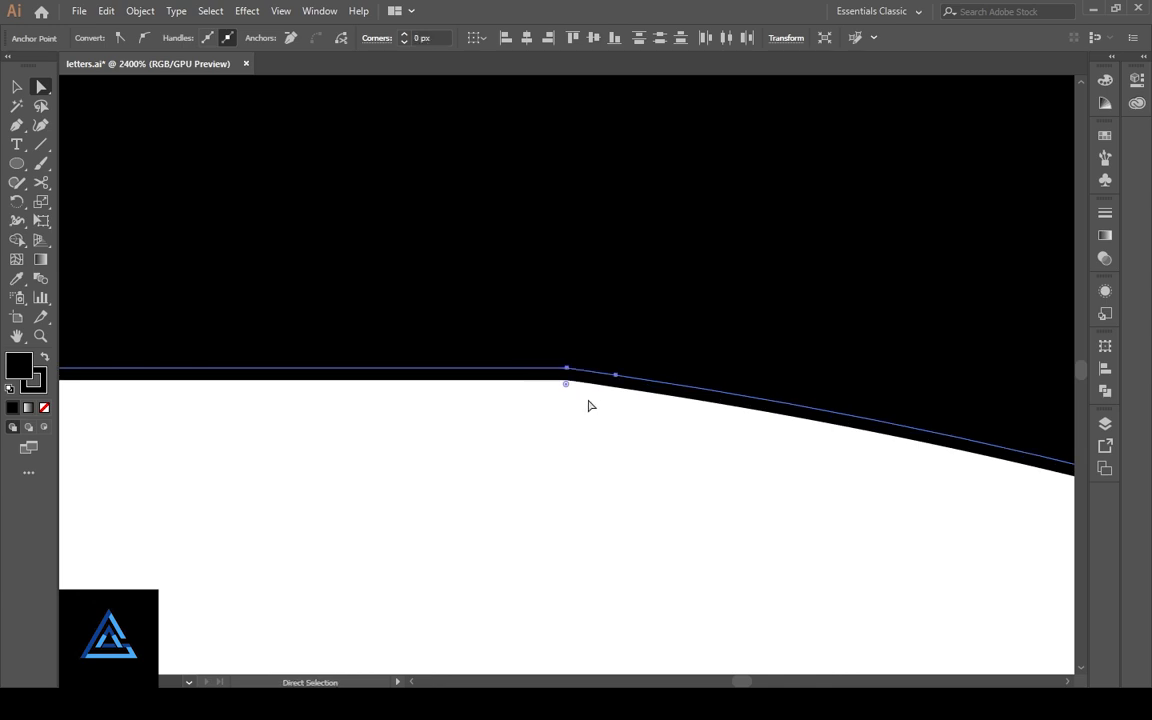
- Remove the extra anchor point beside the bend on the horizontal band's lower edge
{"action": "left_click", "coordinate": [592, 440]}
{"action": "left_click", "coordinate": [578, 376]}
{"action": "left_click", "coordinate": [574, 404]}
{"action": "left_click", "coordinate": [566, 373]}
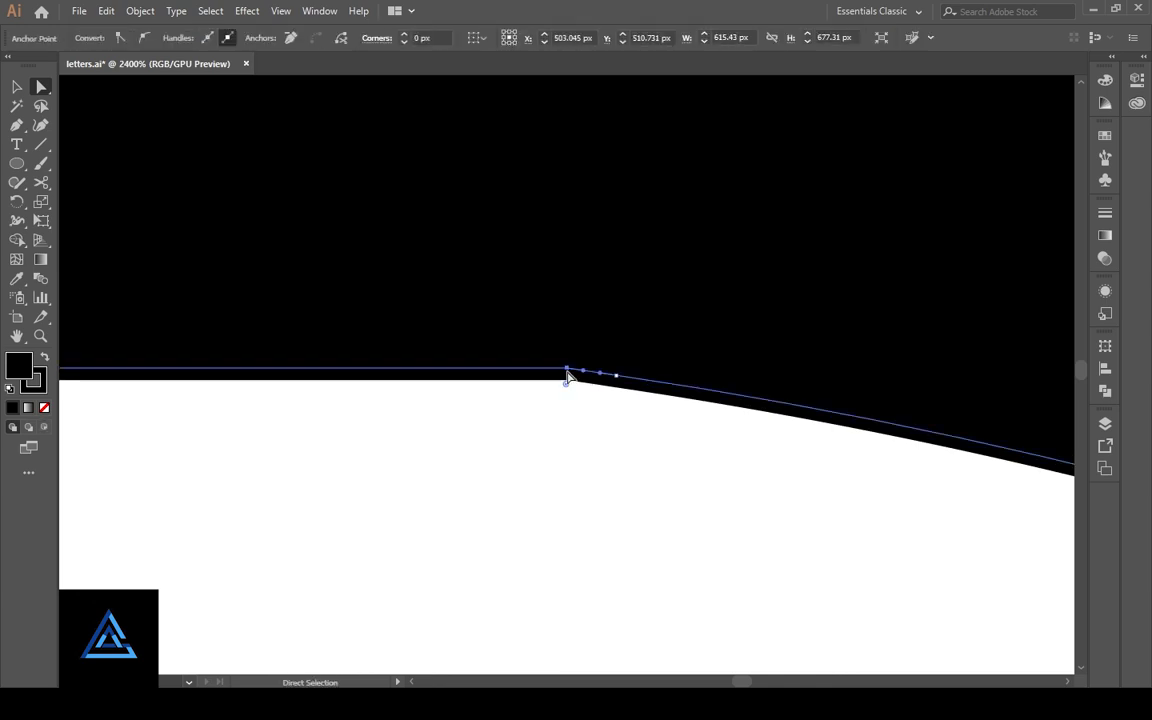
{"action": "key", "text": "ctrl+minus"}
{"action": "key", "text": "ctrl+minus"}
{"action": "key", "text": "ctrl+minus"}
{"action": "key", "text": "ctrl+minus"}
{"action": "key", "text": "ctrl+minus"}
{"action": "key", "text": "ctrl+minus"}
{"action": "key", "text": "ctrl+minus"}
{"action": "key", "text": "ctrl+minus"}
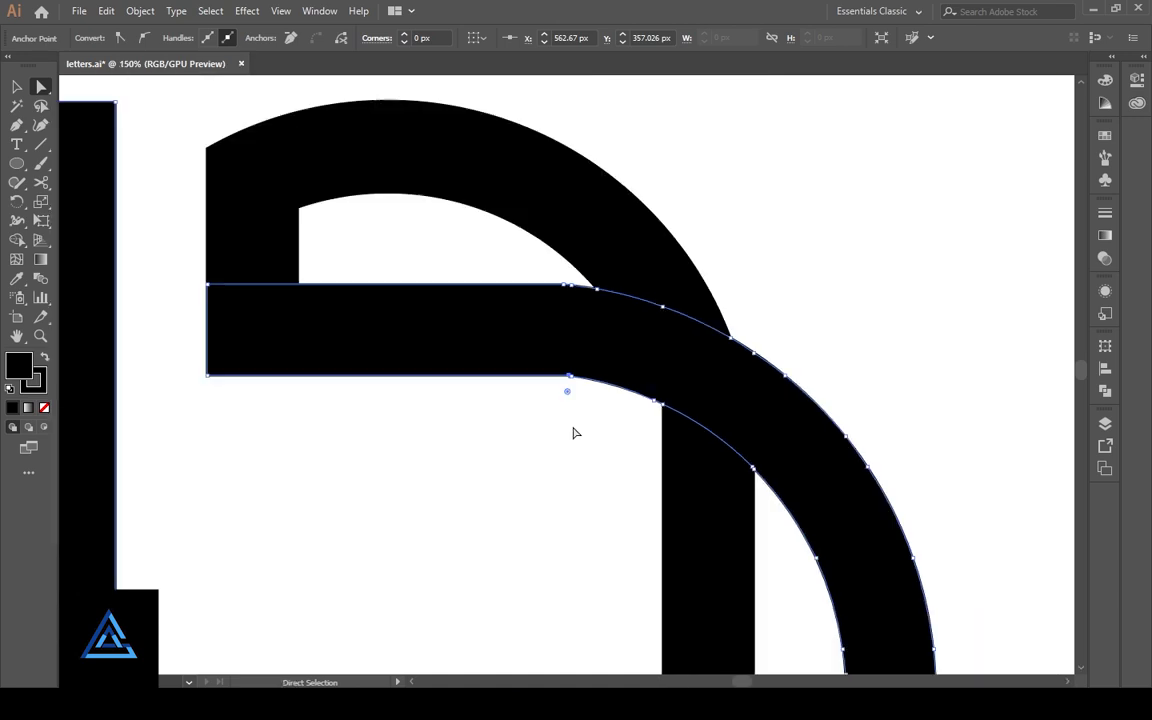
{"action": "left_click", "coordinate": [563, 437]}
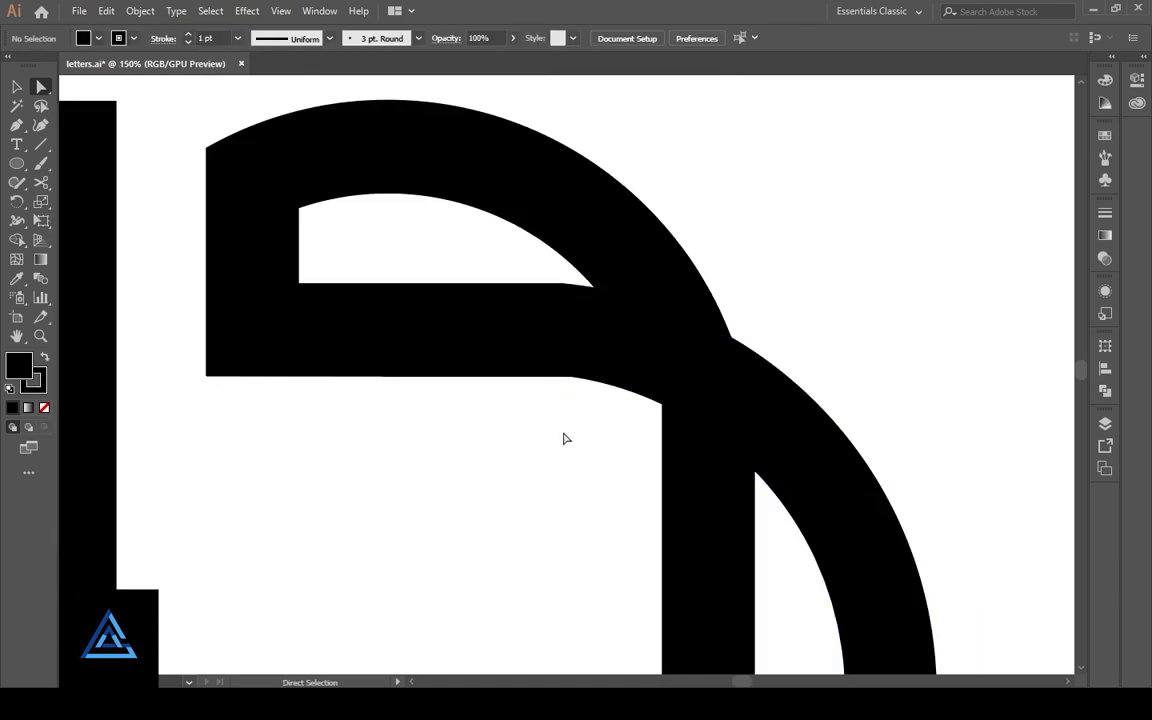
{"action": "left_click", "coordinate": [572, 379]}
{"action": "left_click", "coordinate": [574, 455]}
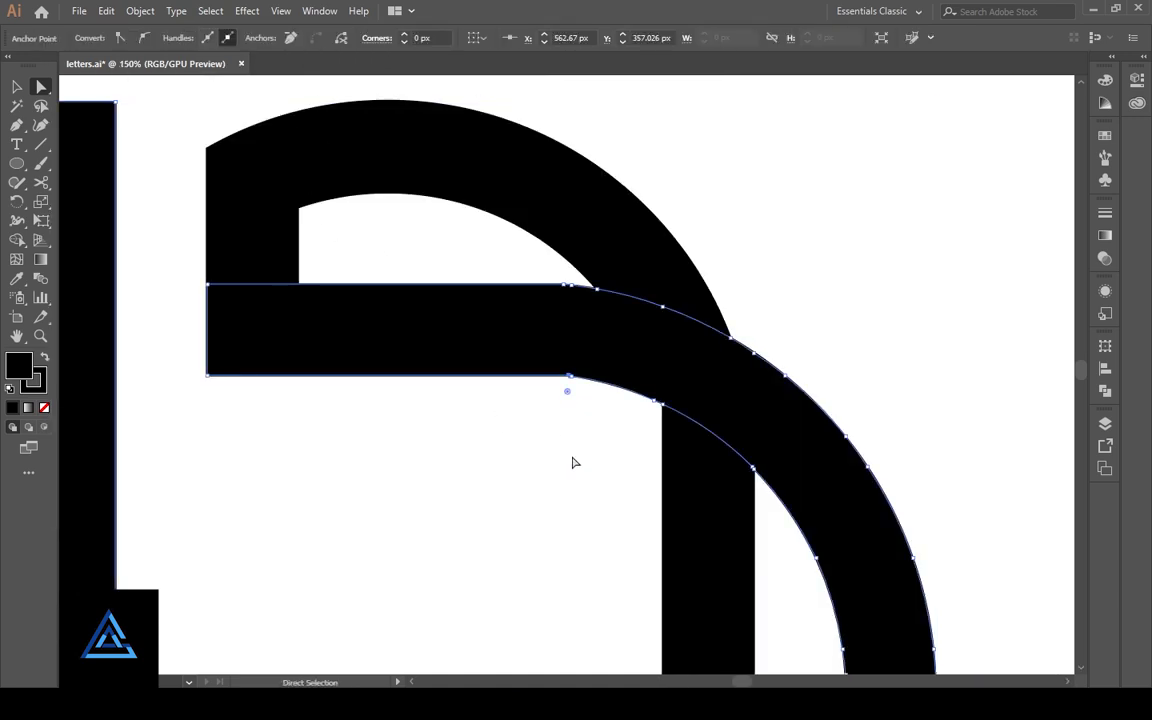
{"action": "left_click", "coordinate": [573, 457]}
{"action": "left_click", "coordinate": [573, 375]}
{"action": "left_click", "coordinate": [570, 376]}
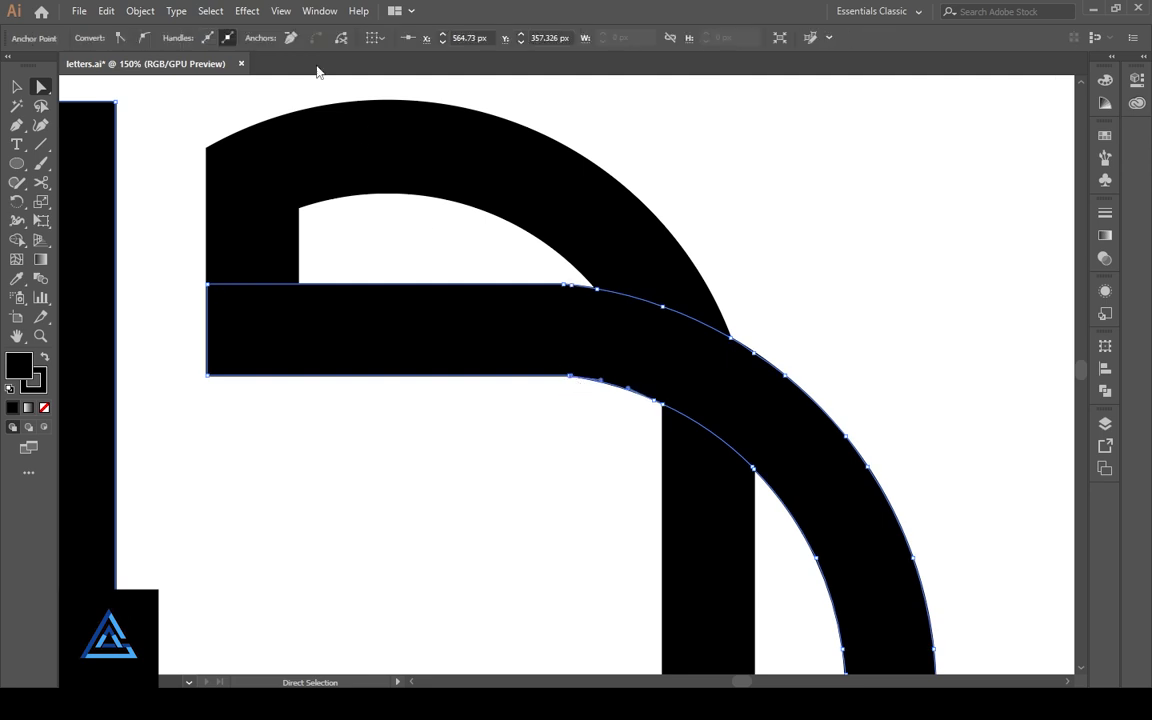
- Round the bend on the horizontal band's lower edge to a corner radius of about 122.72 px
{"action": "left_click_drag", "start_coordinate": [566, 392], "coordinate": [540, 548]}
{"action": "key", "text": "ctrl+minus"}
{"action": "key", "text": "ctrl+minus"}
{"action": "key", "text": "ctrl+minus"}
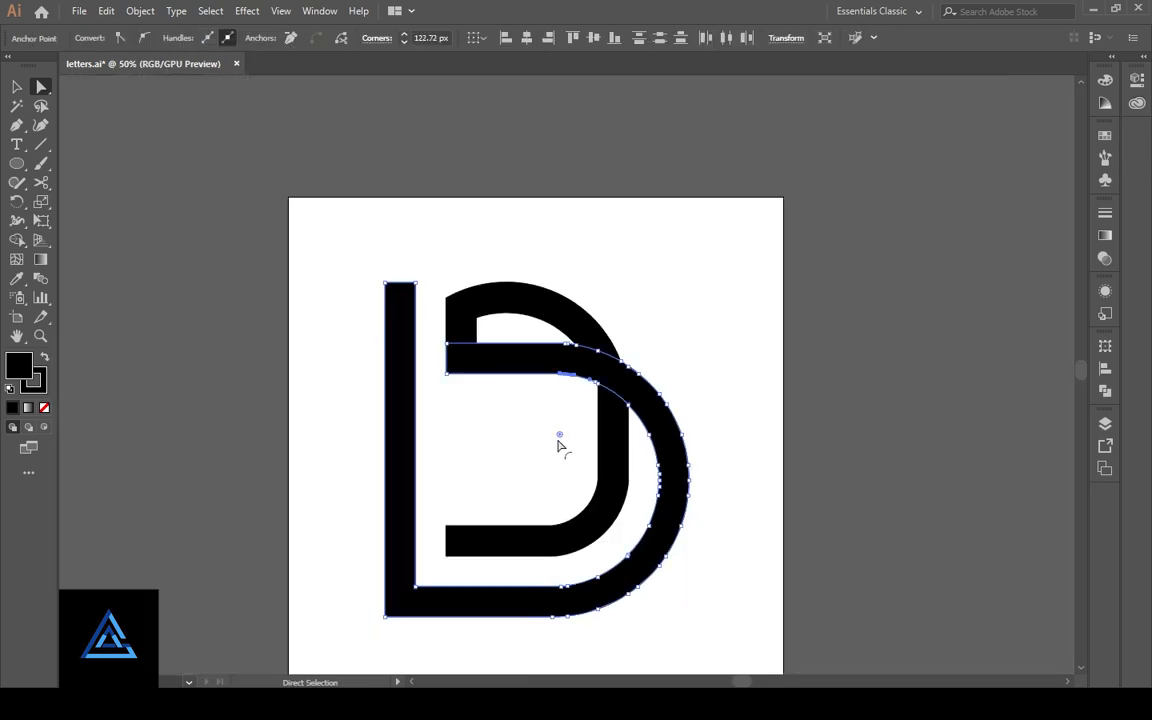
{"action": "left_click", "coordinate": [527, 450]}
- Remove the extra anchor point beside the bend on the horizontal band's upper edge
{"action": "key", "text": "ctrl+plus"}
{"action": "key", "text": "ctrl+plus"}
{"action": "key", "text": "ctrl+plus"}
{"action": "key", "text": "ctrl+plus"}
{"action": "key", "text": "ctrl+plus"}
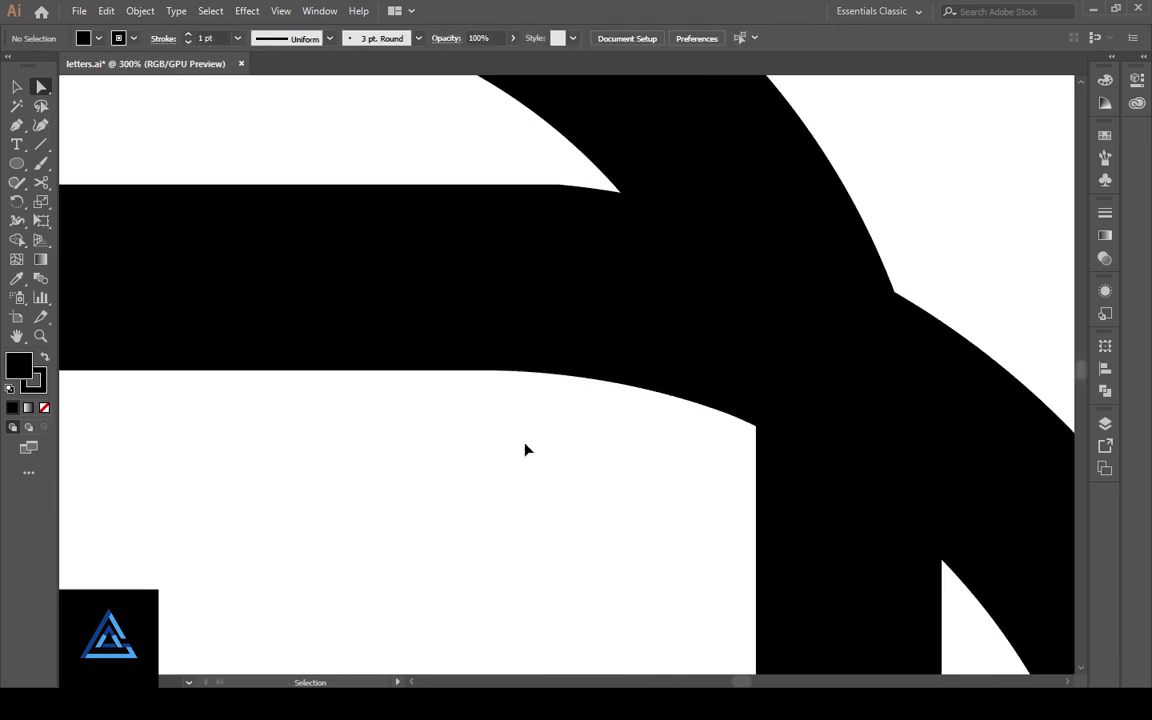
{"action": "left_click", "coordinate": [566, 234]}
{"action": "left_click", "coordinate": [566, 189]}
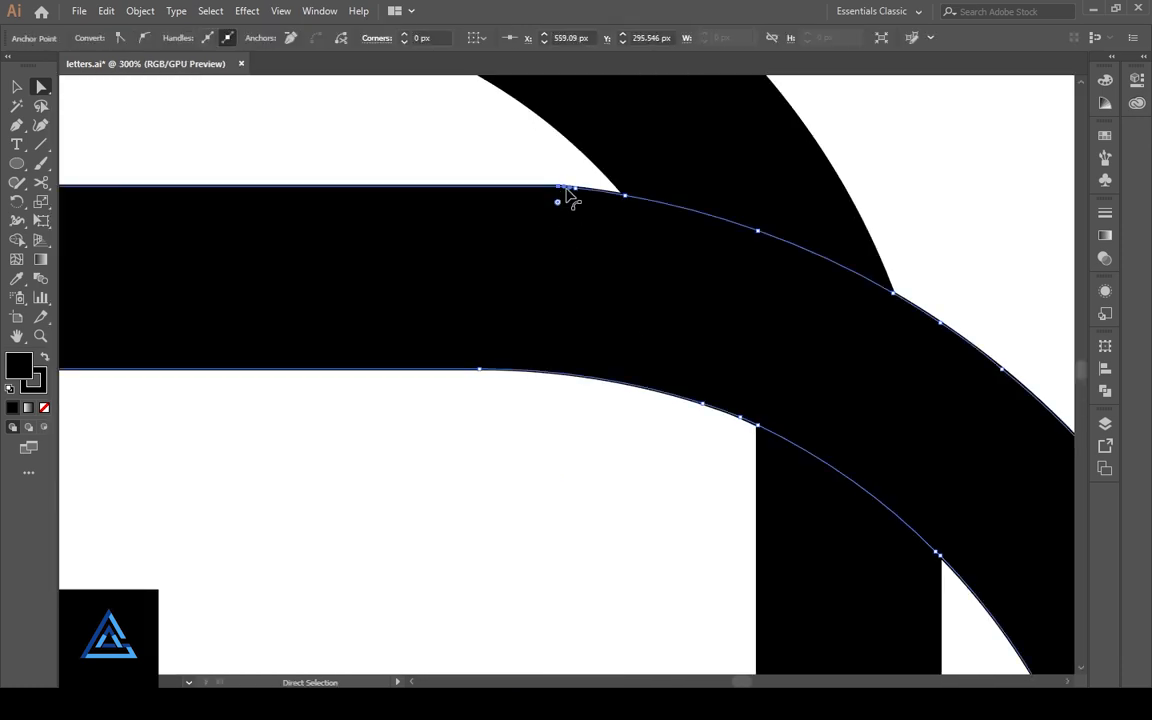
{"action": "left_click", "coordinate": [575, 188]}
{"action": "left_click", "coordinate": [290, 38]}
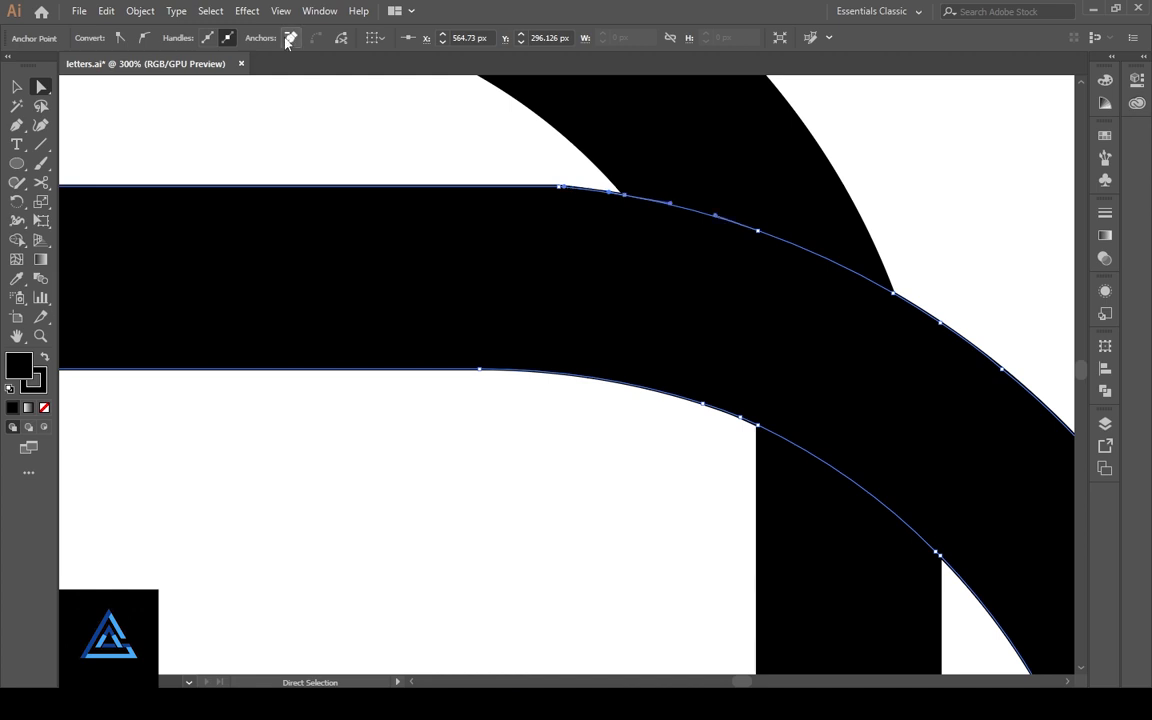
- Round the bend on the horizontal band's upper edge to a corner radius of about 230.37 px
{"action": "left_click", "coordinate": [458, 151]}
{"action": "left_click", "coordinate": [562, 193]}
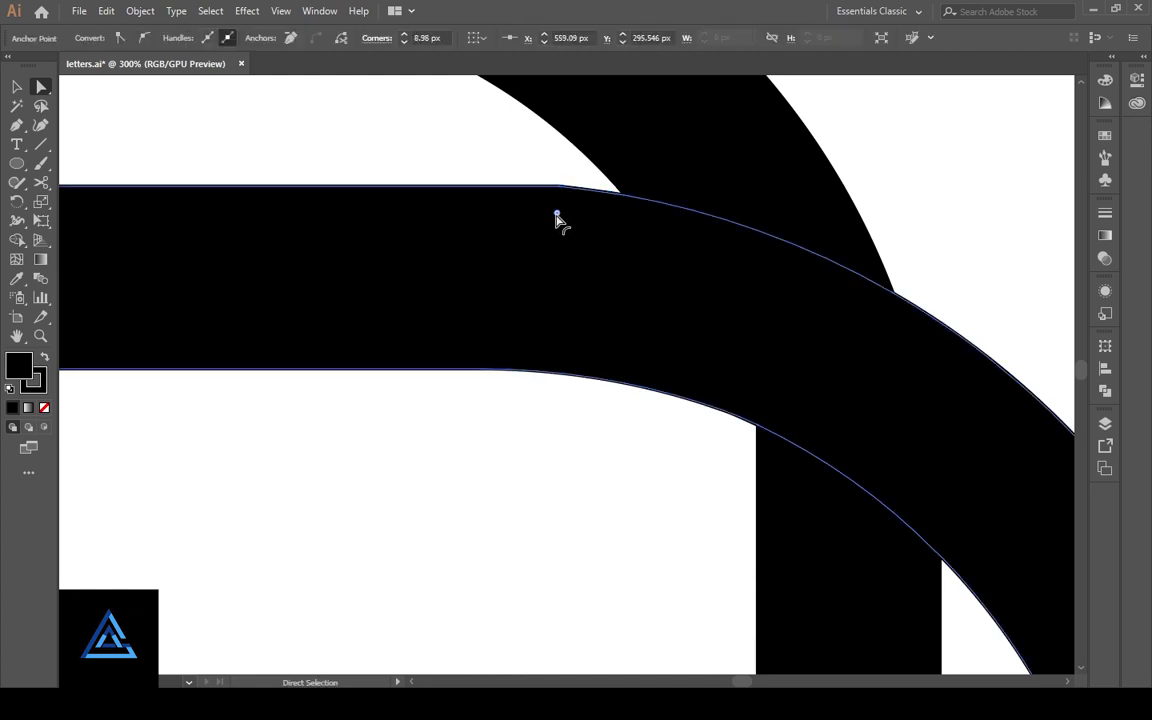
{"action": "left_click_drag", "start_coordinate": [505, 579], "coordinate": [500, 626]}
{"action": "key", "text": "ctrl+minus"}
{"action": "key", "text": "ctrl+minus"}
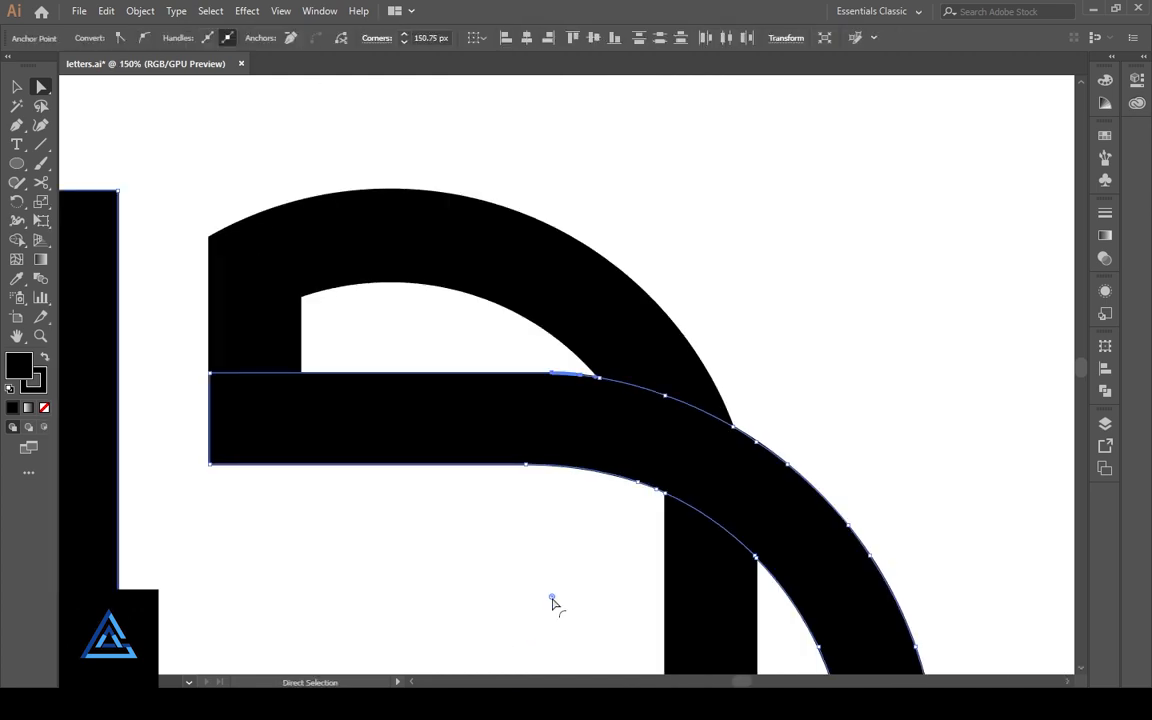
{"action": "left_click", "coordinate": [553, 561]}
{"action": "scroll", "coordinate": [553, 561], "scroll_direction": "down", "scroll_amount": 3}
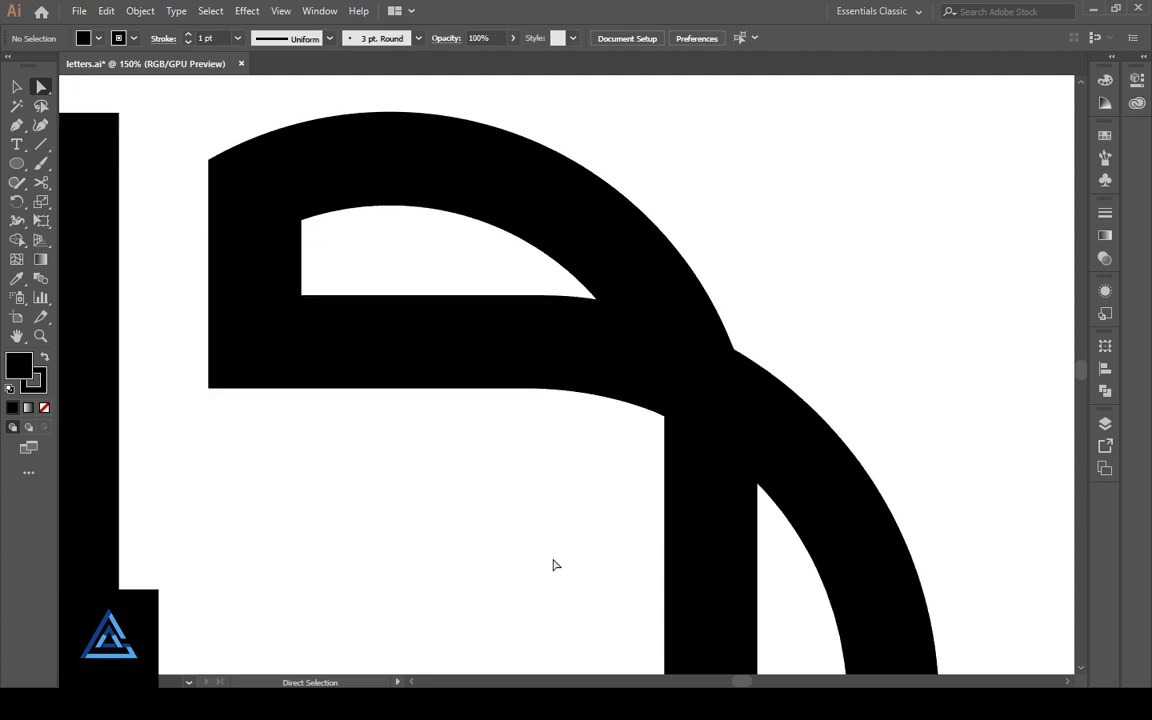
{"action": "left_click", "coordinate": [570, 288]}
{"action": "left_click", "coordinate": [545, 283]}
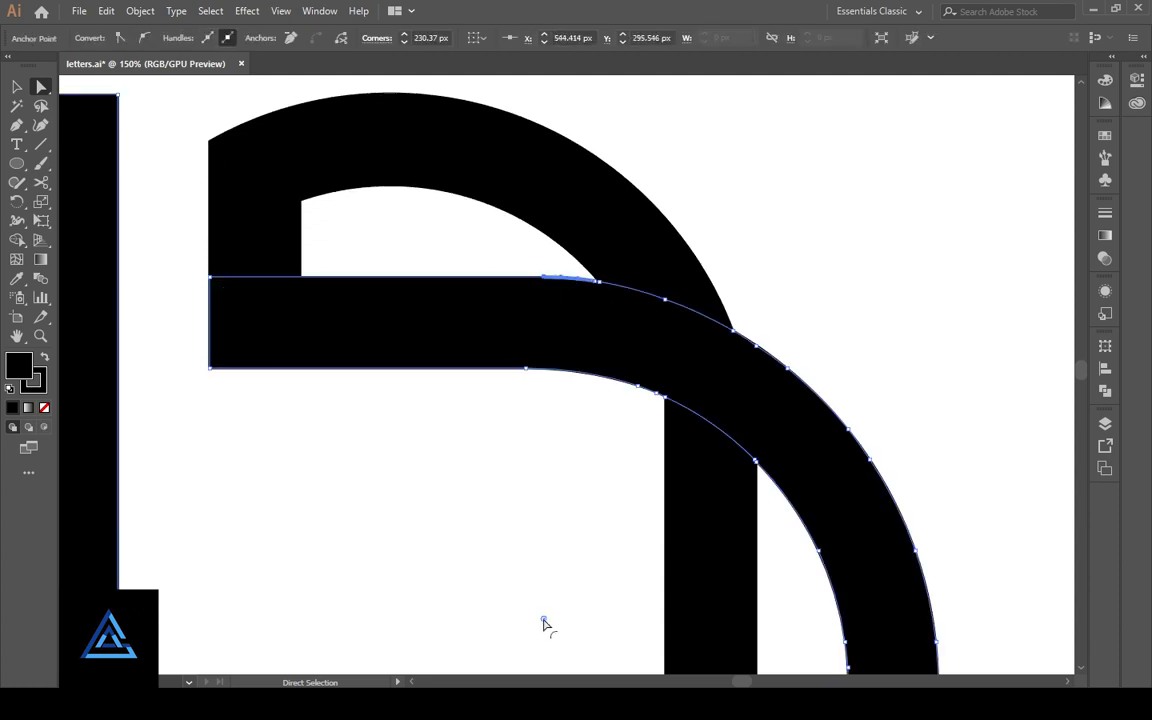
{"action": "left_click", "coordinate": [551, 502]}
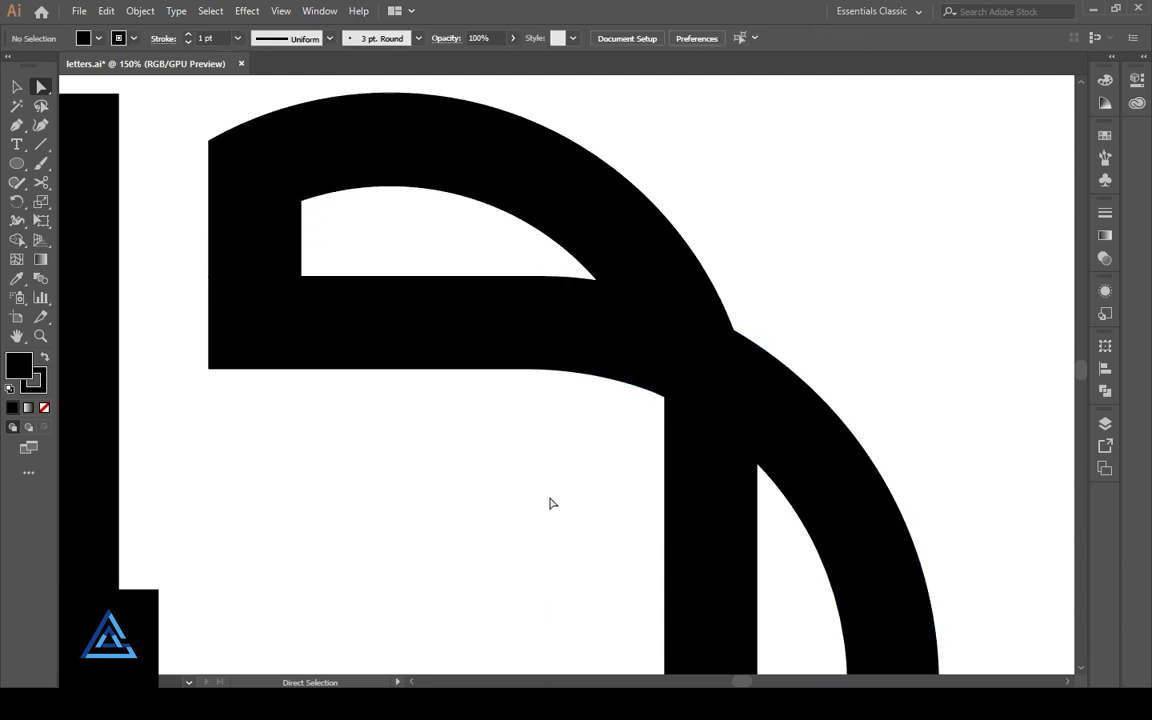
- Smooth both edges where the inner band's vertical part meets its curve, giving the inner edge a corner radius of about 93.79 px
{"action": "key", "text": "ctrl+minus"}
{"action": "key", "text": "ctrl+minus"}
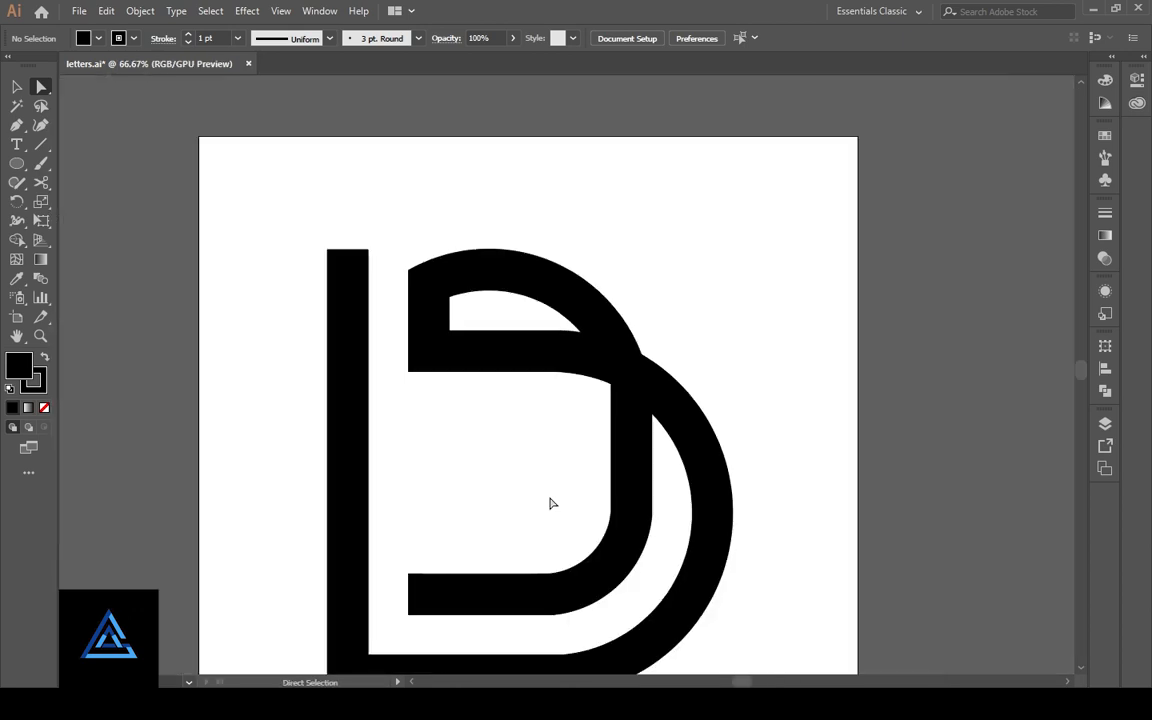
{"action": "scroll", "coordinate": [549, 504], "scroll_direction": "down", "scroll_amount": 1}
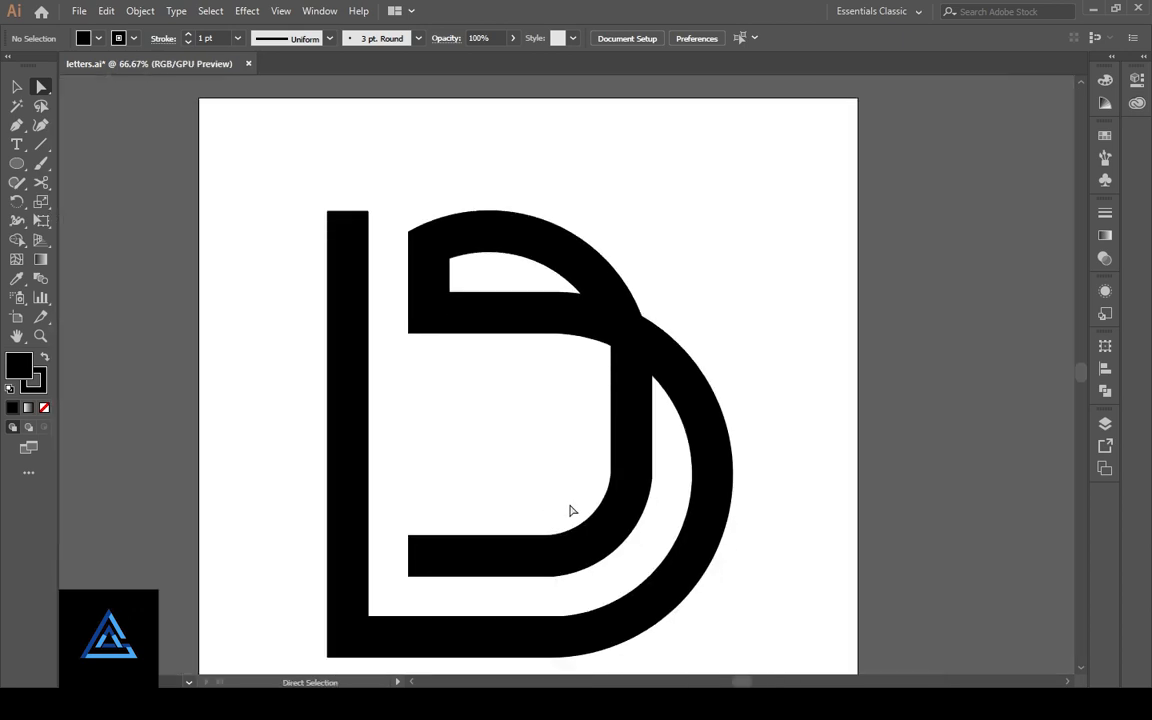
{"action": "left_click", "coordinate": [651, 485]}
{"action": "key", "text": "ctrl+plus"}
{"action": "key", "text": "ctrl+plus"}
{"action": "key", "text": "ctrl+plus"}
{"action": "key", "text": "ctrl+plus"}
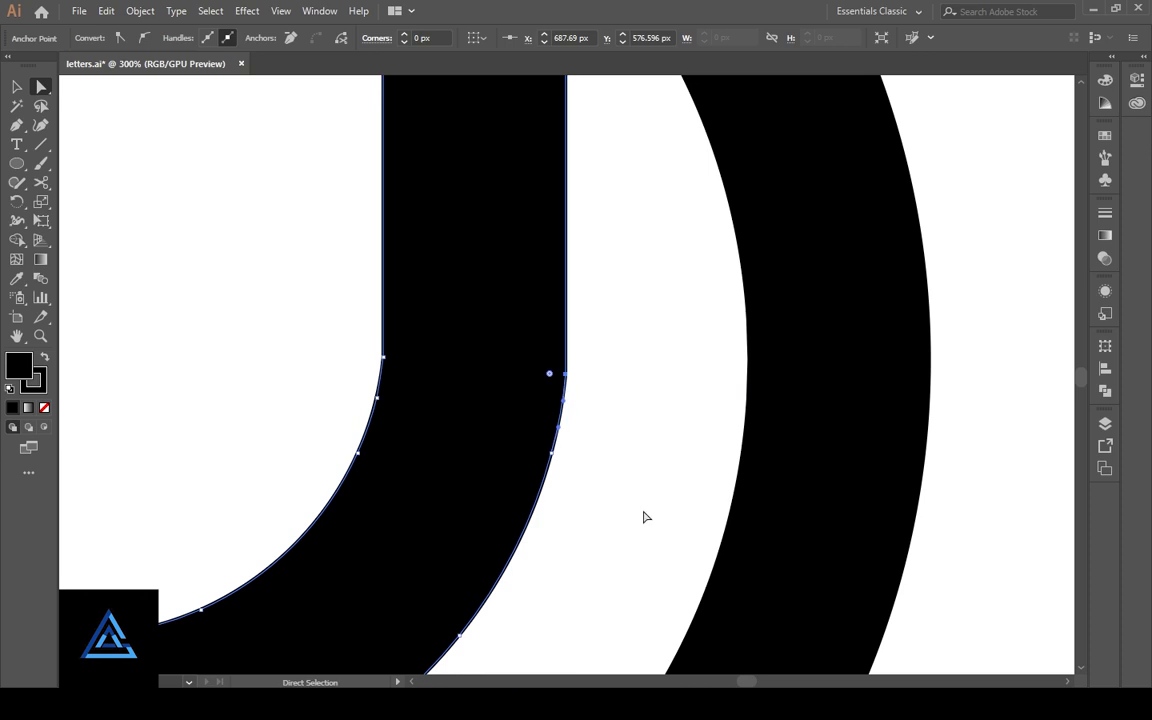
{"action": "left_click_drag", "start_coordinate": [546, 377], "coordinate": [310, 329]}
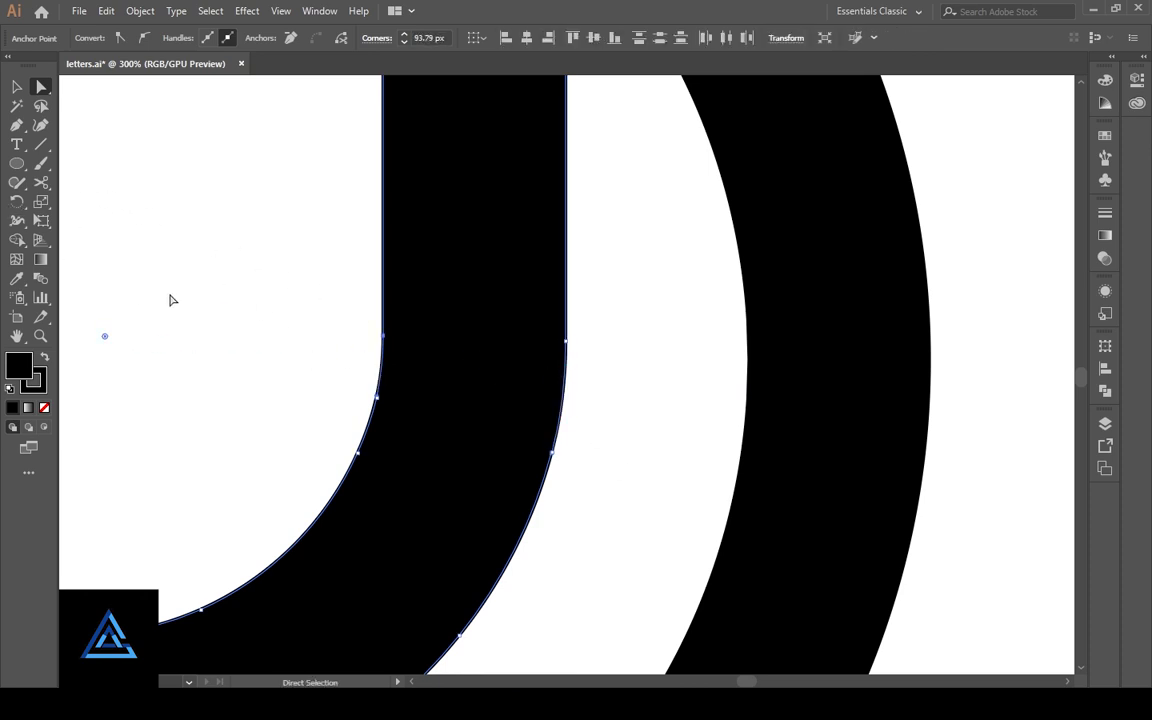
{"action": "left_click", "coordinate": [253, 477]}
- Smooth both edges where the inner band's curve meets its lower horizontal part, giving the inner edge a corner radius of about 104.67 px
{"action": "left_click_drag", "start_coordinate": [166, 586], "coordinate": [630, 324]}
{"action": "left_click", "coordinate": [573, 385]}
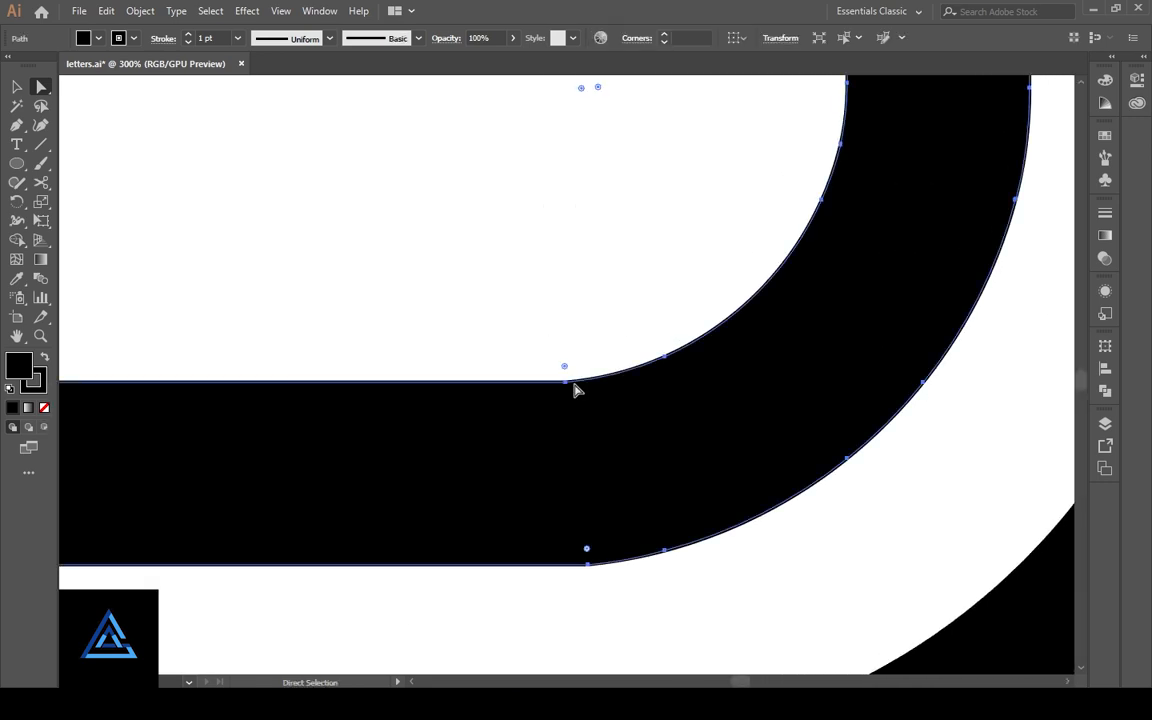
{"action": "left_click", "coordinate": [565, 381]}
{"action": "left_click_drag", "start_coordinate": [565, 368], "coordinate": [538, 61]}
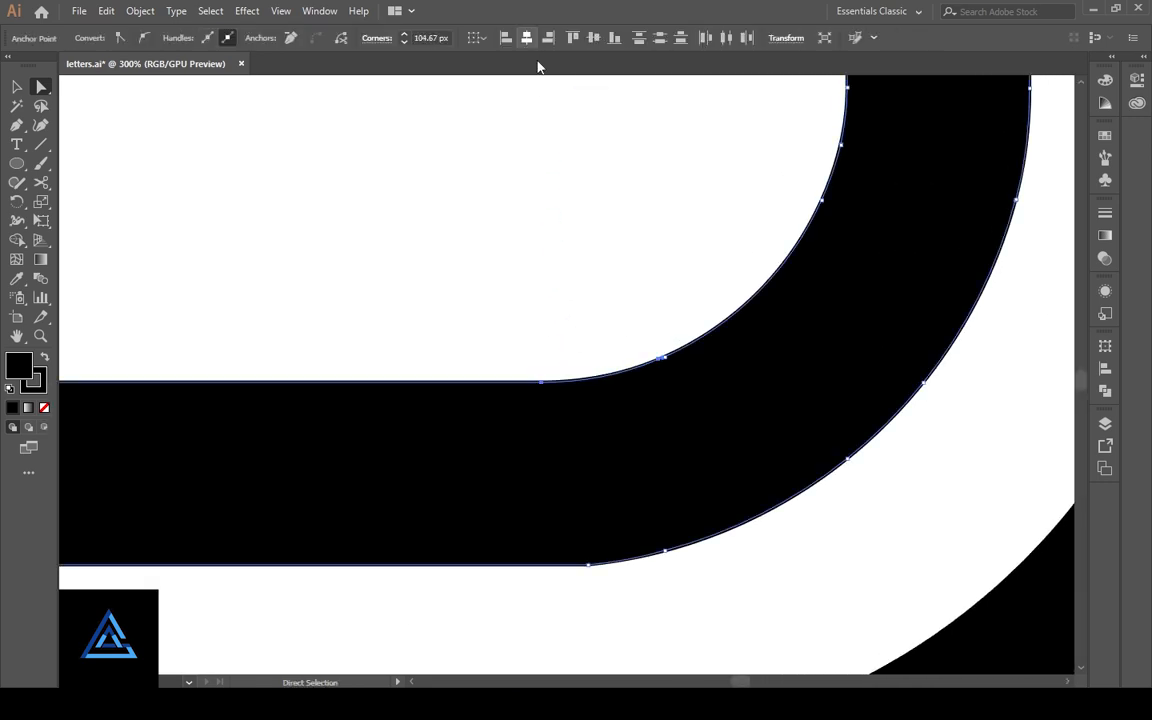
{"action": "left_click", "coordinate": [589, 565]}
{"action": "left_click_drag", "start_coordinate": [588, 551], "coordinate": [553, 118]}
- Smooth the inner and outer edges where the outer band's bottom straight part meets the bowl
{"action": "left_click_drag", "start_coordinate": [622, 345], "coordinate": [461, 140]}
{"action": "left_click", "coordinate": [528, 230]}
{"action": "left_click", "coordinate": [510, 271]}
{"action": "left_click", "coordinate": [505, 269]}
{"action": "scroll", "coordinate": [586, 296], "scroll_direction": "up", "scroll_amount": 4}
{"action": "key", "text": "ctrl+minus"}
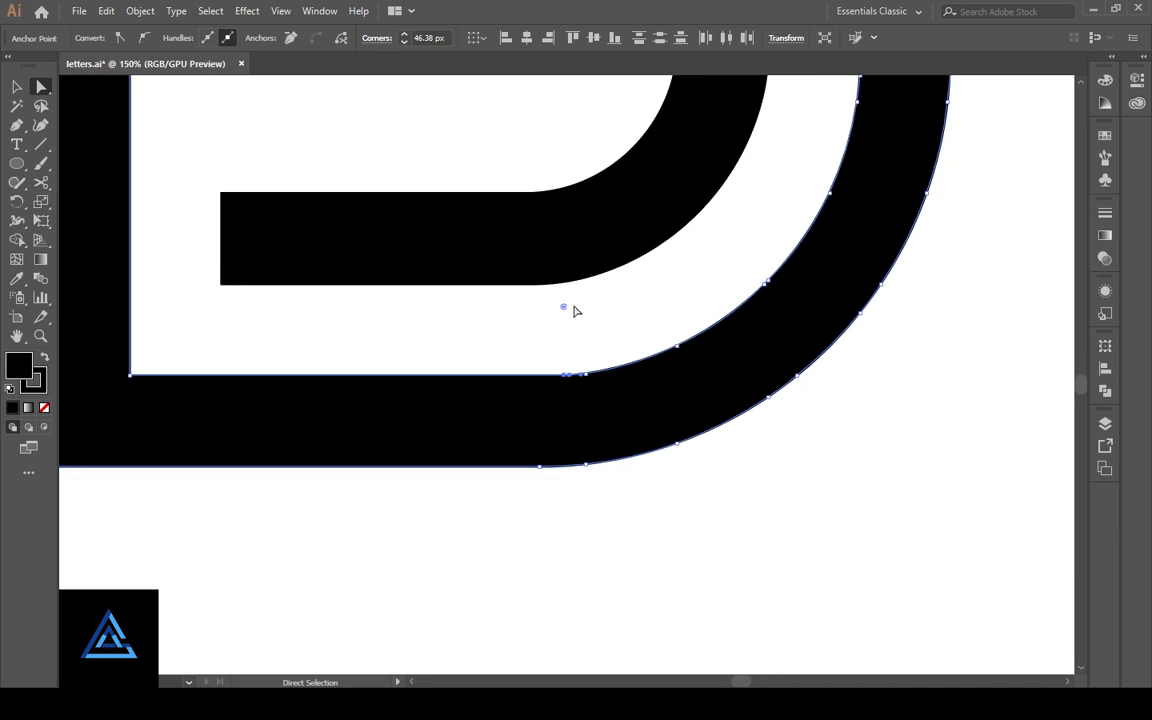
{"action": "left_click", "coordinate": [575, 440]}
{"action": "left_click", "coordinate": [586, 466]}
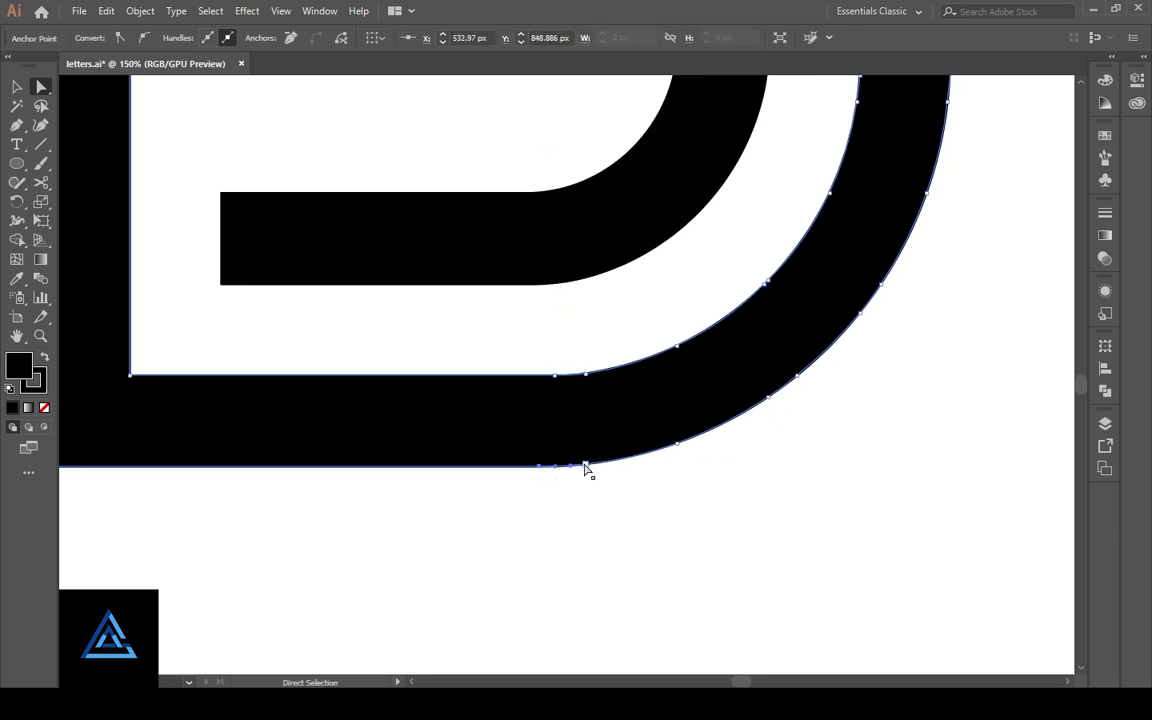
{"action": "left_click", "coordinate": [595, 518]}
- Offset the outer band's path by 15 px with miter joins and a miter limit of 4
{"action": "key", "text": "space"}
{"action": "left_click_drag", "start_coordinate": [344, 285], "coordinate": [498, 414]}
{"action": "left_click_drag", "start_coordinate": [467, 158], "coordinate": [478, 394]}
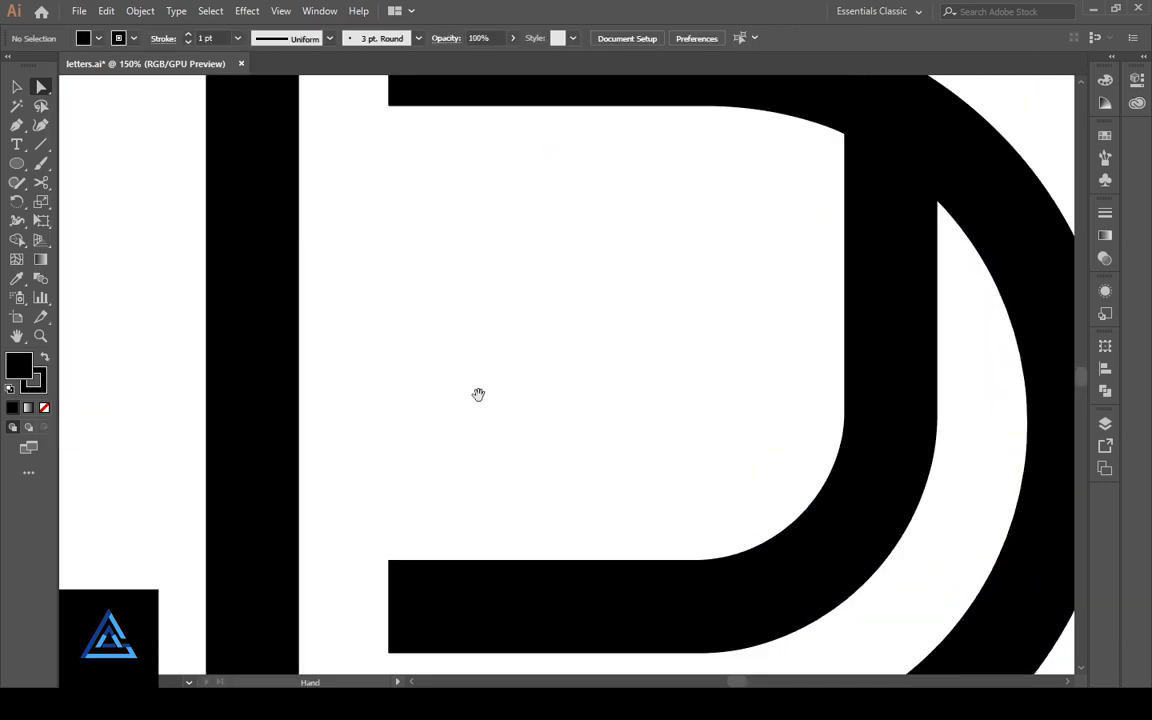
{"action": "left_click_drag", "start_coordinate": [538, 194], "coordinate": [363, 370]}
{"action": "key", "text": "ctrl+minus"}
{"action": "key", "text": "ctrl+minus"}
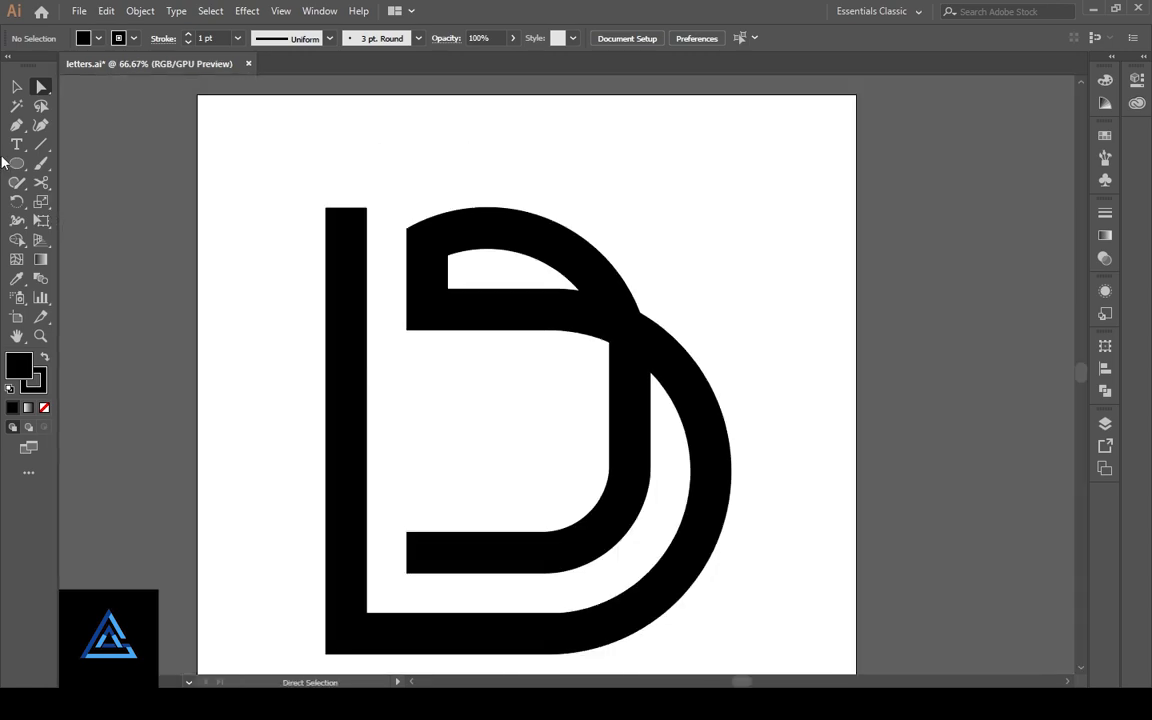
{"action": "left_click", "coordinate": [16, 87]}
{"action": "left_click", "coordinate": [724, 478]}
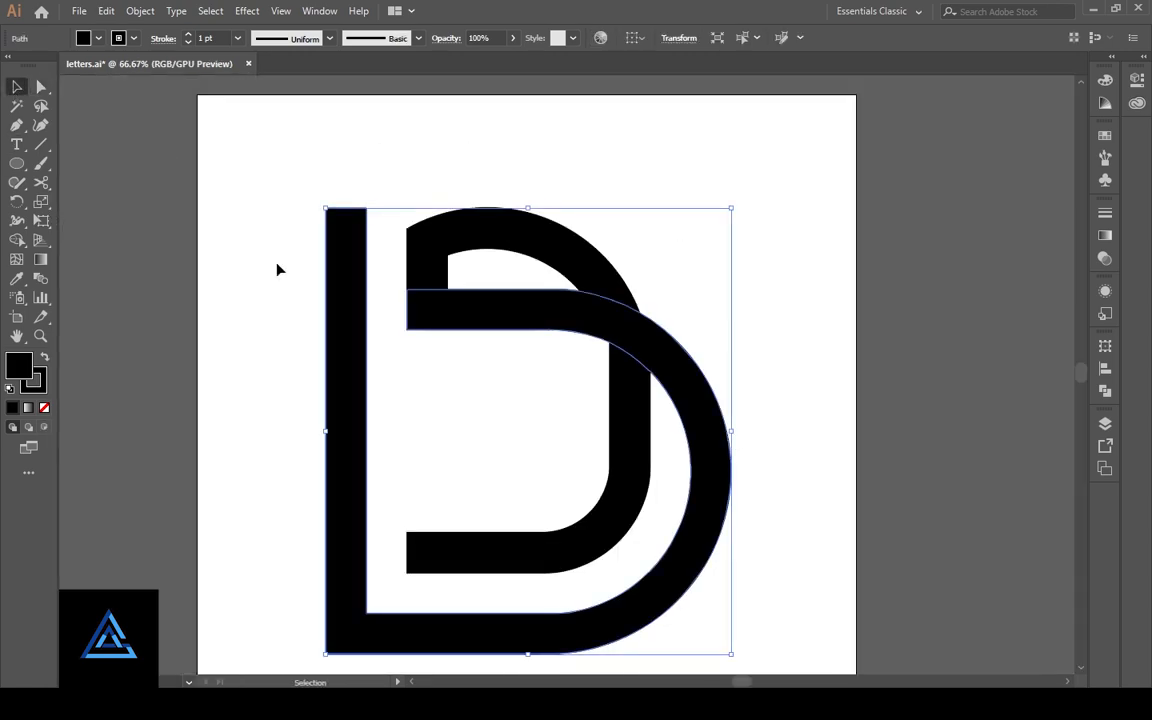
{"action": "left_click", "coordinate": [140, 10]}
{"action": "mouse_move", "coordinate": [200, 325]}
{"action": "left_click", "coordinate": [335, 376]}
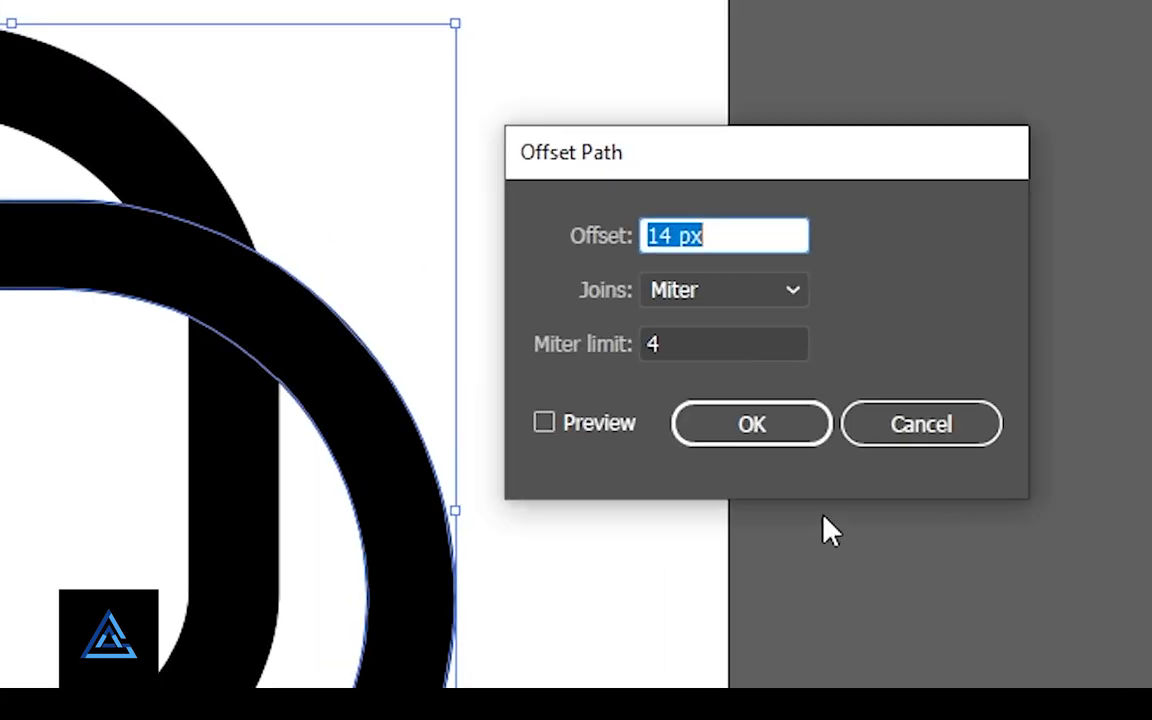
{"action": "left_click", "coordinate": [731, 235]}
{"action": "left_click", "coordinate": [580, 425]}
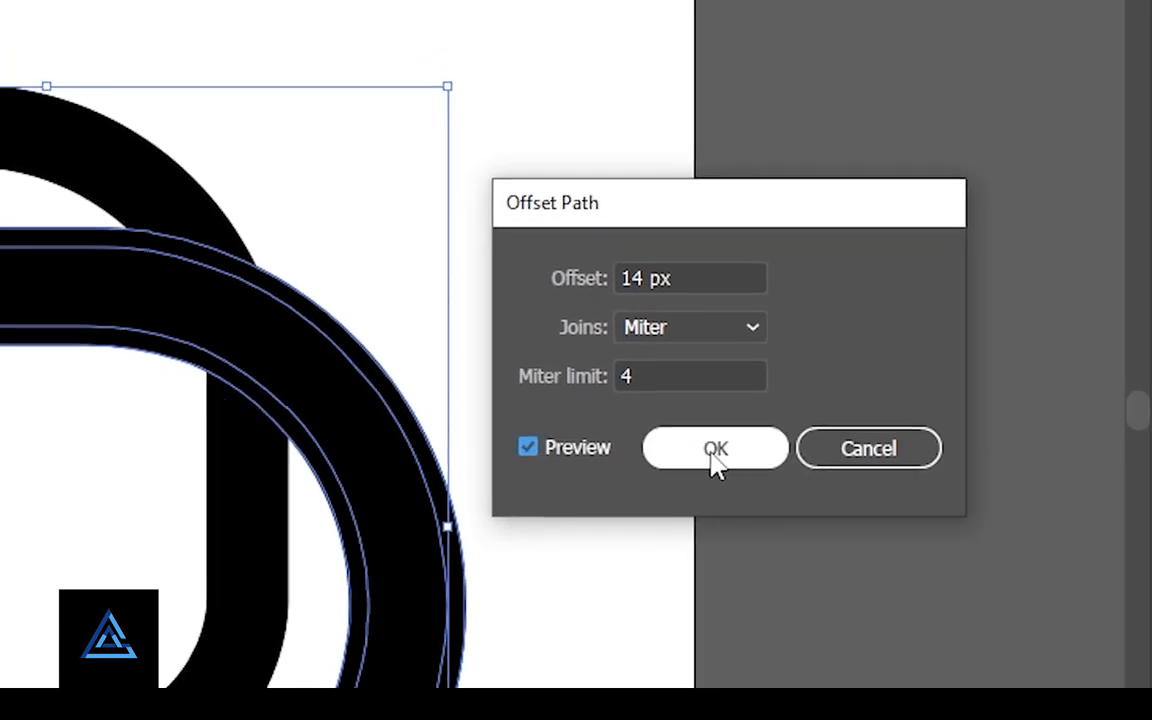
{"action": "left_click", "coordinate": [715, 278]}
{"action": "key", "text": "Up"}
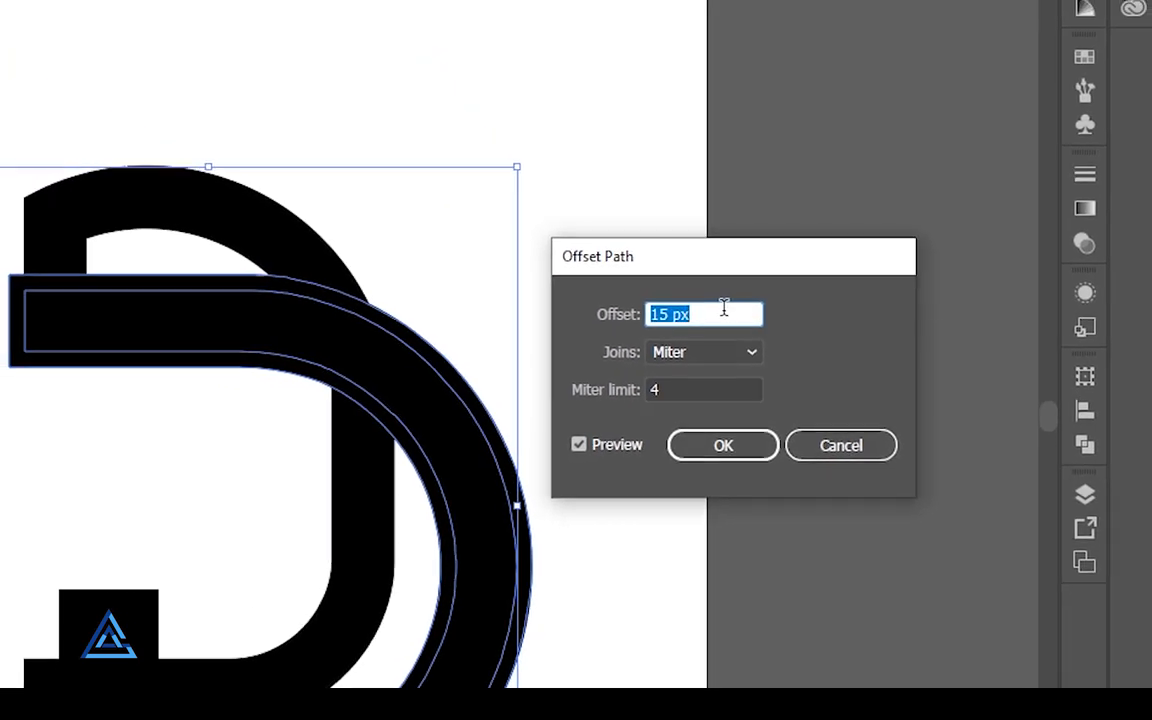
{"action": "left_click", "coordinate": [723, 445]}
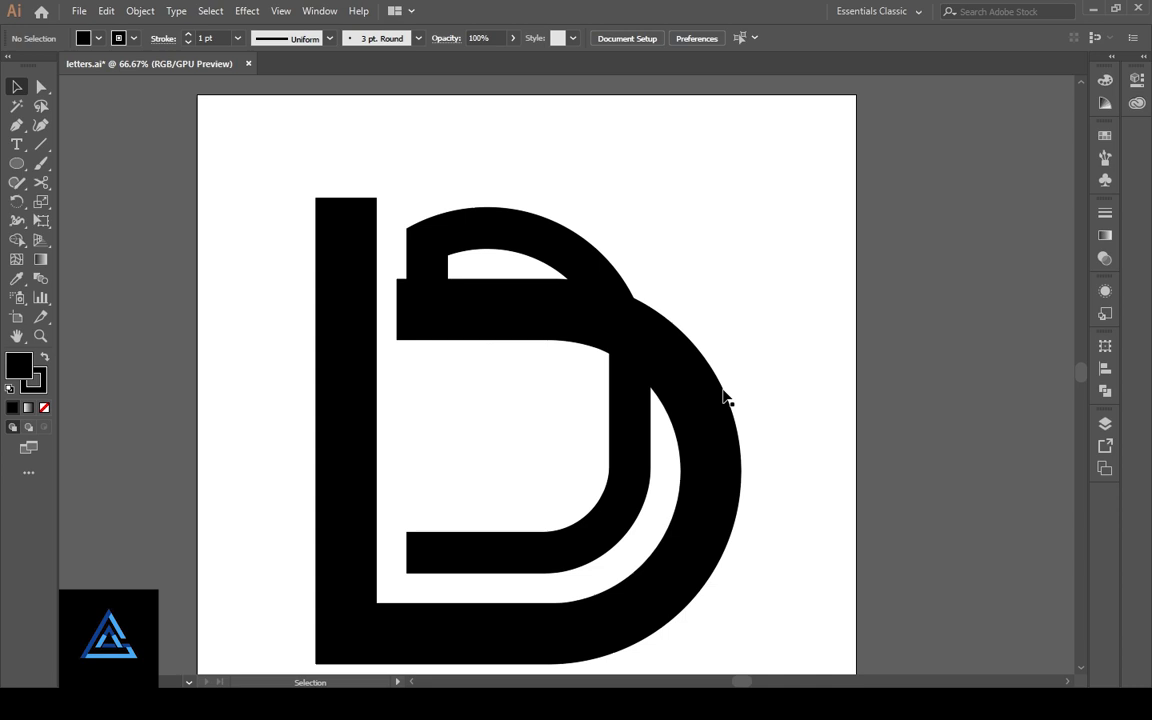
- Divide the offset shape and the inner band with Pathfinder and ungroup the resulting pieces
{"action": "left_click", "coordinate": [724, 396]}
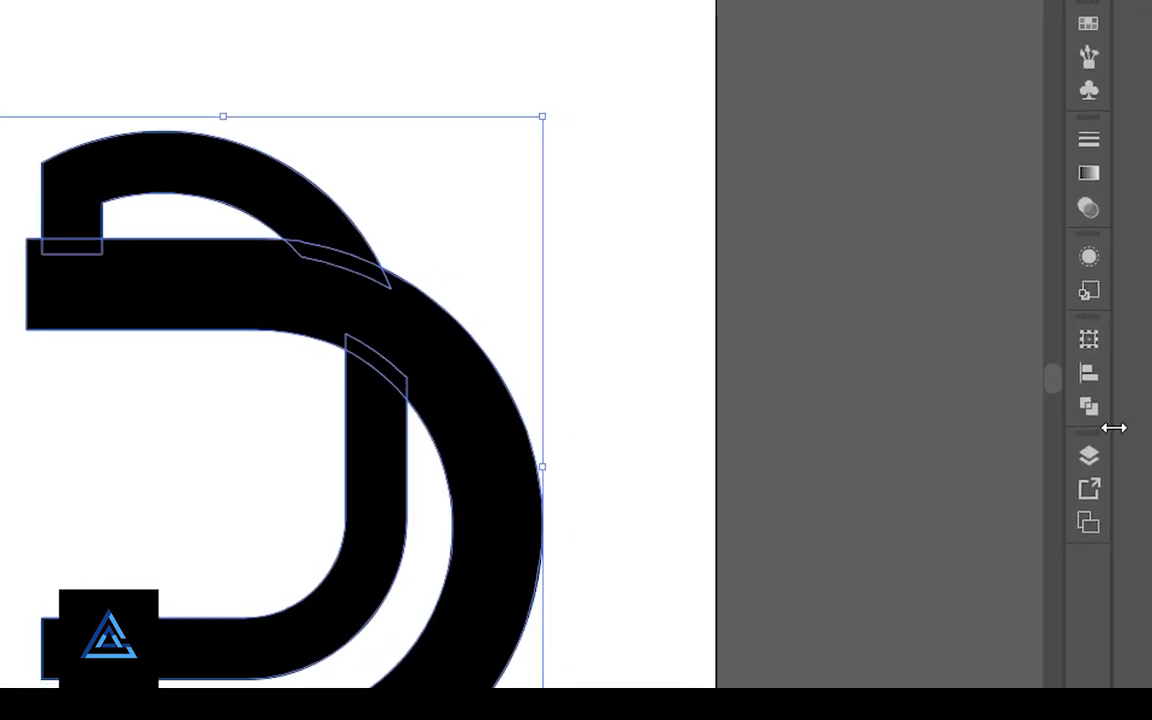
{"action": "left_click", "coordinate": [1105, 390]}
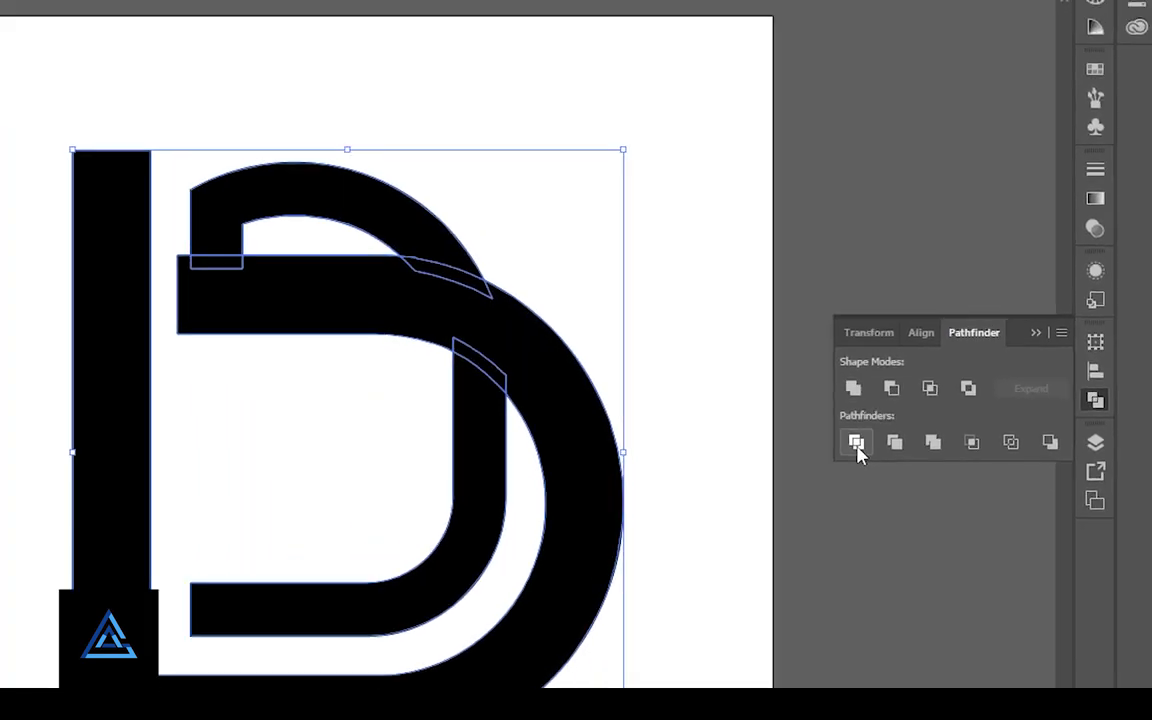
{"action": "left_click", "coordinate": [736, 477]}
{"action": "right_click", "coordinate": [395, 436]}
{"action": "left_click", "coordinate": [865, 627]}
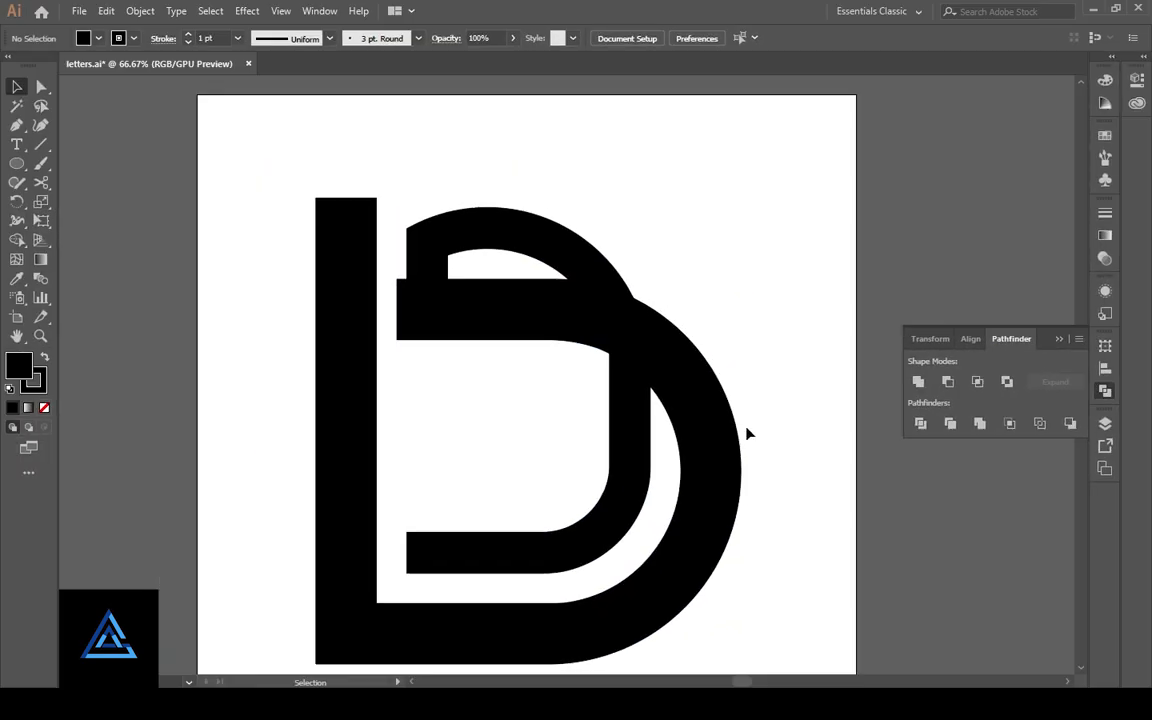
- Delete the offset shape and its overlap pieces to leave gaps between the outer band and the inner band parts
{"action": "left_click", "coordinate": [733, 437]}
{"action": "left_click", "coordinate": [630, 369]}
{"action": "key", "text": "Delete"}
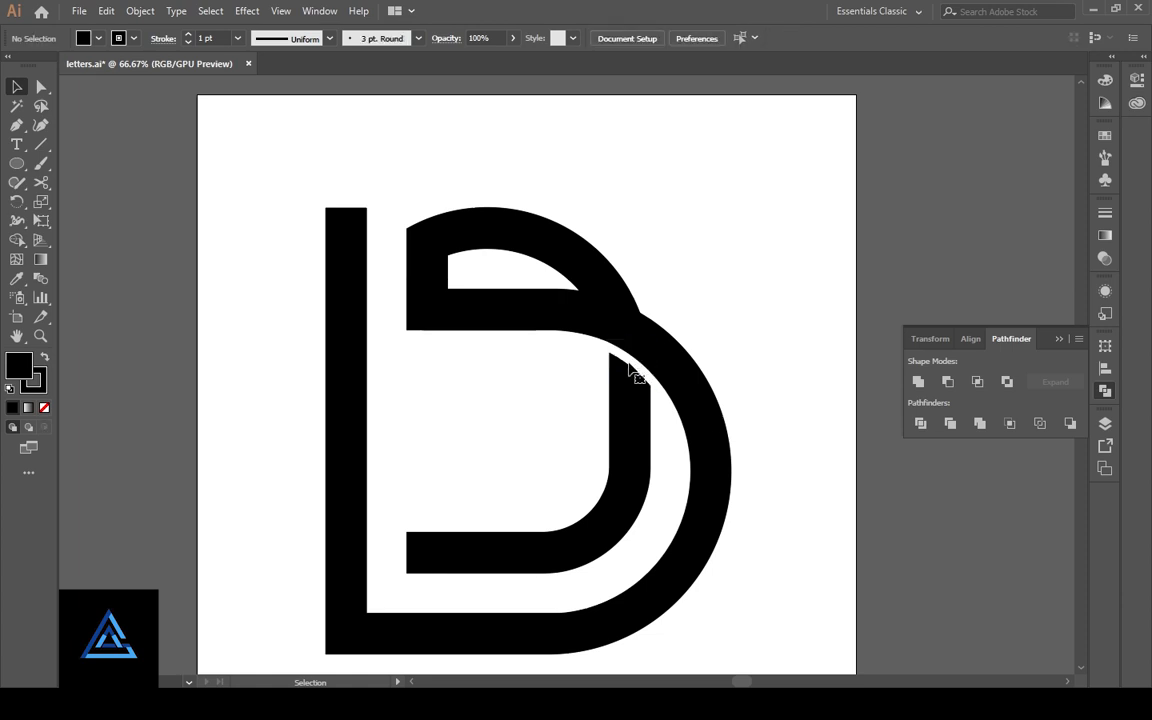
{"action": "left_click", "coordinate": [618, 307]}
{"action": "key", "text": "Delete"}
{"action": "left_click", "coordinate": [437, 283]}
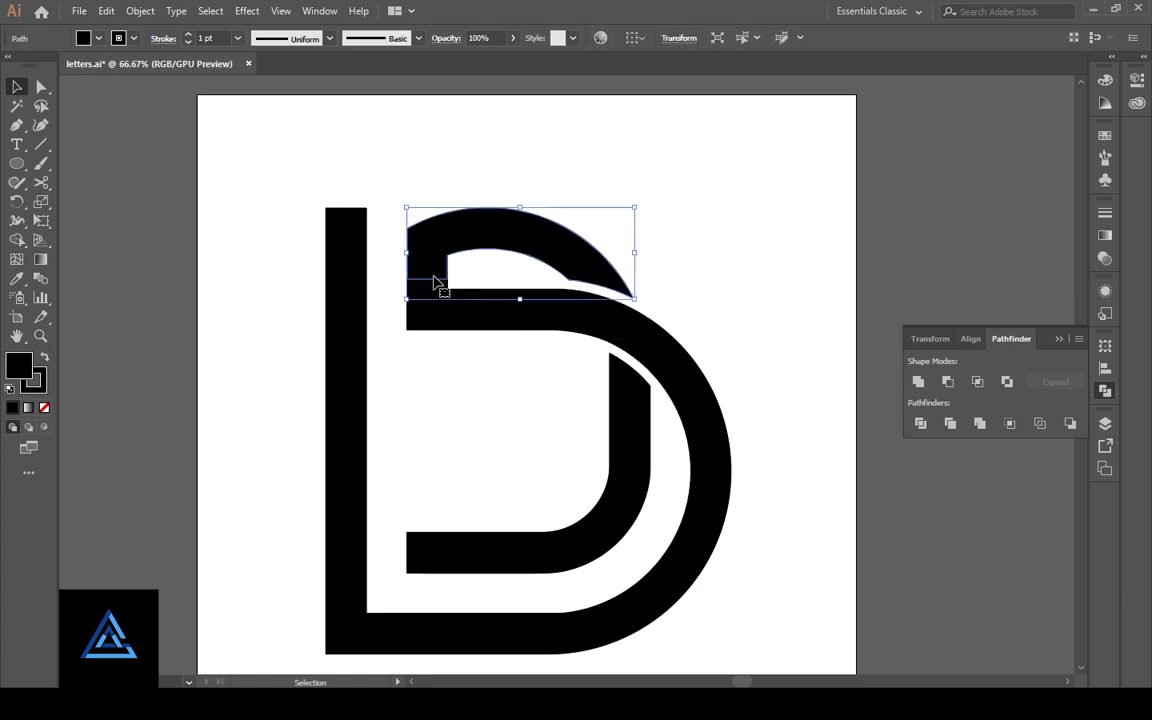
{"action": "left_click", "coordinate": [443, 290]}
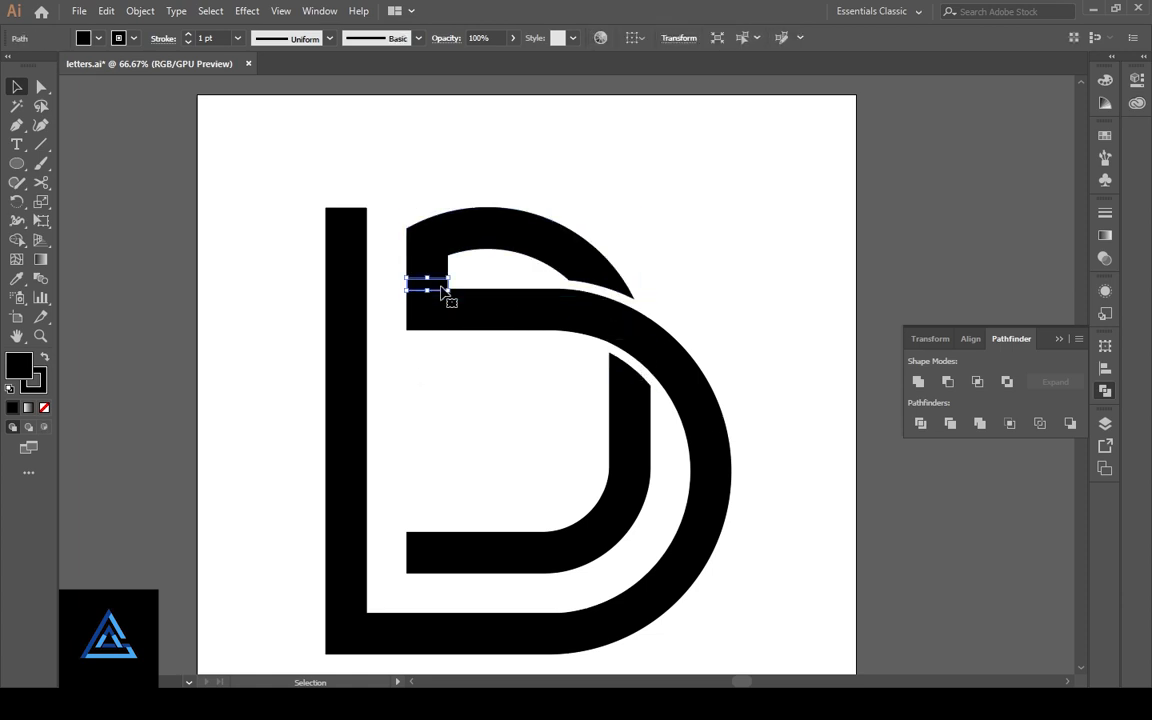
{"action": "key", "text": "Delete"}
- Fully round the top end of the tall vertical stem
{"action": "key", "text": "a"}
{"action": "left_click", "coordinate": [361, 228]}
{"action": "left_click_drag", "start_coordinate": [356, 222], "coordinate": [346, 240]}
{"action": "left_click", "coordinate": [456, 350]}
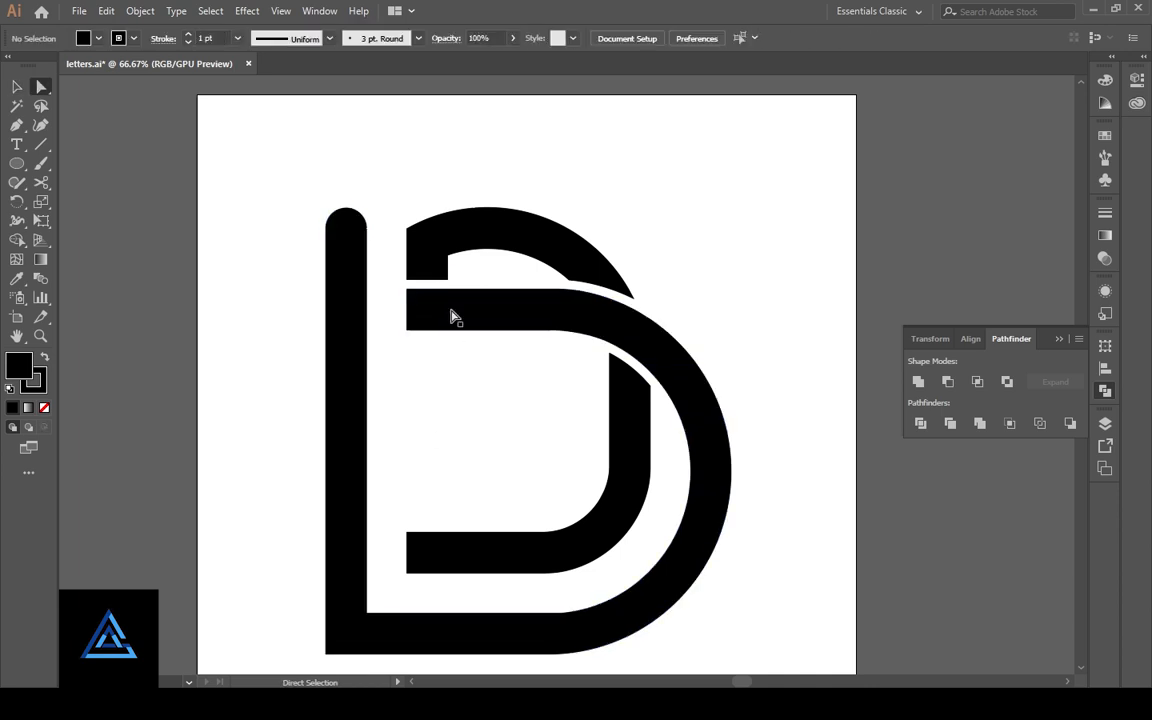
- Delete the unfilled leftover path beneath the upper arch
{"action": "left_click_drag", "start_coordinate": [393, 274], "coordinate": [466, 283]}
{"action": "left_click", "coordinate": [490, 286]}
{"action": "left_click", "coordinate": [16, 88]}
{"action": "left_click", "coordinate": [490, 281]}
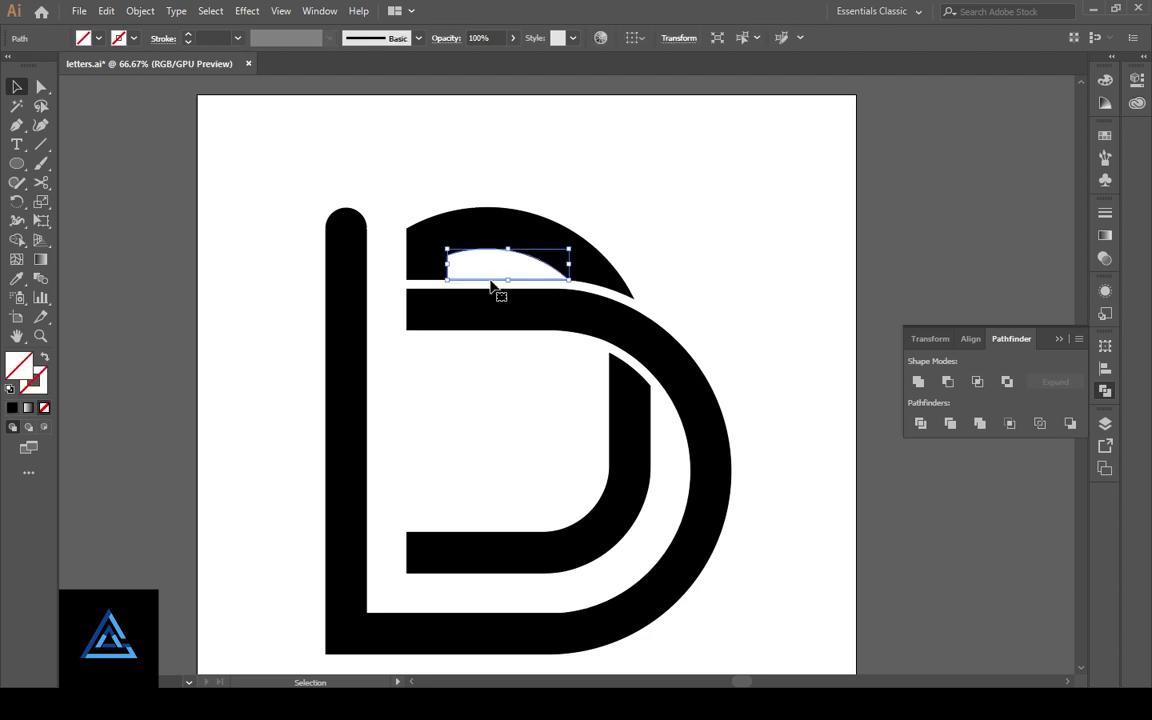
{"action": "key", "text": "Delete"}
- Fully round the lower end of the short vertical stub on the upper arch
{"action": "left_click", "coordinate": [41, 88]}
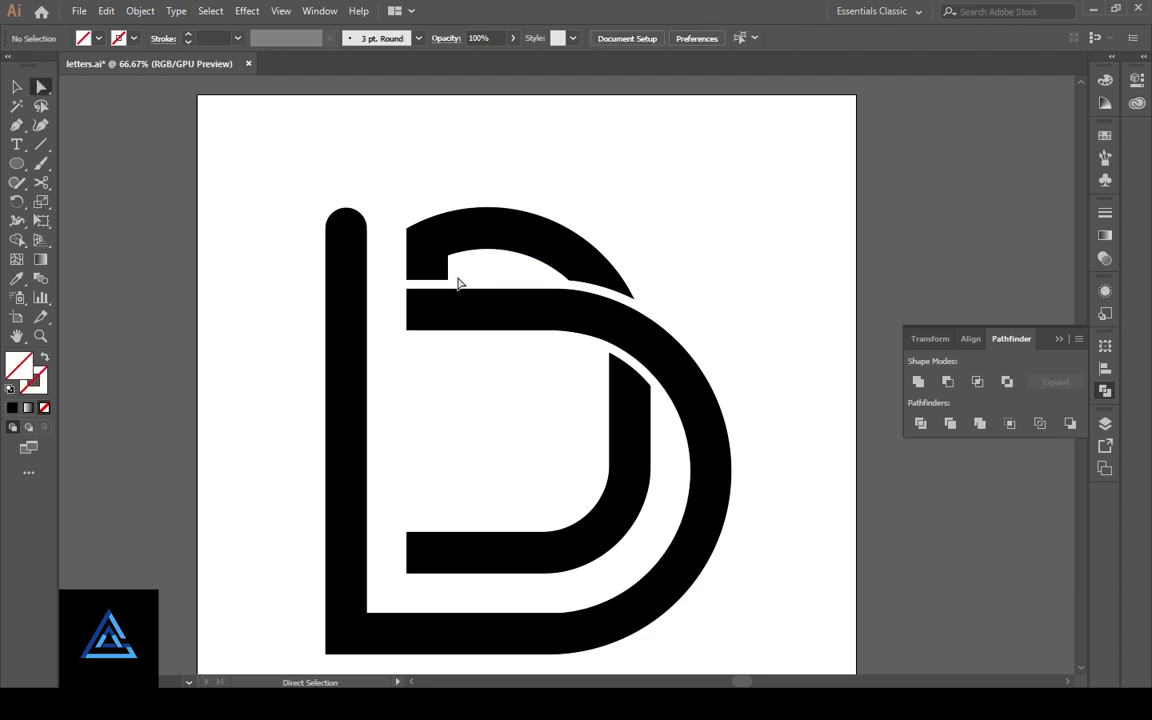
{"action": "left_click_drag", "start_coordinate": [393, 277], "coordinate": [486, 278]}
{"action": "left_click", "coordinate": [407, 281]}
{"action": "left_click", "coordinate": [398, 296]}
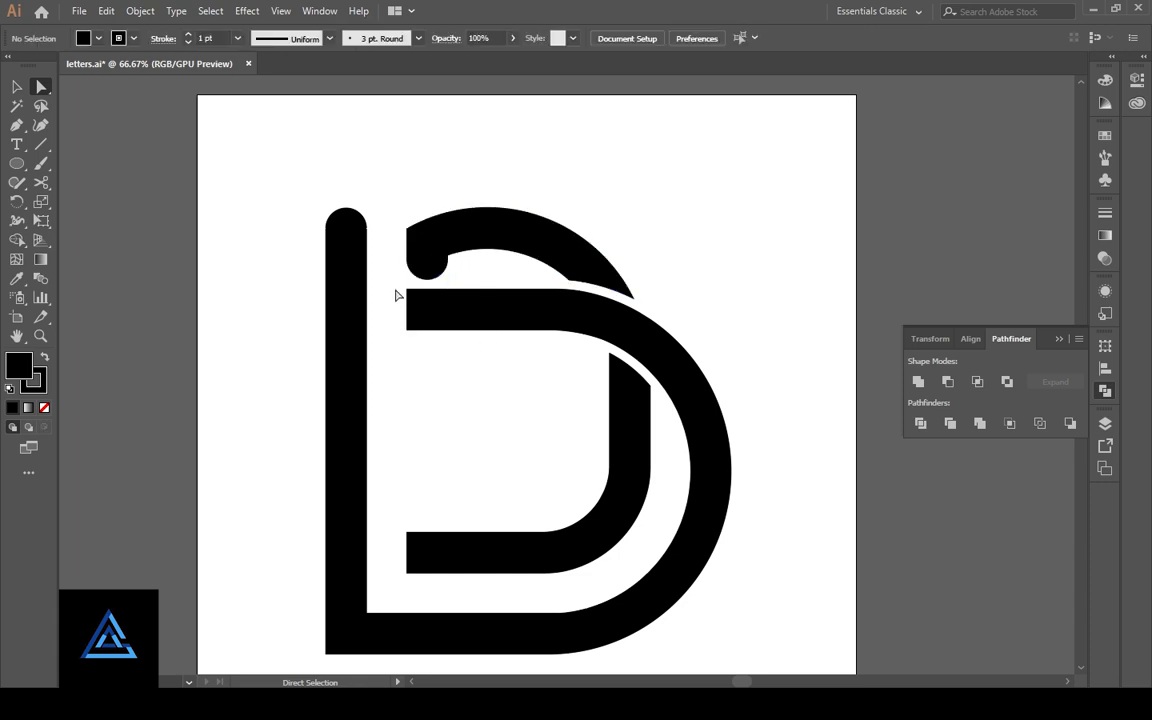
- Fully round the left ends of the middle horizontal band and the inner band's lower horizontal part
{"action": "left_click_drag", "start_coordinate": [398, 296], "coordinate": [414, 342]}
{"action": "left_click_drag", "start_coordinate": [485, 332], "coordinate": [486, 333]}
{"action": "left_click", "coordinate": [440, 440]}
{"action": "left_click_drag", "start_coordinate": [398, 522], "coordinate": [482, 496]}
{"action": "left_click", "coordinate": [477, 488]}
- Try to round the upper arch's outer left corner and the inner corner beside its stub by about 8.32 px
{"action": "key", "text": "space"}
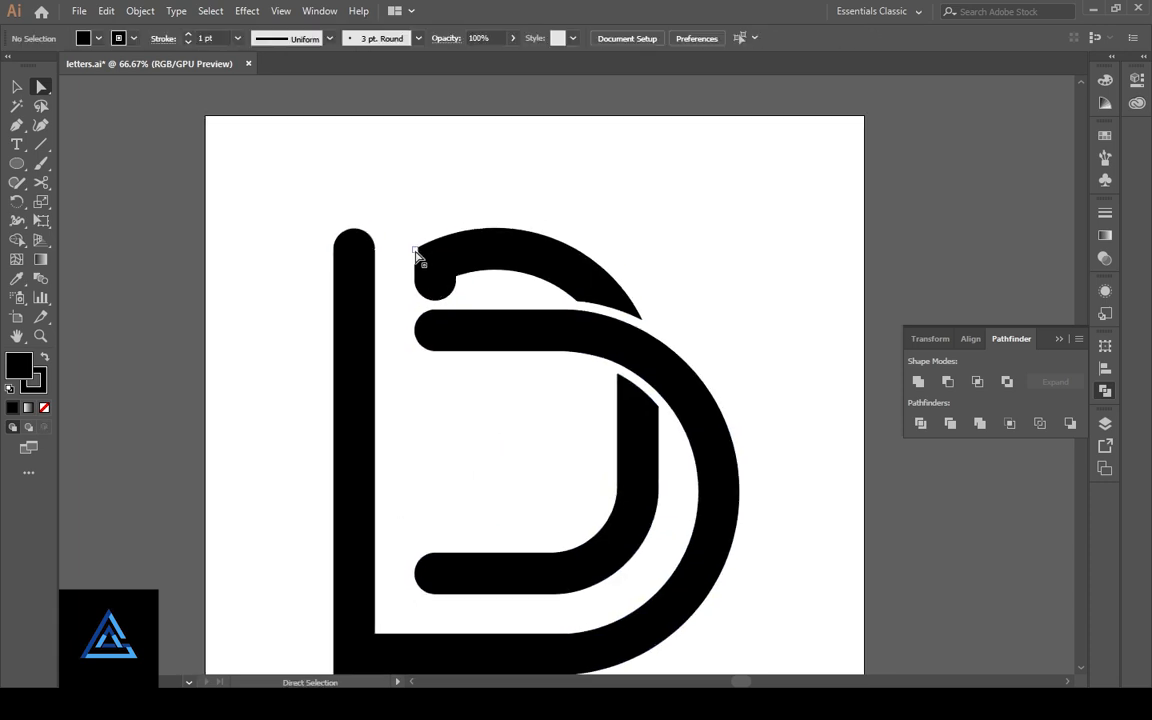
{"action": "left_click", "coordinate": [415, 251]}
{"action": "left_click", "coordinate": [456, 278], "text": "shift"}
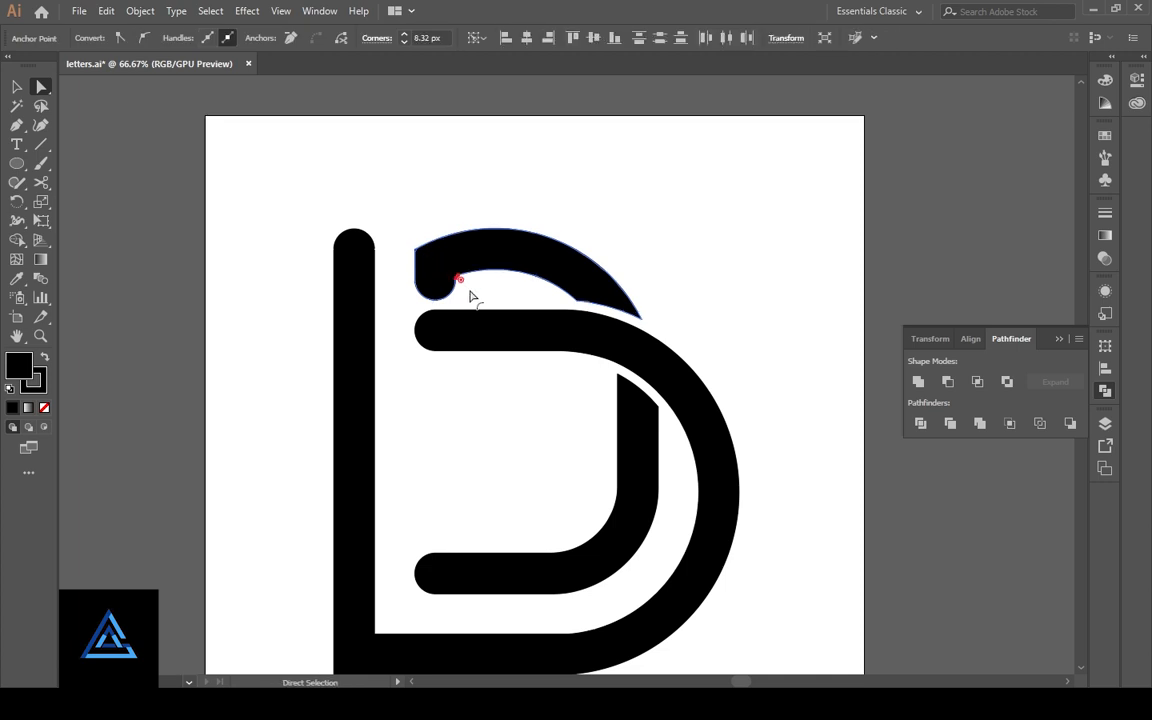
{"action": "left_click", "coordinate": [477, 292]}
{"action": "key", "text": "ctrl+plus"}
{"action": "key", "text": "ctrl+plus"}
{"action": "key", "text": "ctrl+plus"}
{"action": "left_click_drag", "start_coordinate": [457, 254], "coordinate": [671, 504]}
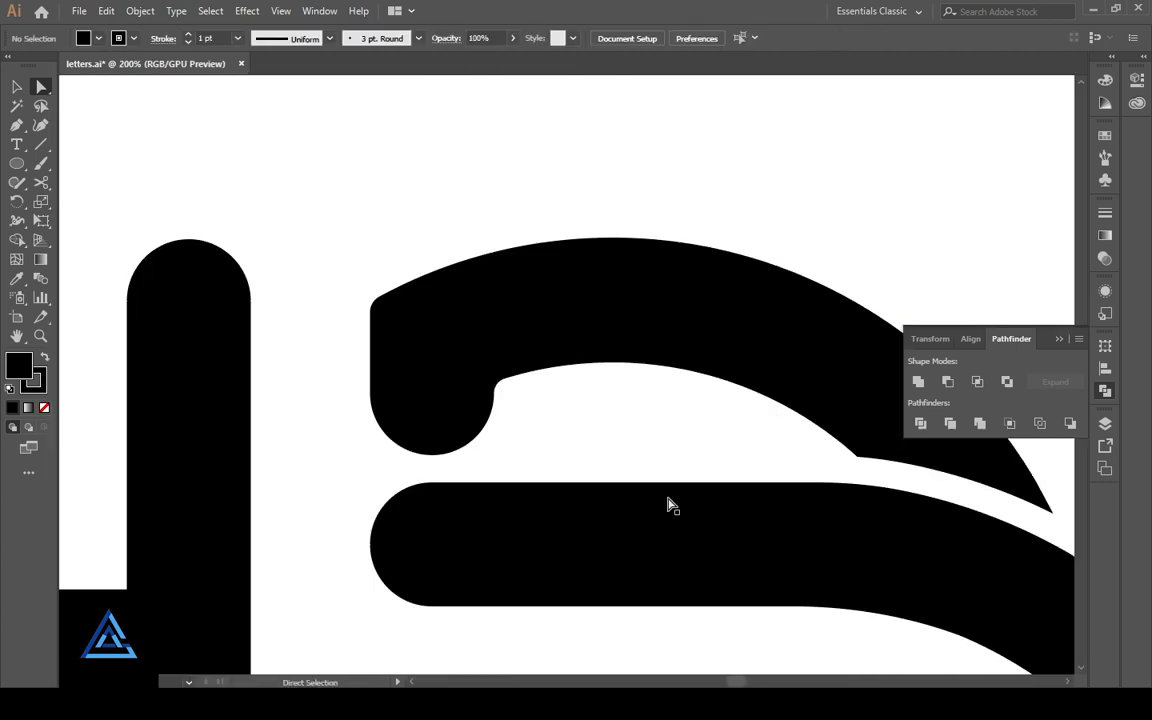
{"action": "left_click", "coordinate": [670, 505]}
{"action": "left_click", "coordinate": [597, 452]}
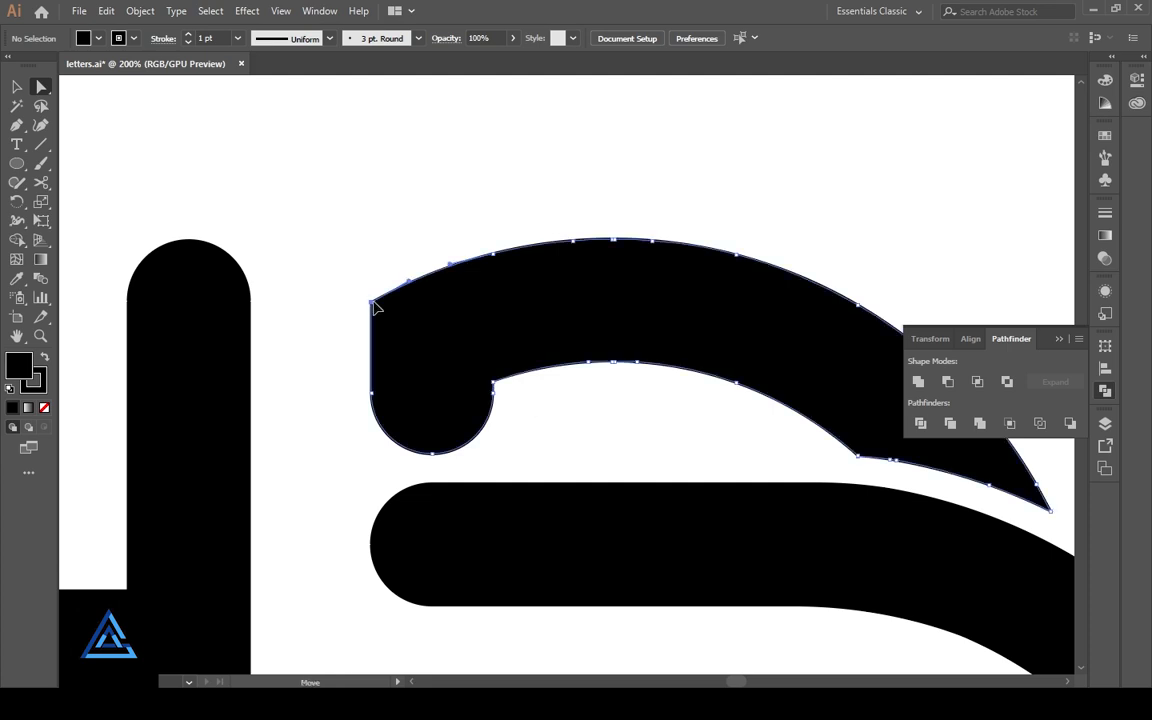
- Round only the outer left corner of the upper arch with a larger radius, keeping its inner corner sharp
{"action": "left_click", "coordinate": [390, 314]}
{"action": "left_click_drag", "start_coordinate": [390, 316], "coordinate": [429, 355]}
{"action": "left_click", "coordinate": [586, 431]}
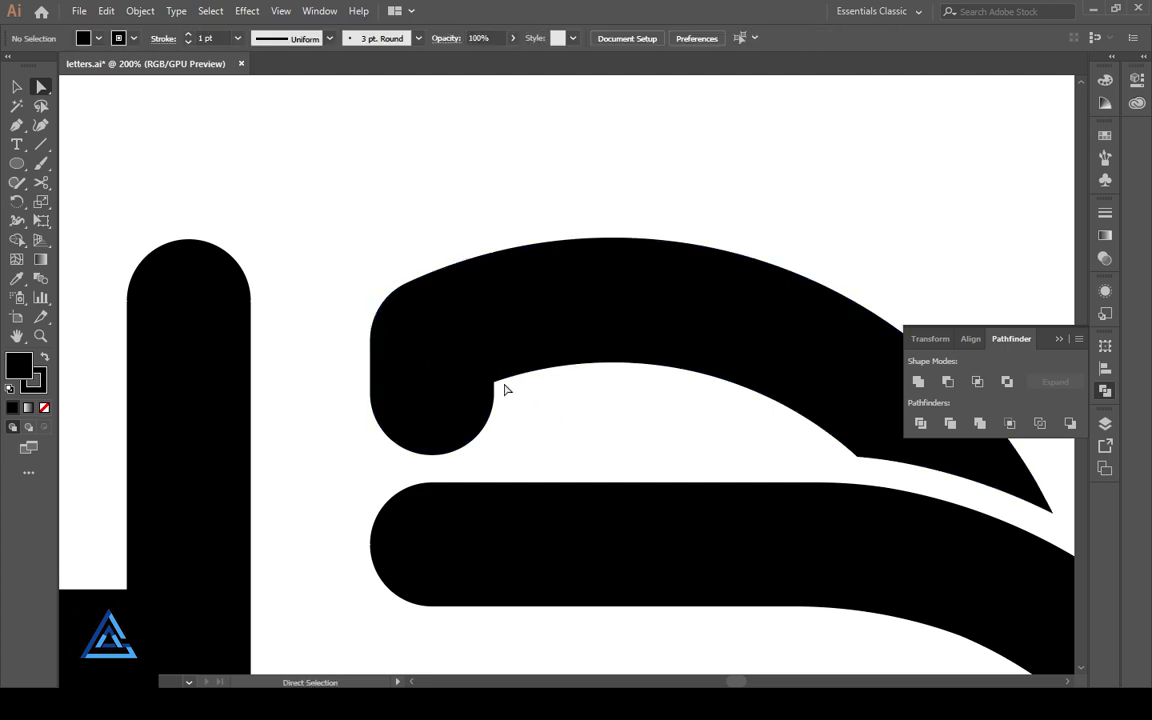
{"action": "left_click_drag", "start_coordinate": [629, 458], "coordinate": [434, 300]}
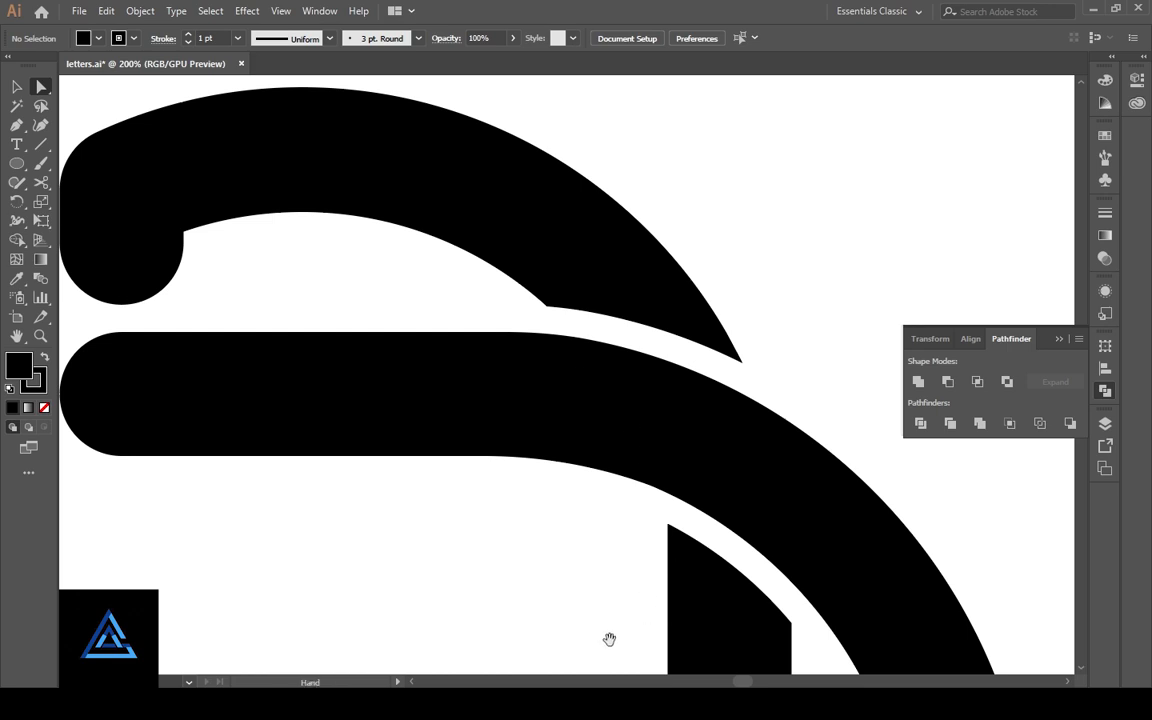
{"action": "mouse_move", "coordinate": [609, 639]}
{"action": "left_mouse_down"}
{"action": "mouse_move", "coordinate": [476, 494]}
{"action": "mouse_move", "coordinate": [622, 622]}
{"action": "left_mouse_up"}
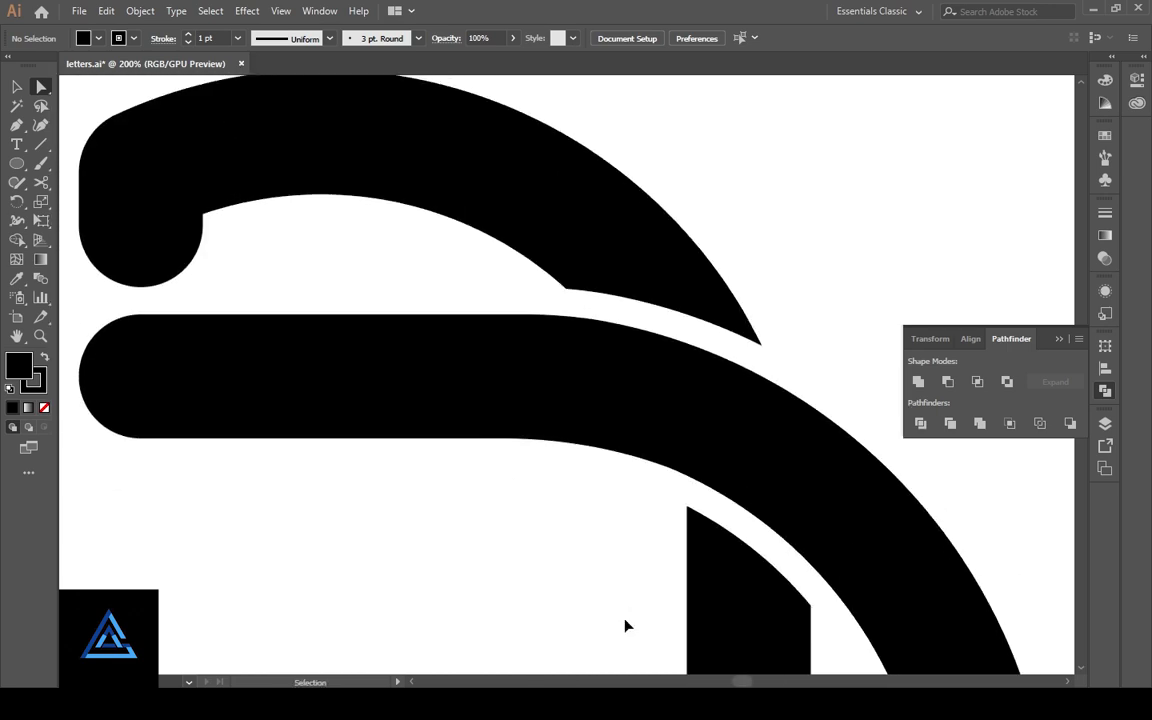
{"action": "key", "text": "ctrl+0"}
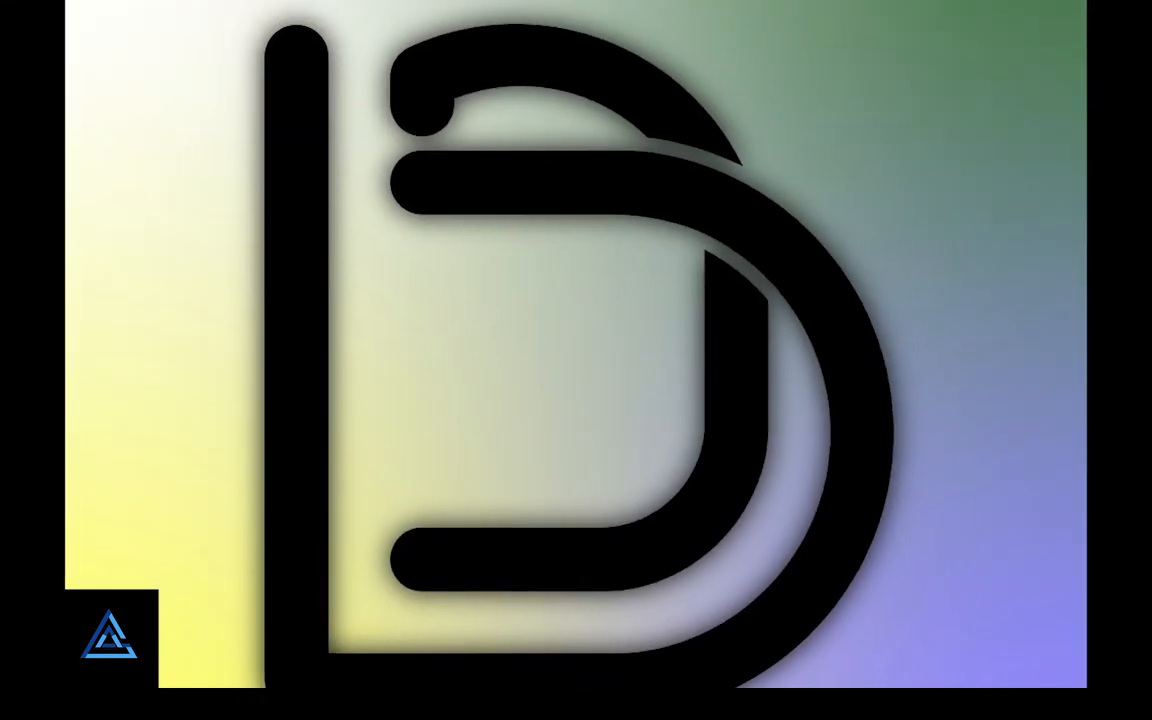